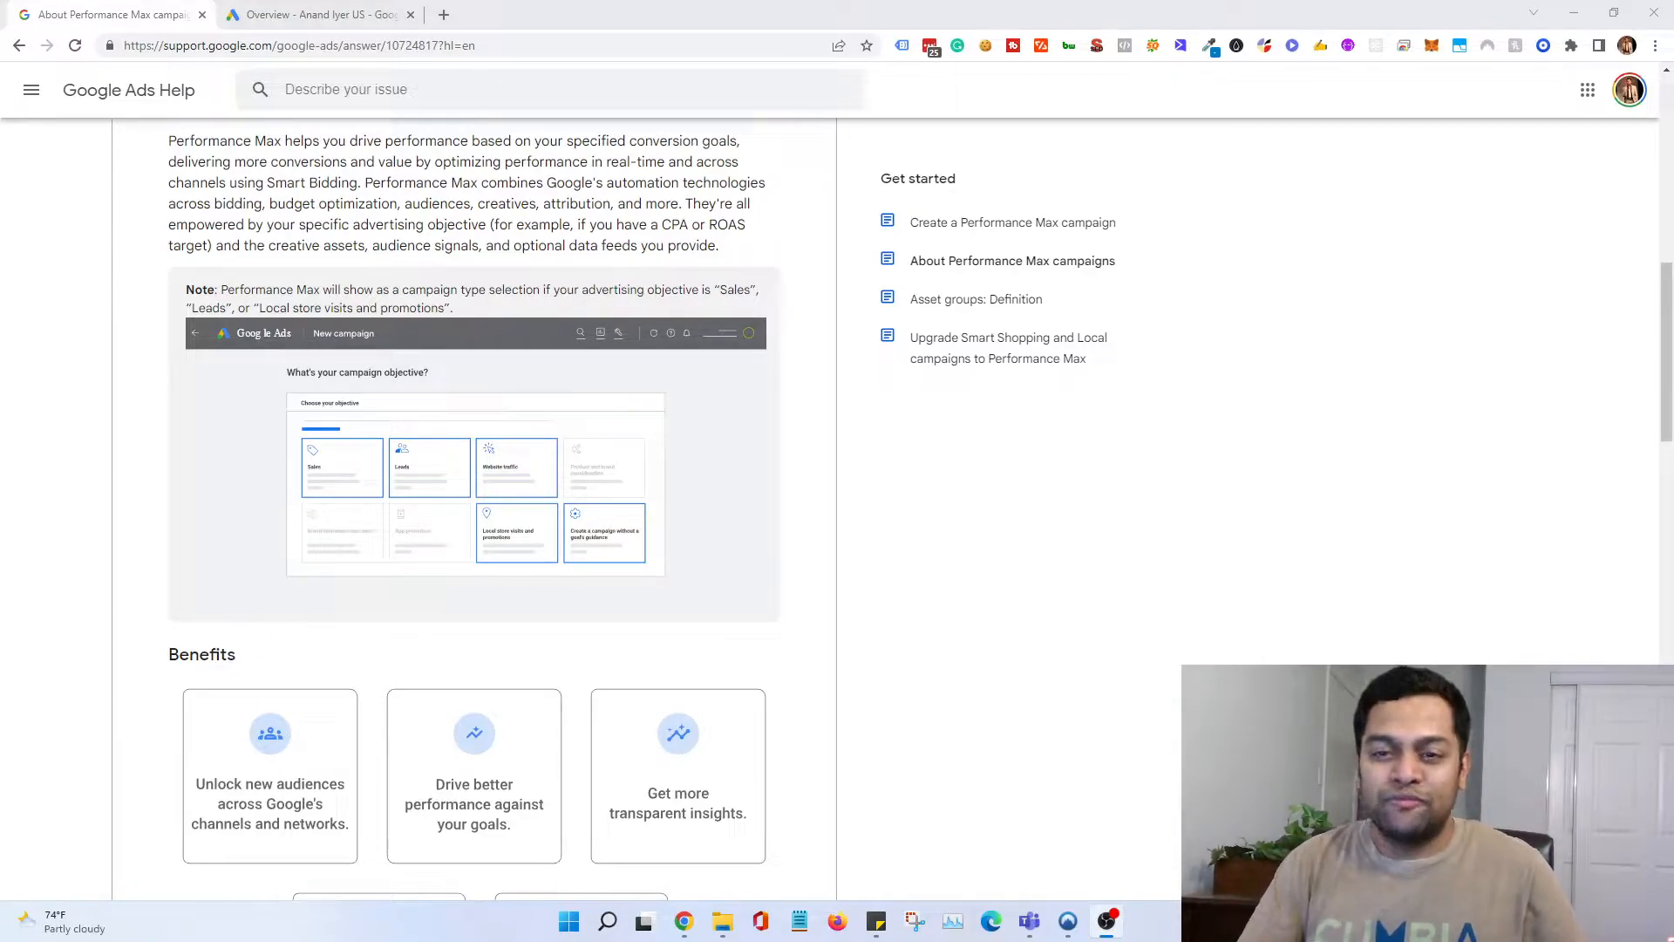
# Step: Review the help article's introduction to Performance Max campaigns and its note on supported campaign objectives
pyautogui.scroll(5, 494, 516)
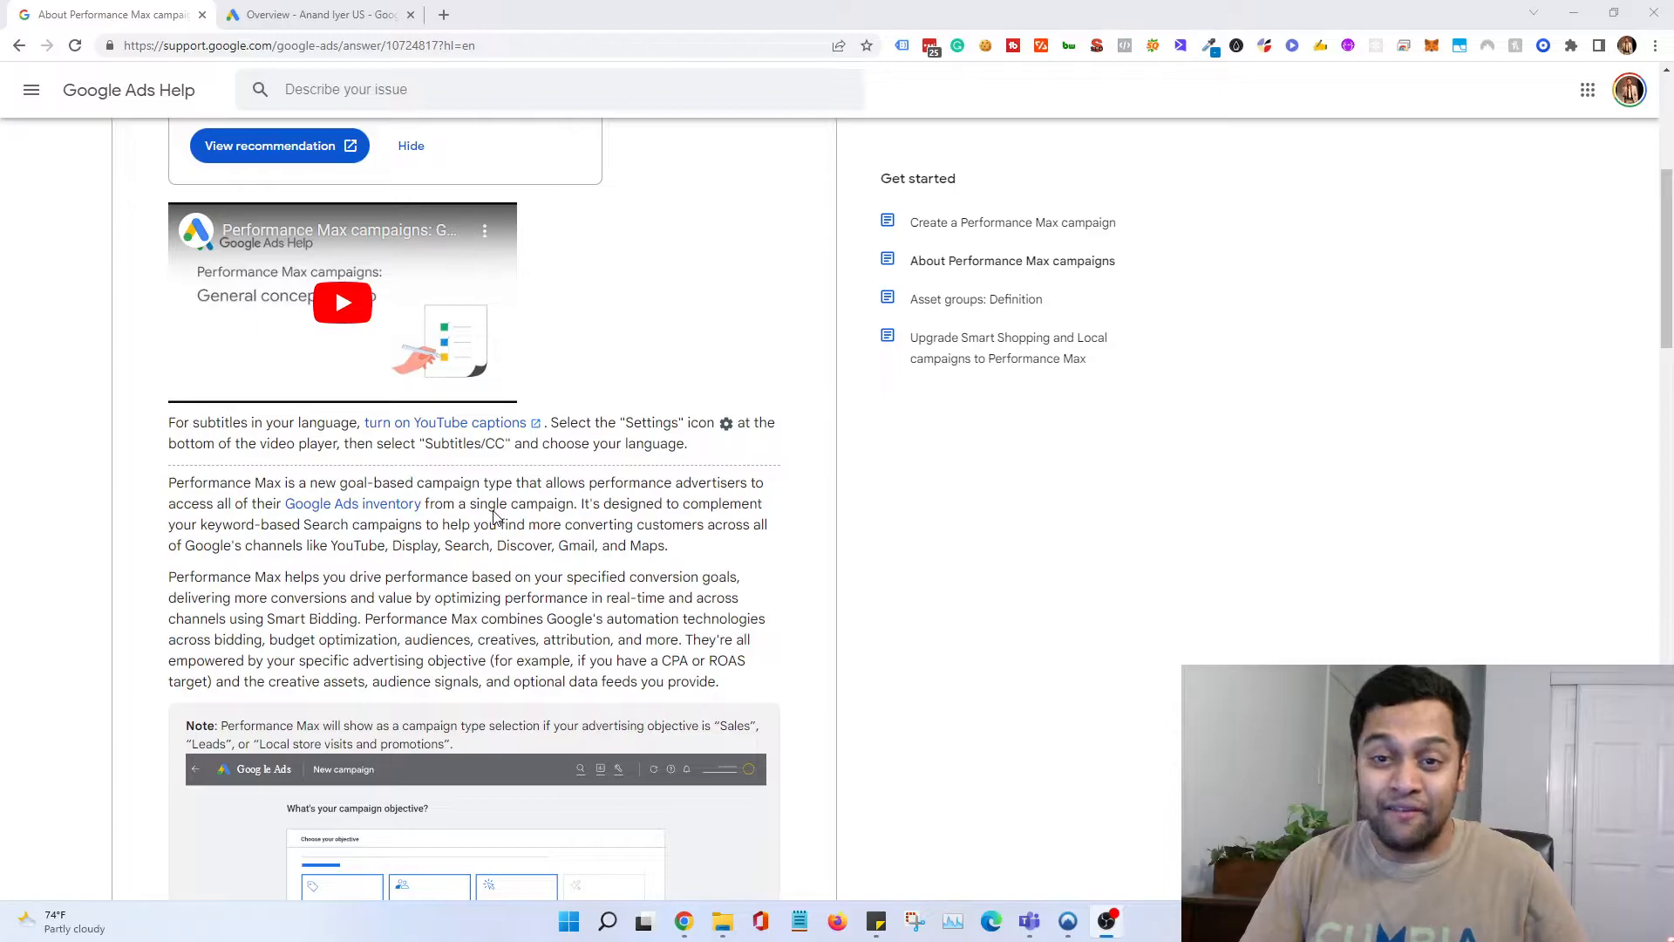
pyautogui.scroll(1, 494, 516)
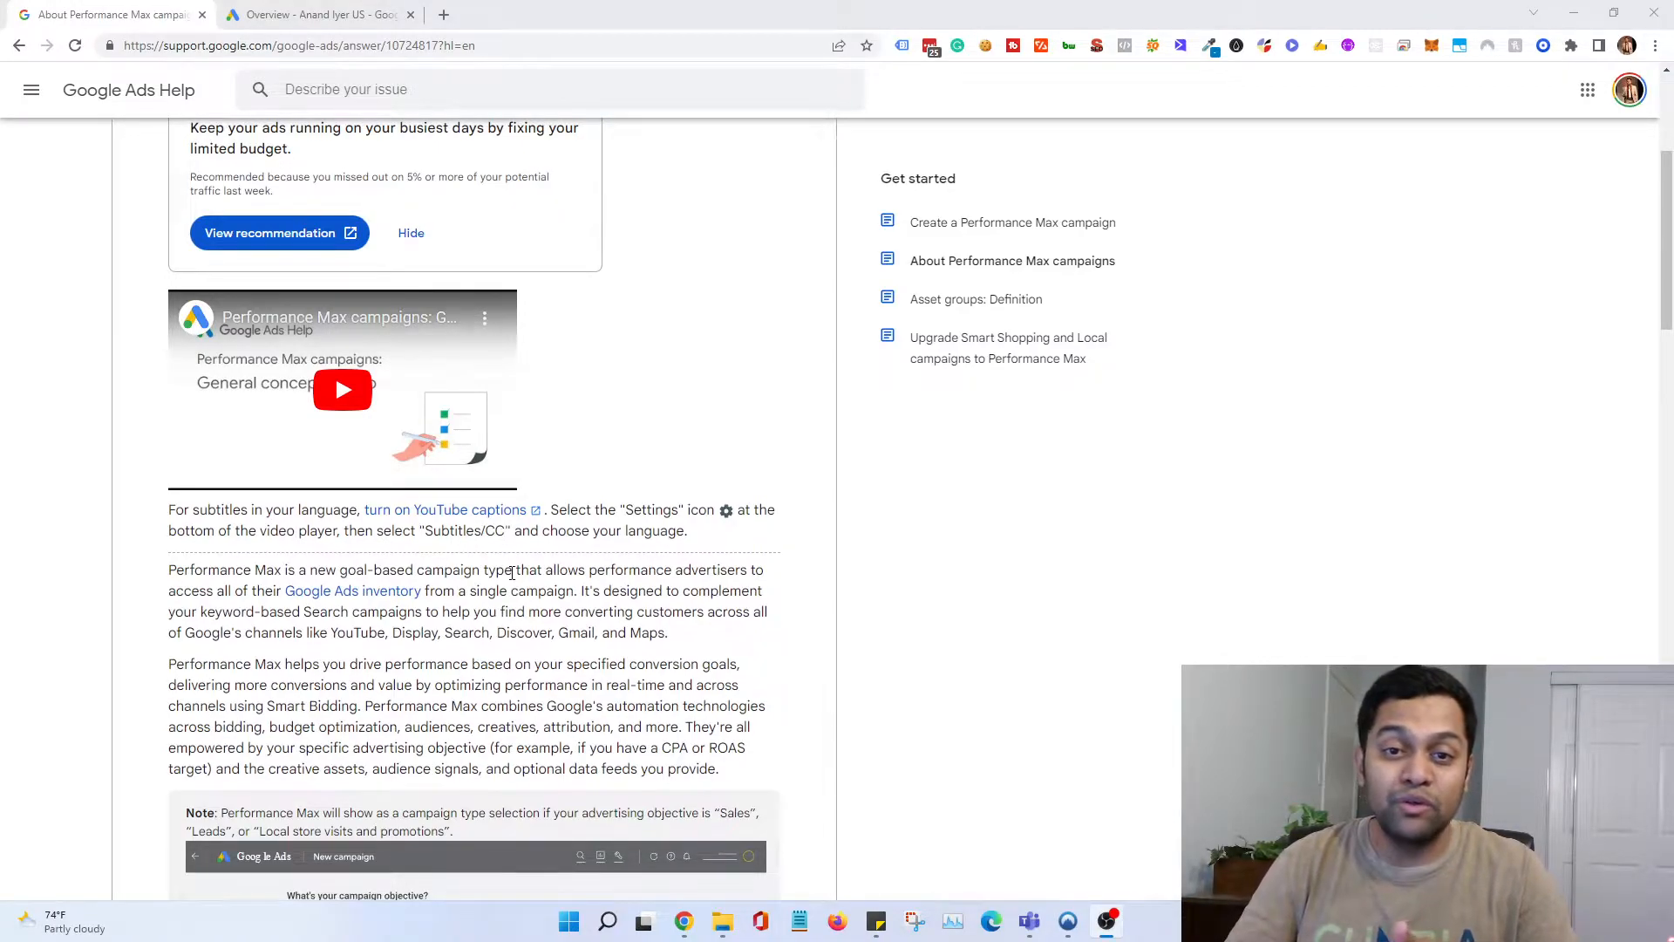
pyautogui.scroll(-5, 511, 573)
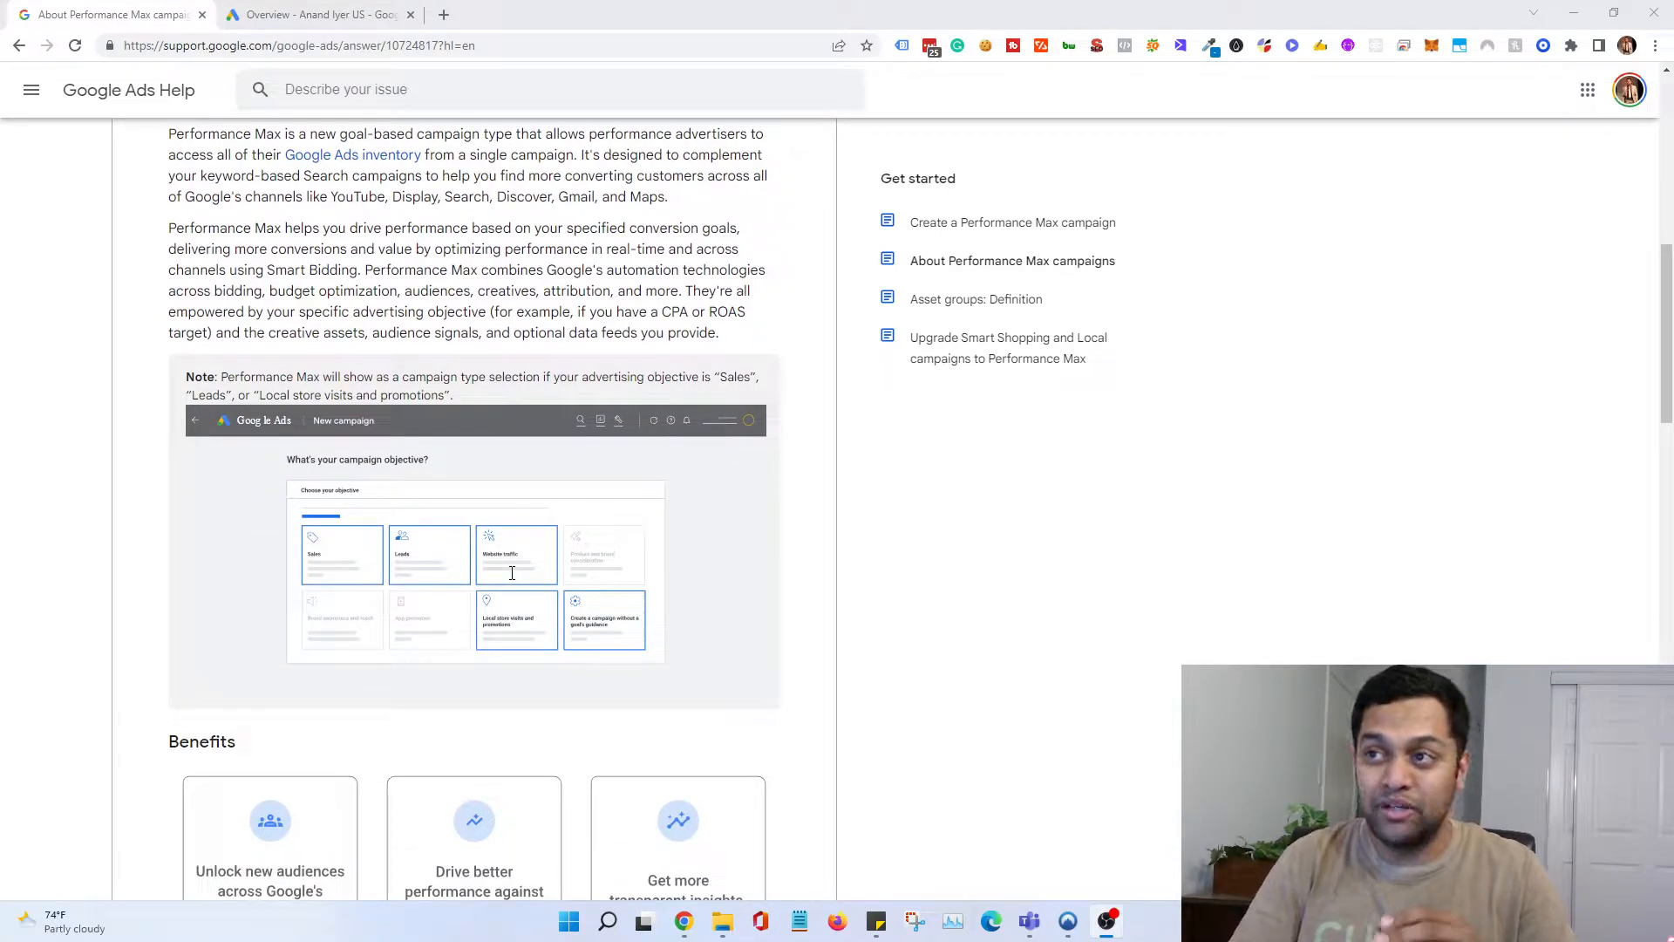
pyautogui.scroll(9, 512, 573)
pyautogui.scroll(-3, 513, 580)
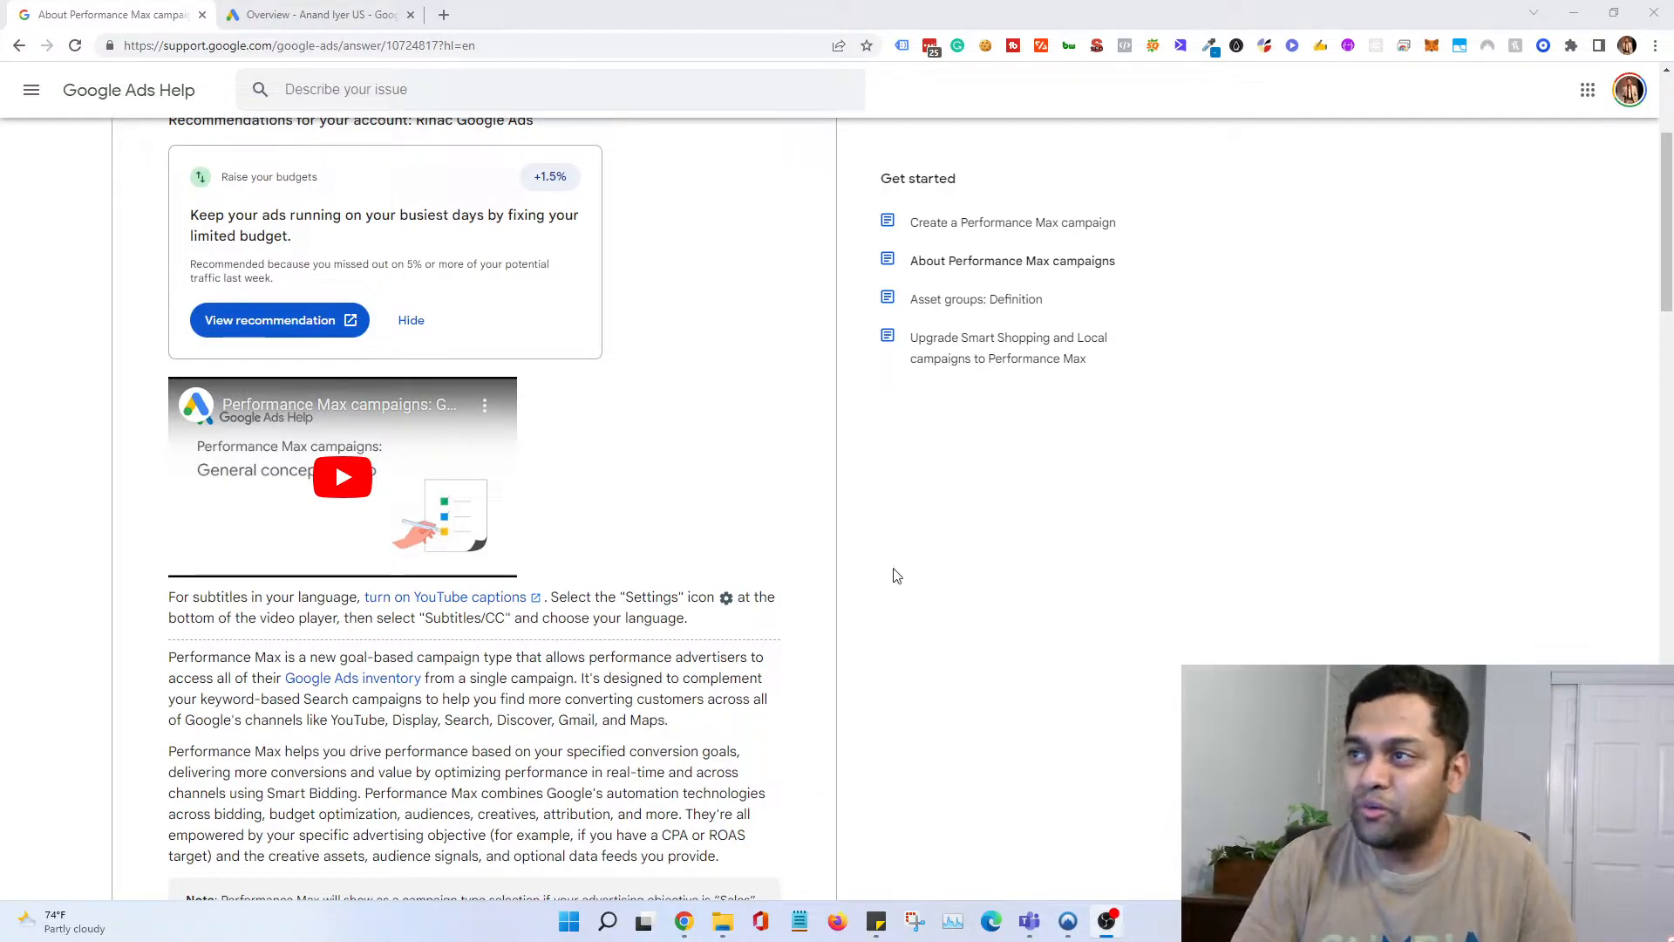
# Step: Switch to the Google Ads account and start a new campaign with the Website traffic objective
pyautogui.click(255, 18)
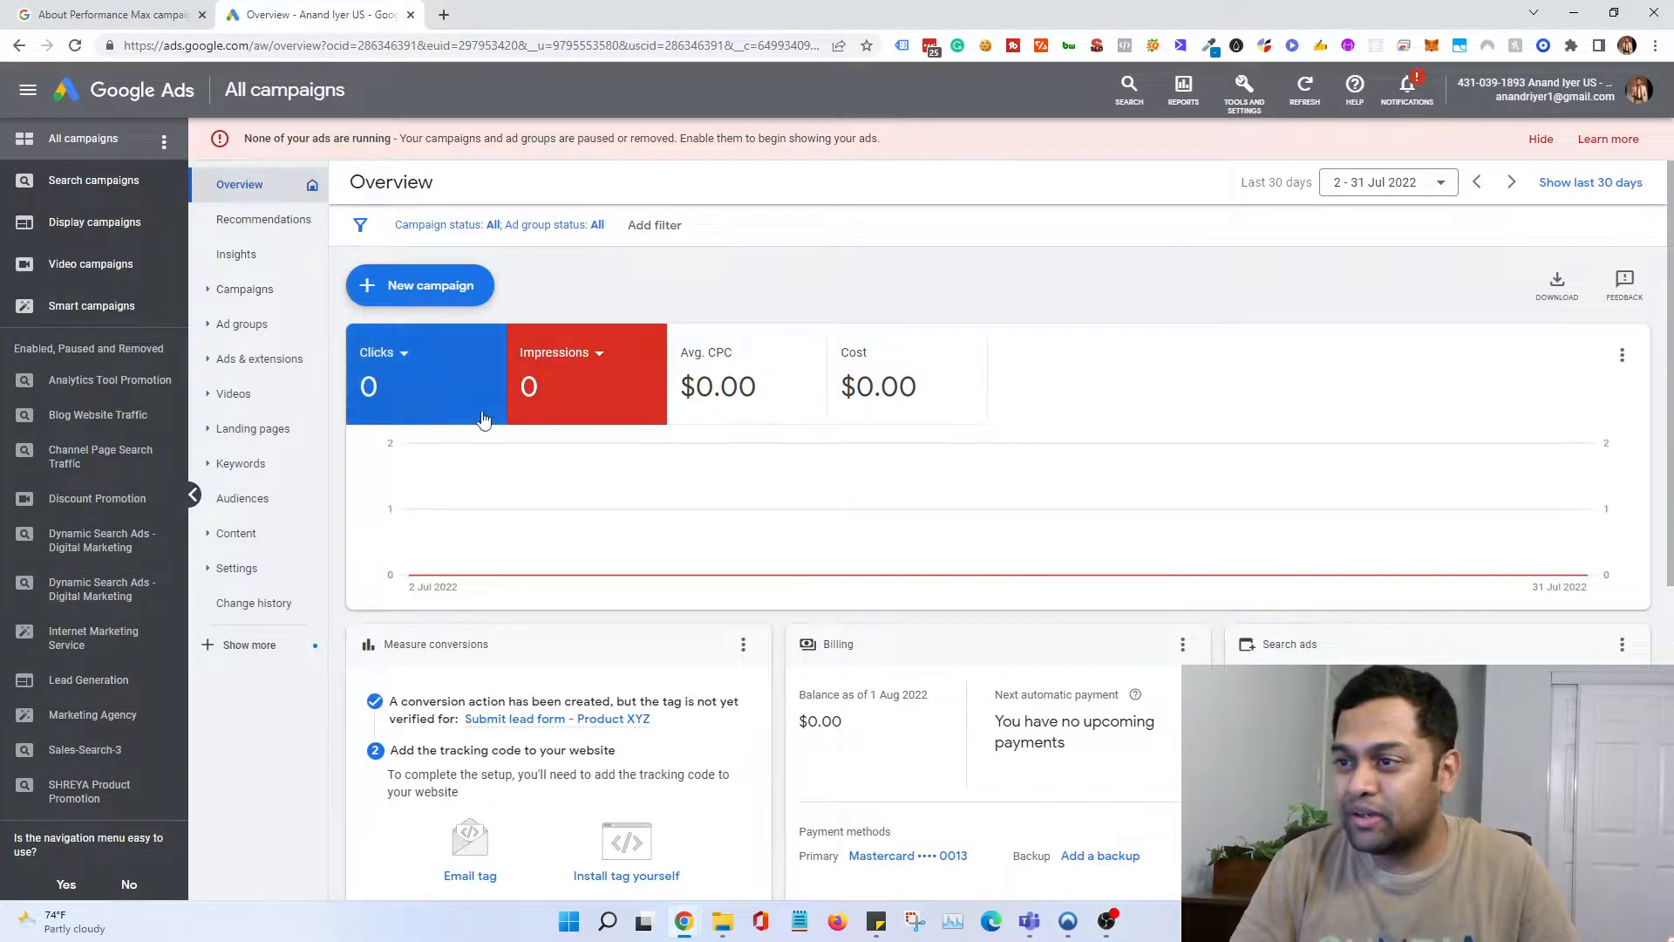
pyautogui.click(441, 285)
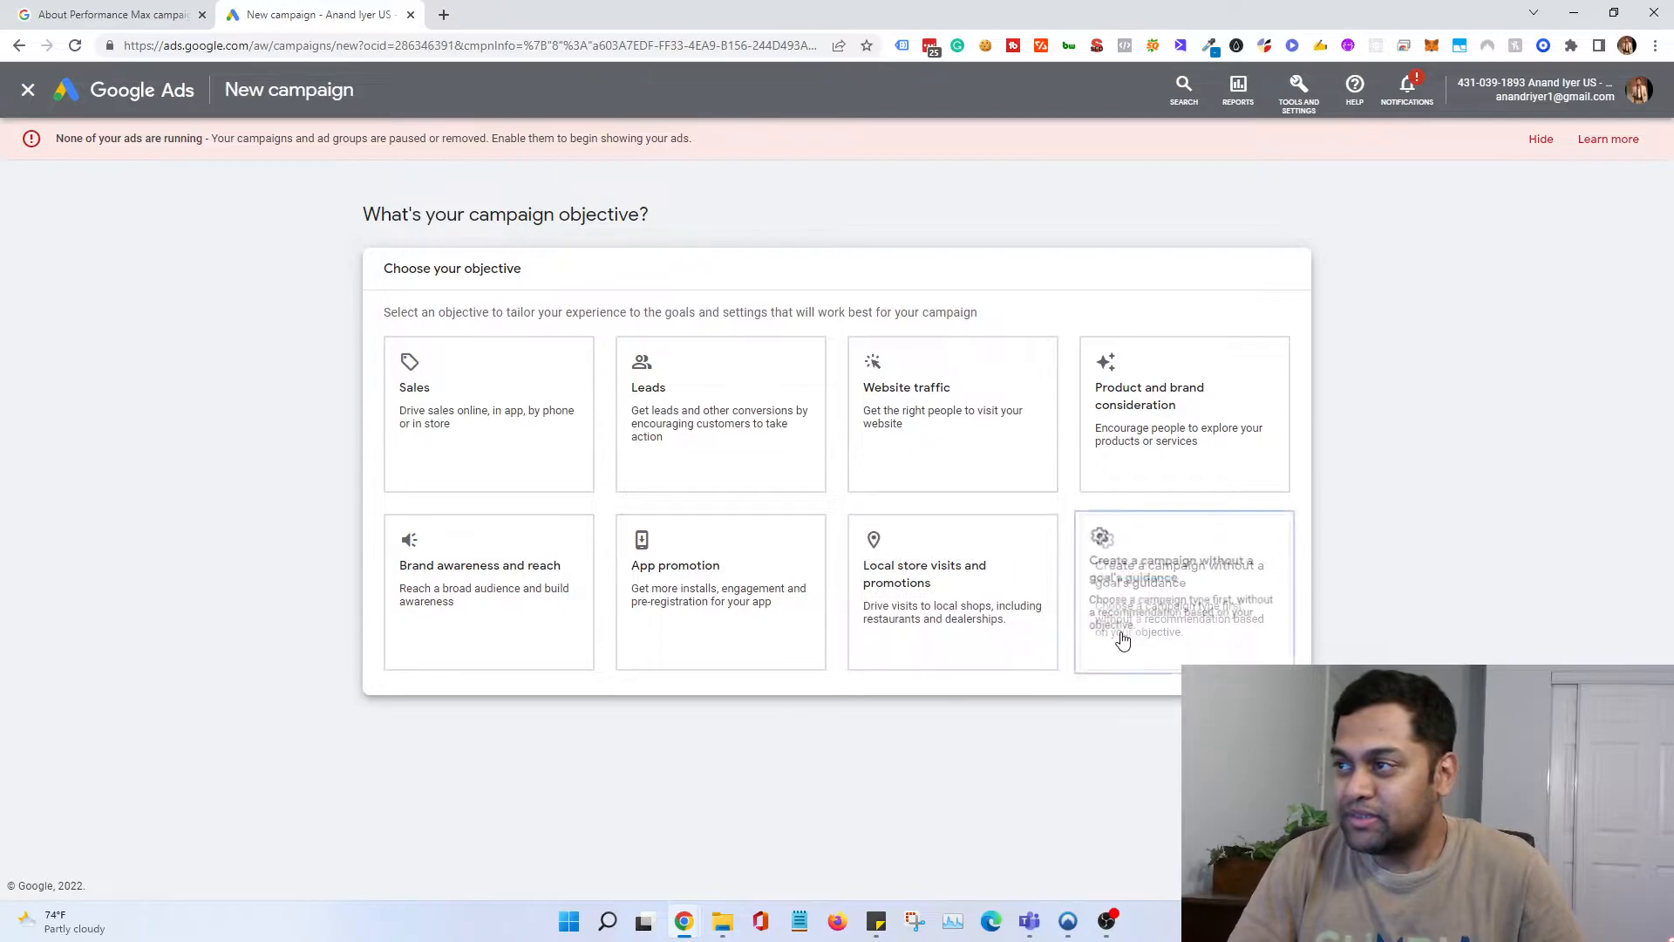
pyautogui.click(972, 424)
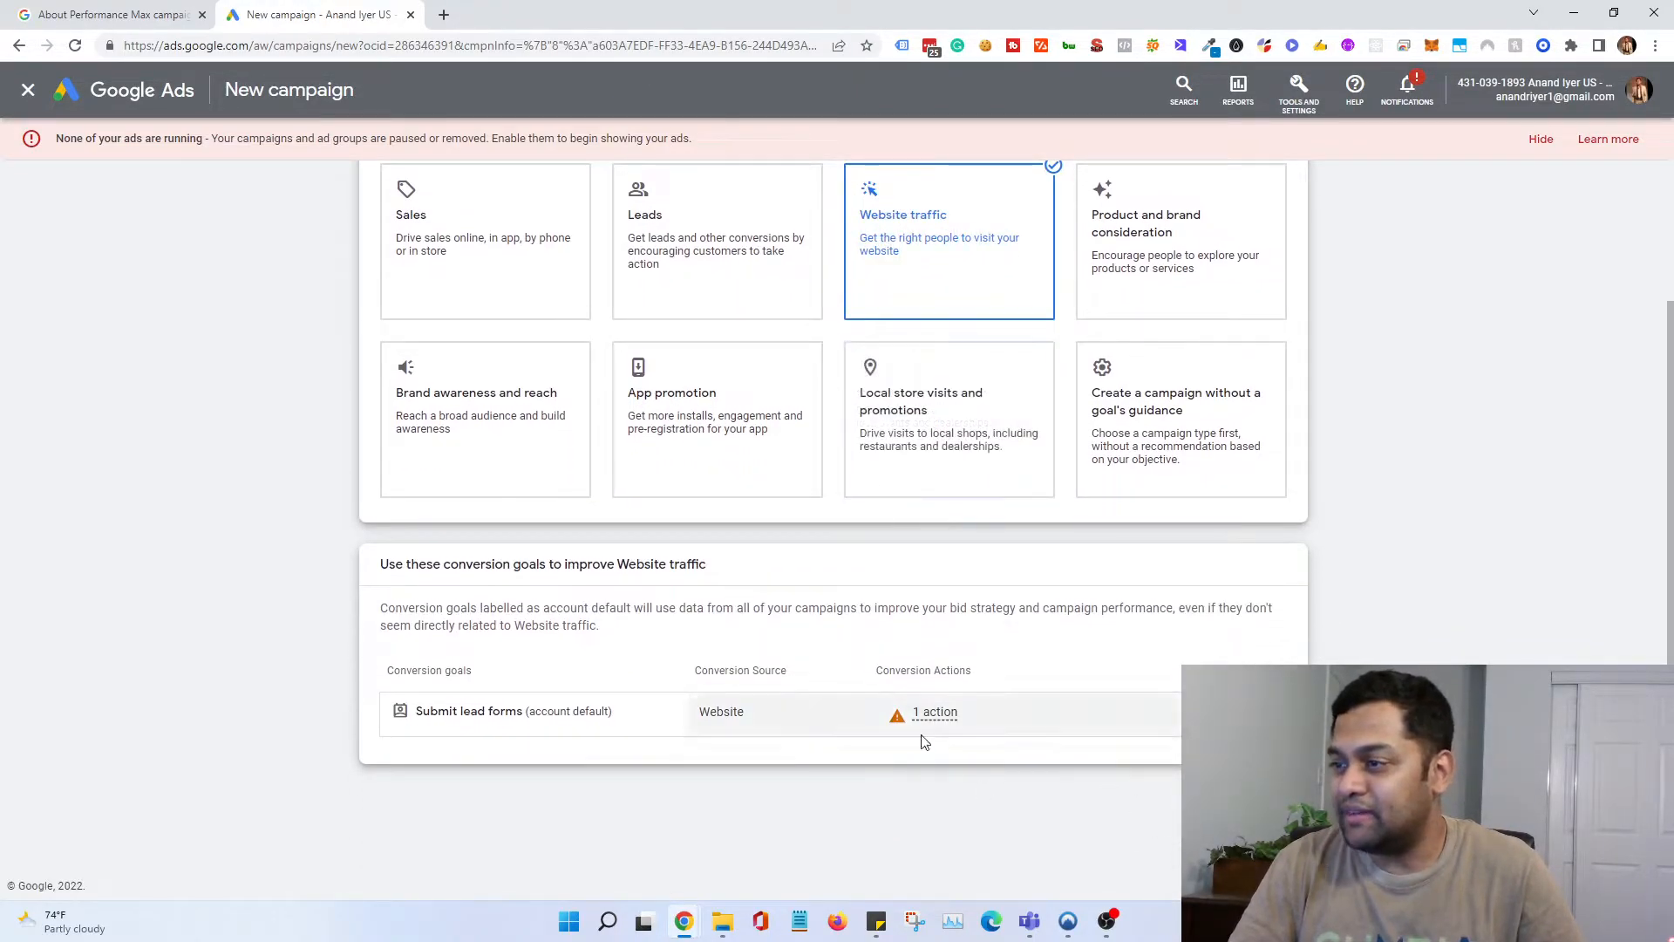
pyautogui.moveTo(714, 730)
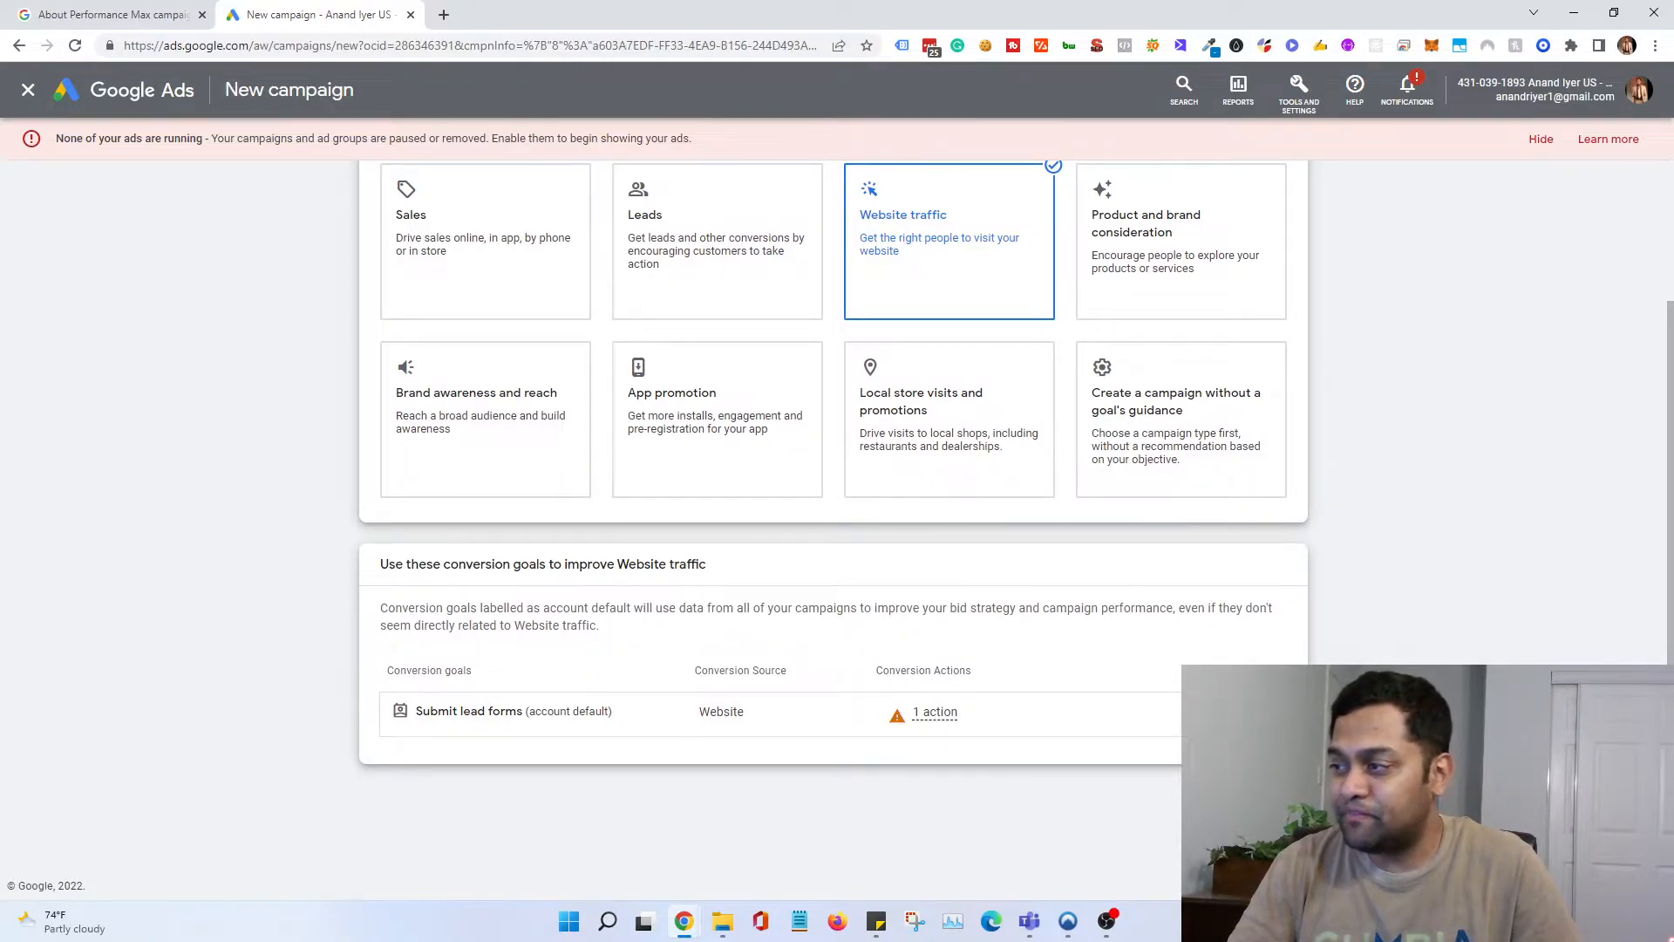
# Step: Keep the Submit lead forms conversion goal, choose Performance Max as the campaign type and continue to budget and bidding
pyautogui.scroll(2, 833, 523)
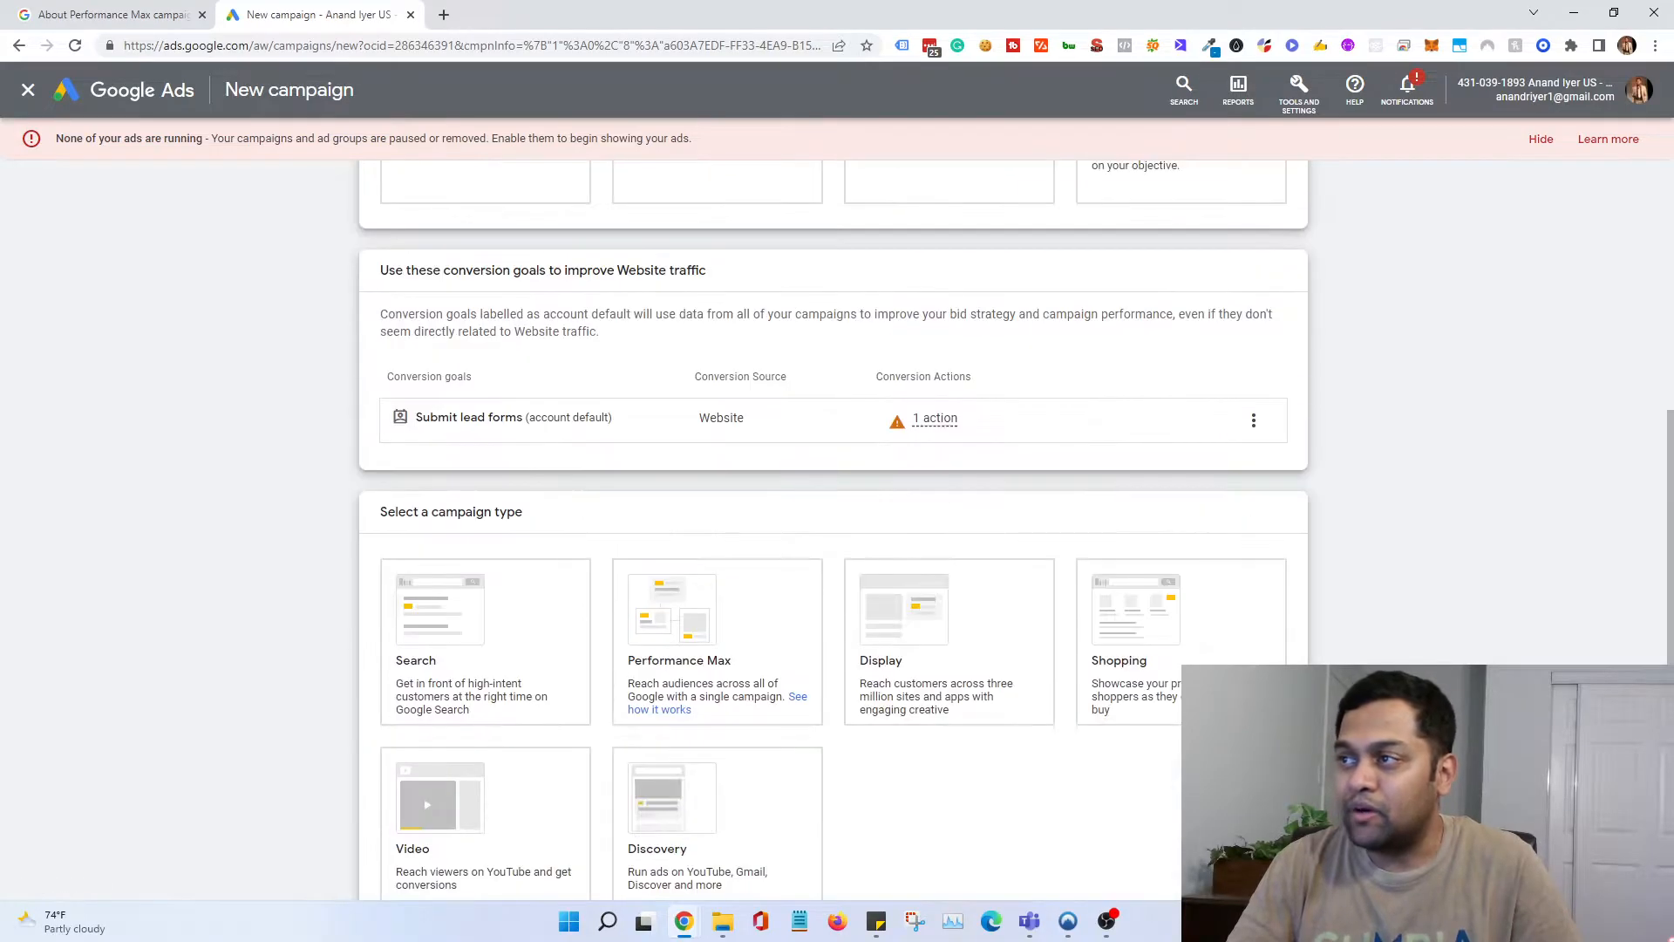
pyautogui.scroll(-1, 832, 523)
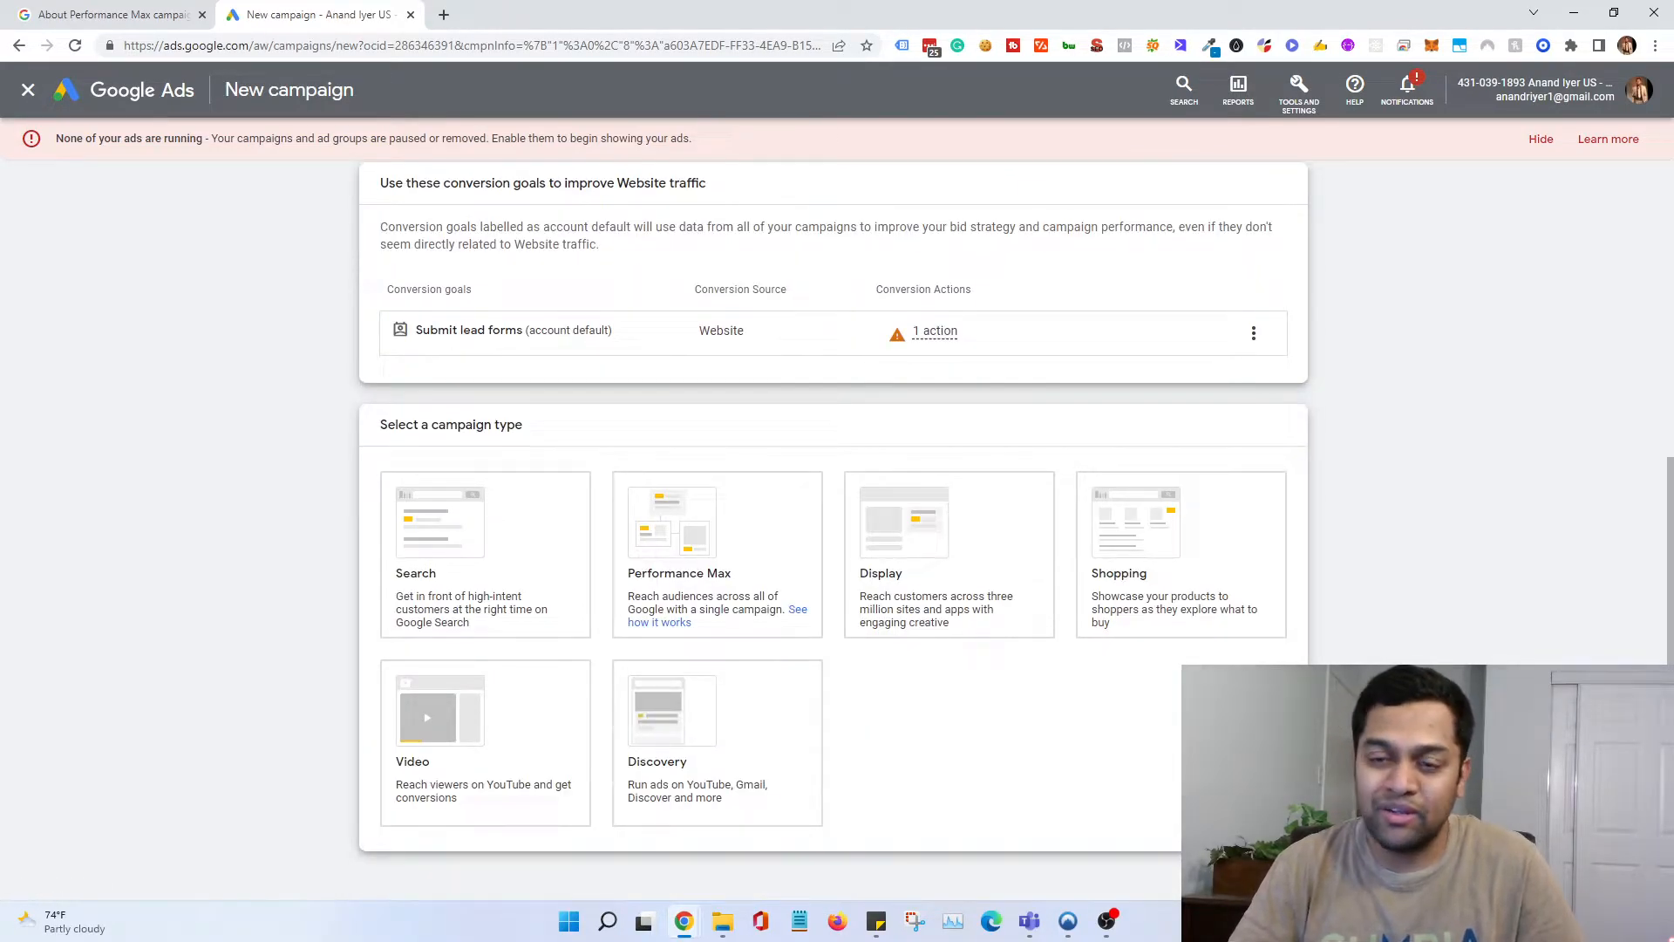
pyautogui.click(486, 558)
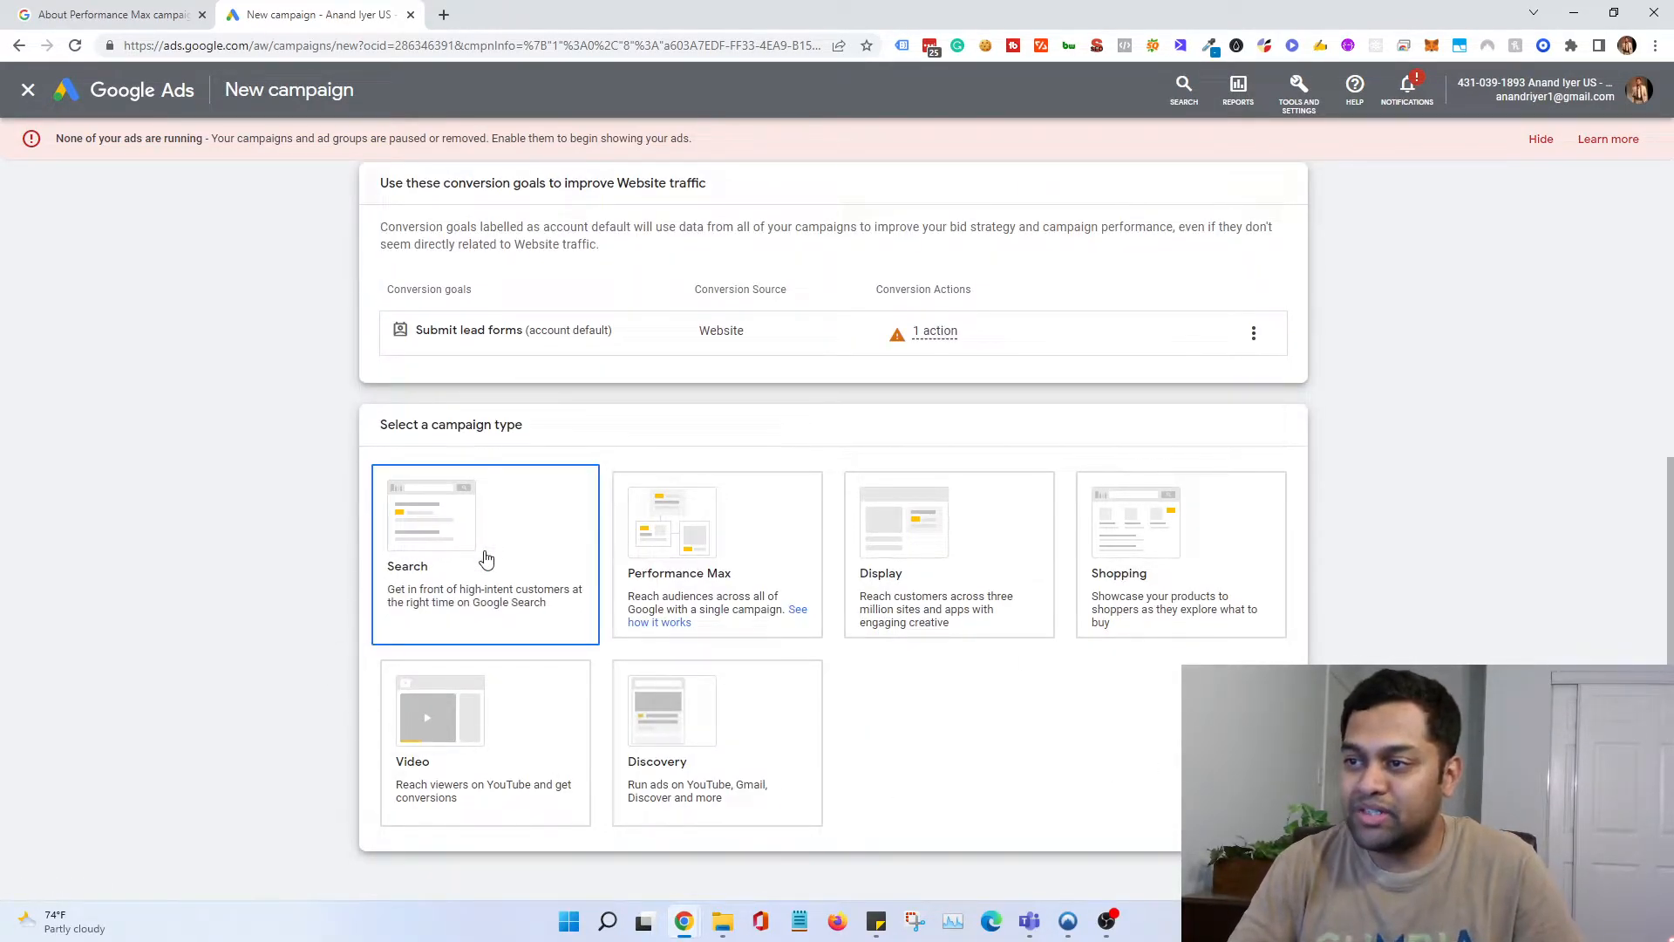
pyautogui.click(988, 635)
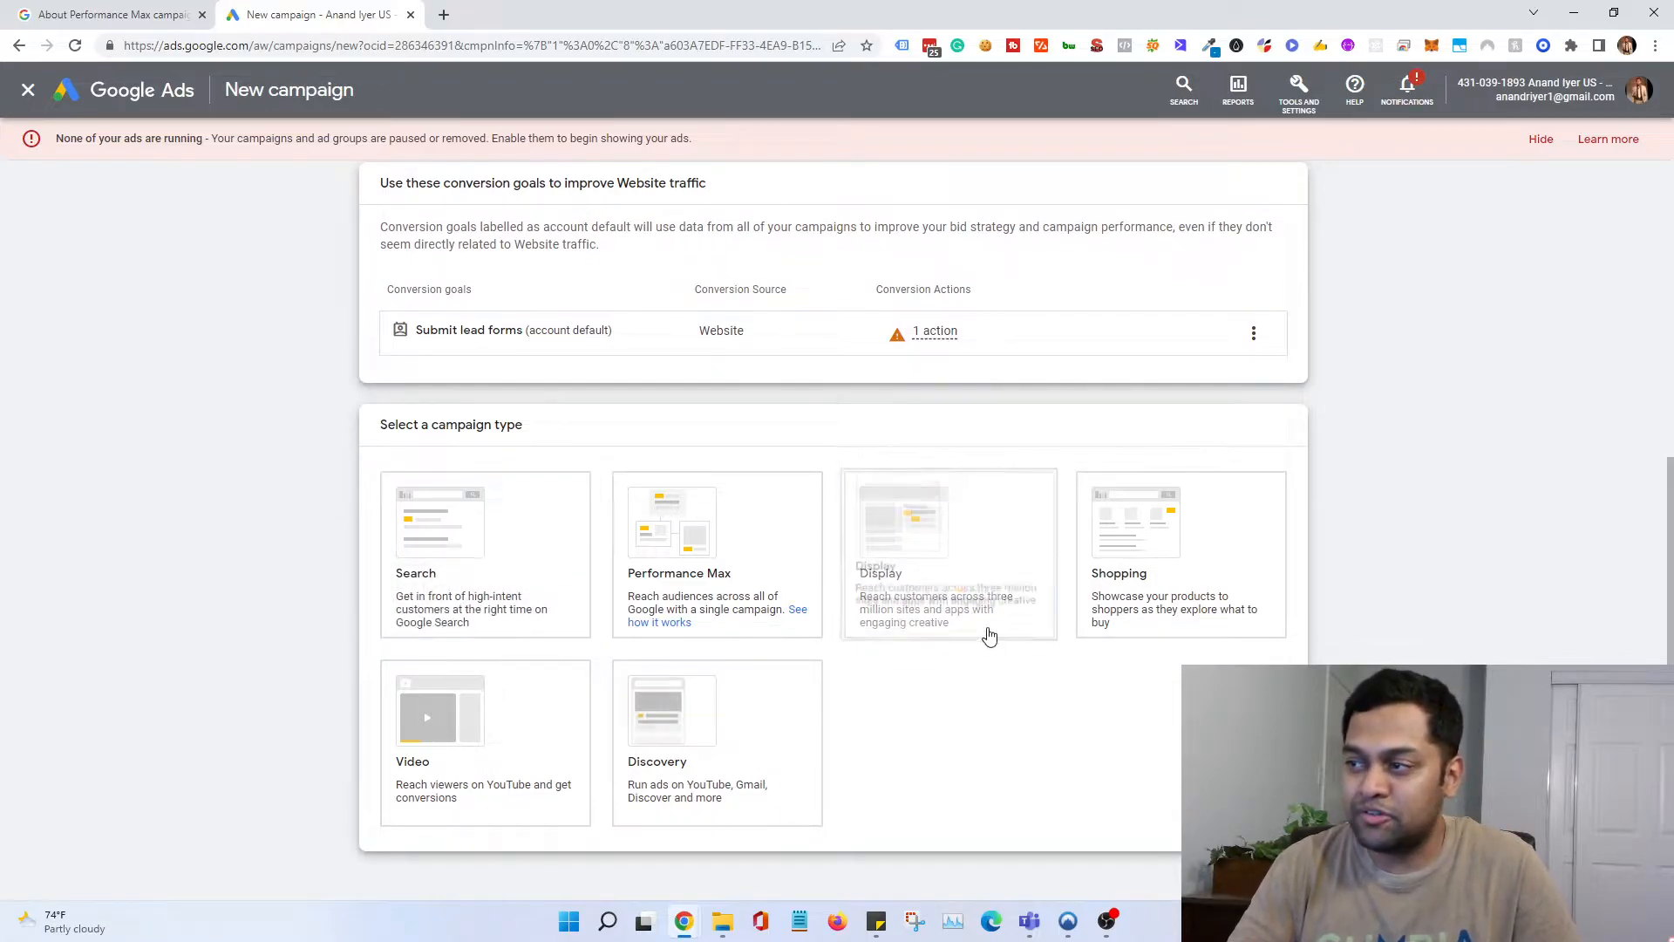
pyautogui.click(1241, 602)
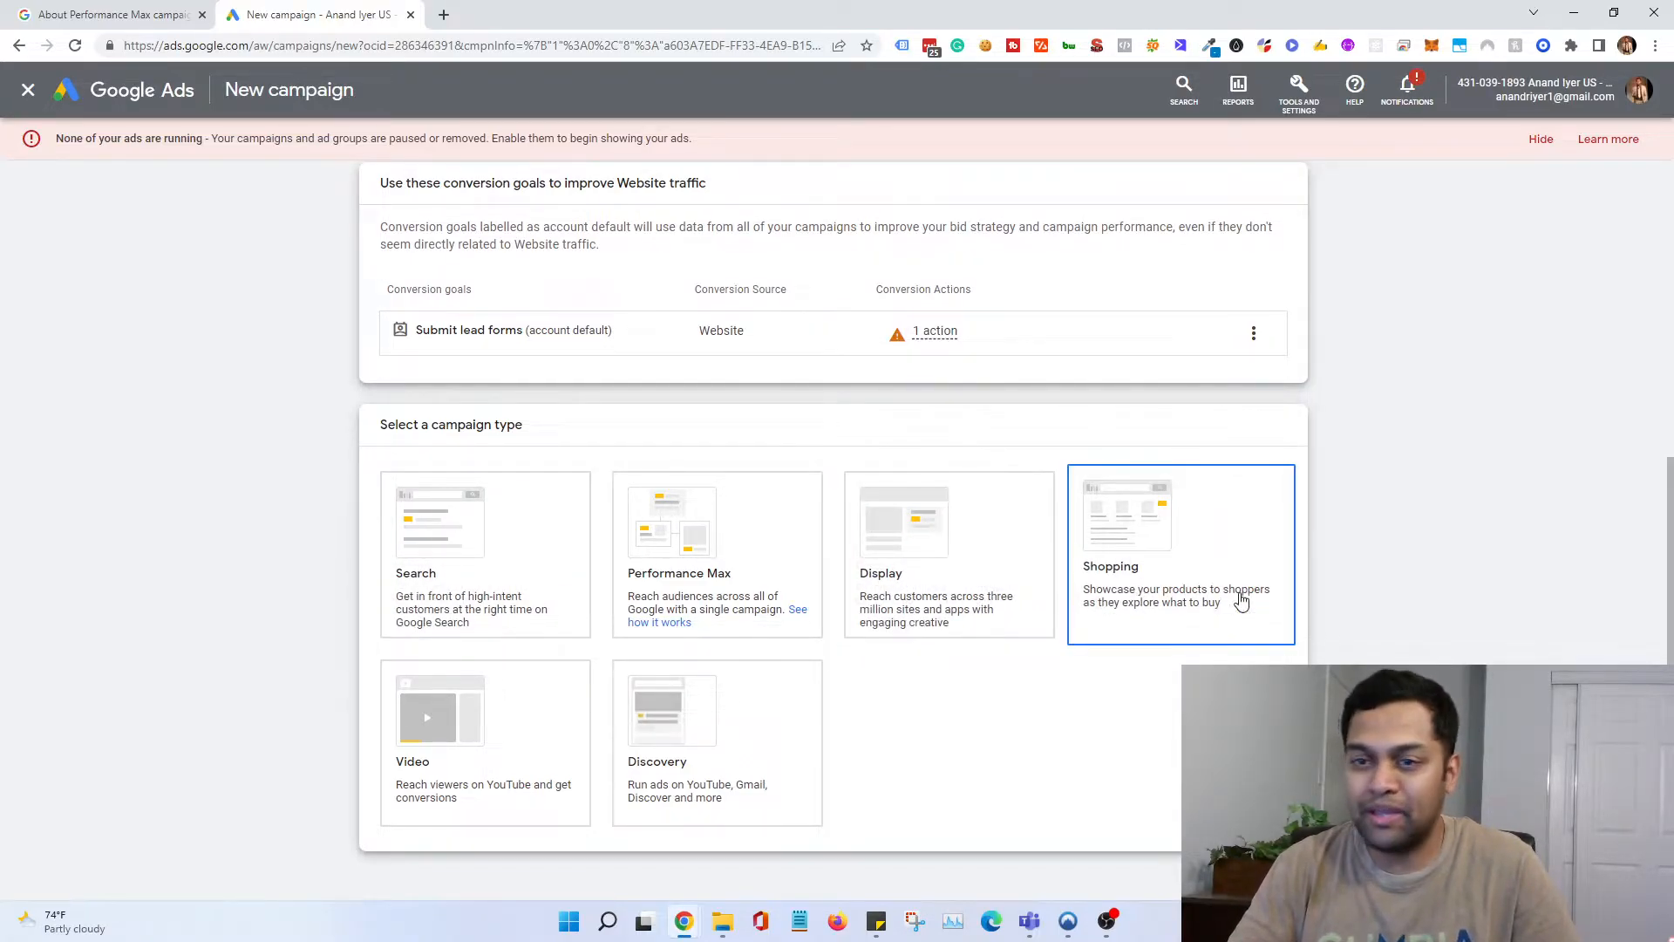
pyautogui.click(468, 733)
pyautogui.click(799, 754)
pyautogui.click(737, 585)
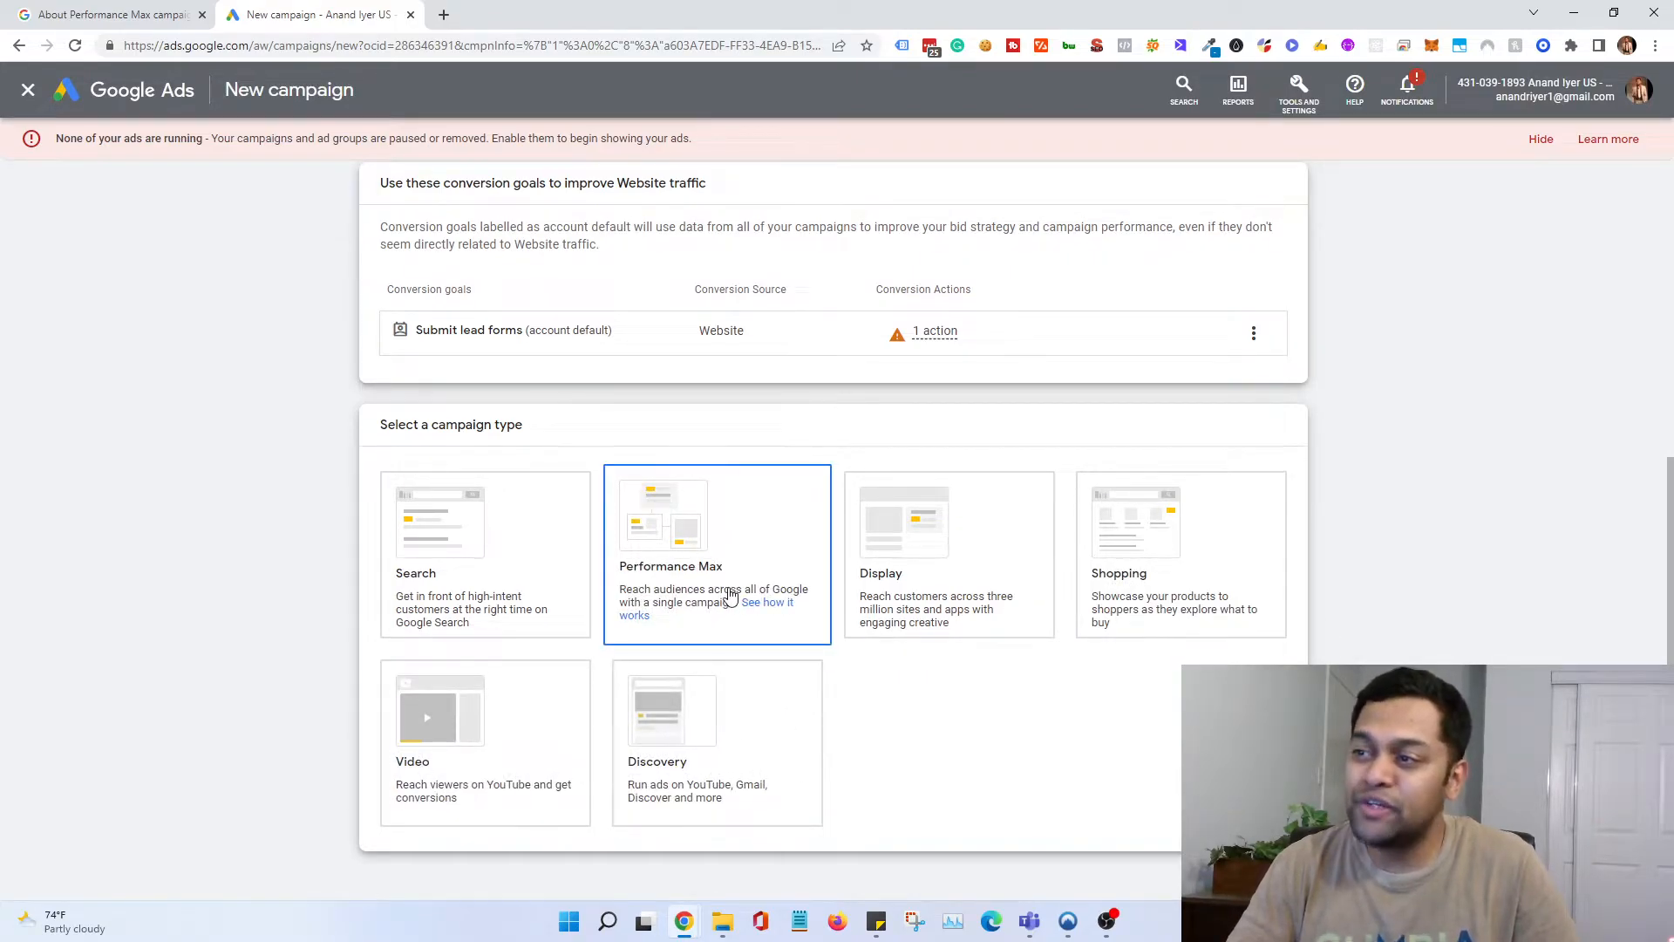
pyautogui.scroll(-3, 731, 523)
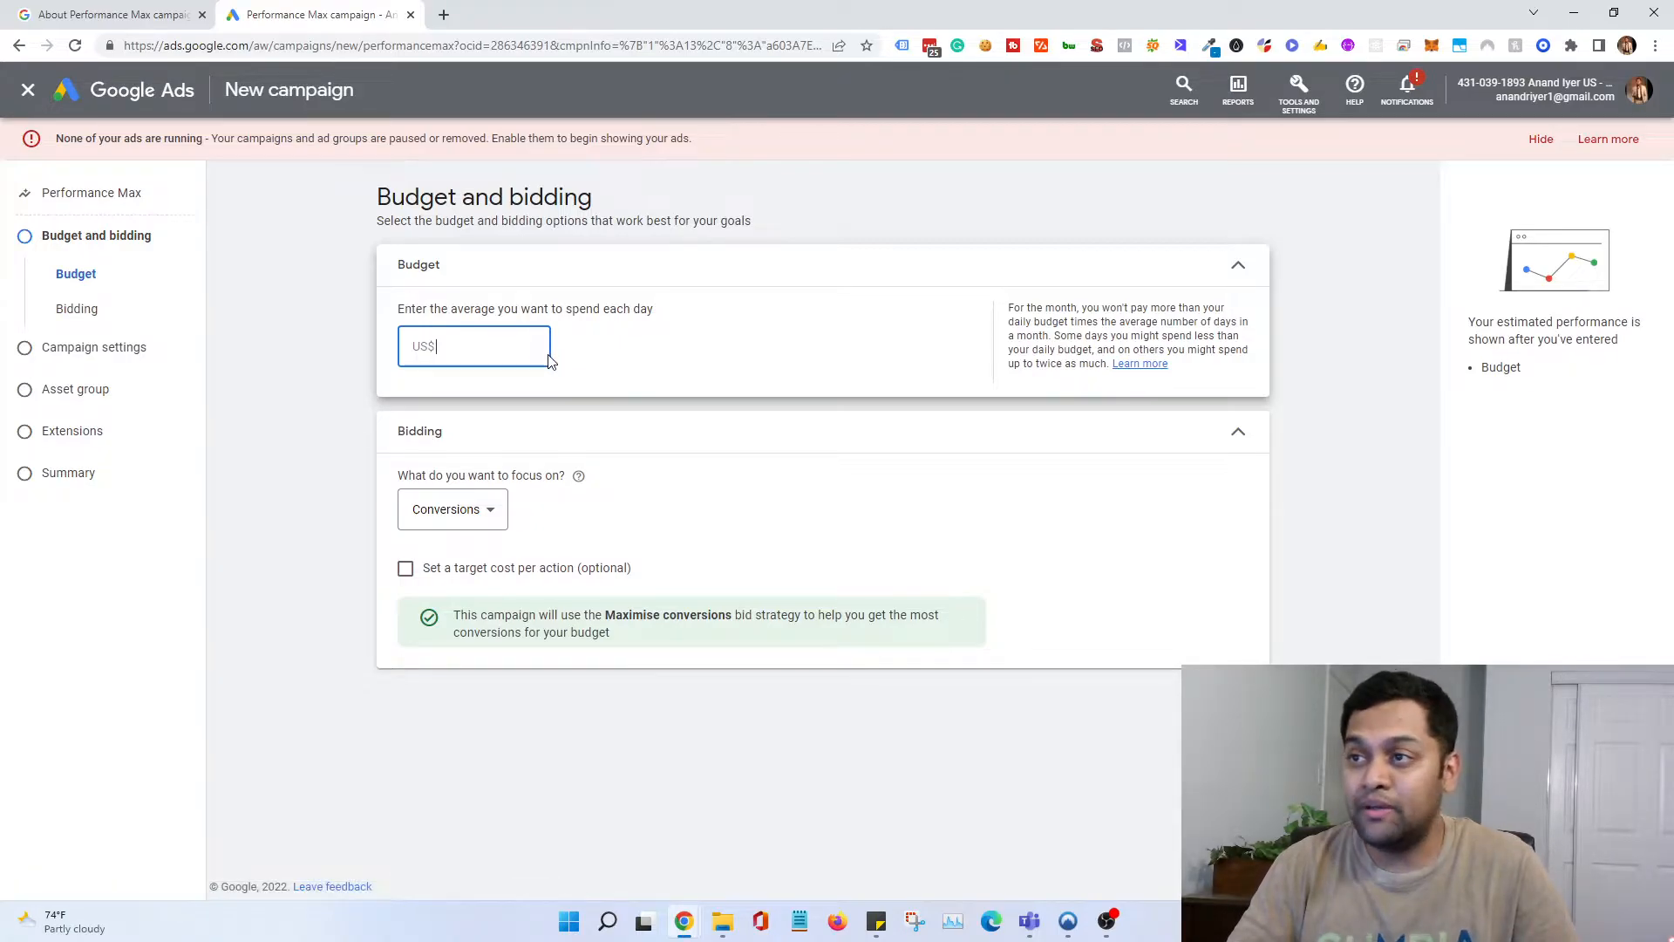
# Step: Set the campaign's average daily budget to US$10
pyautogui.write('10')
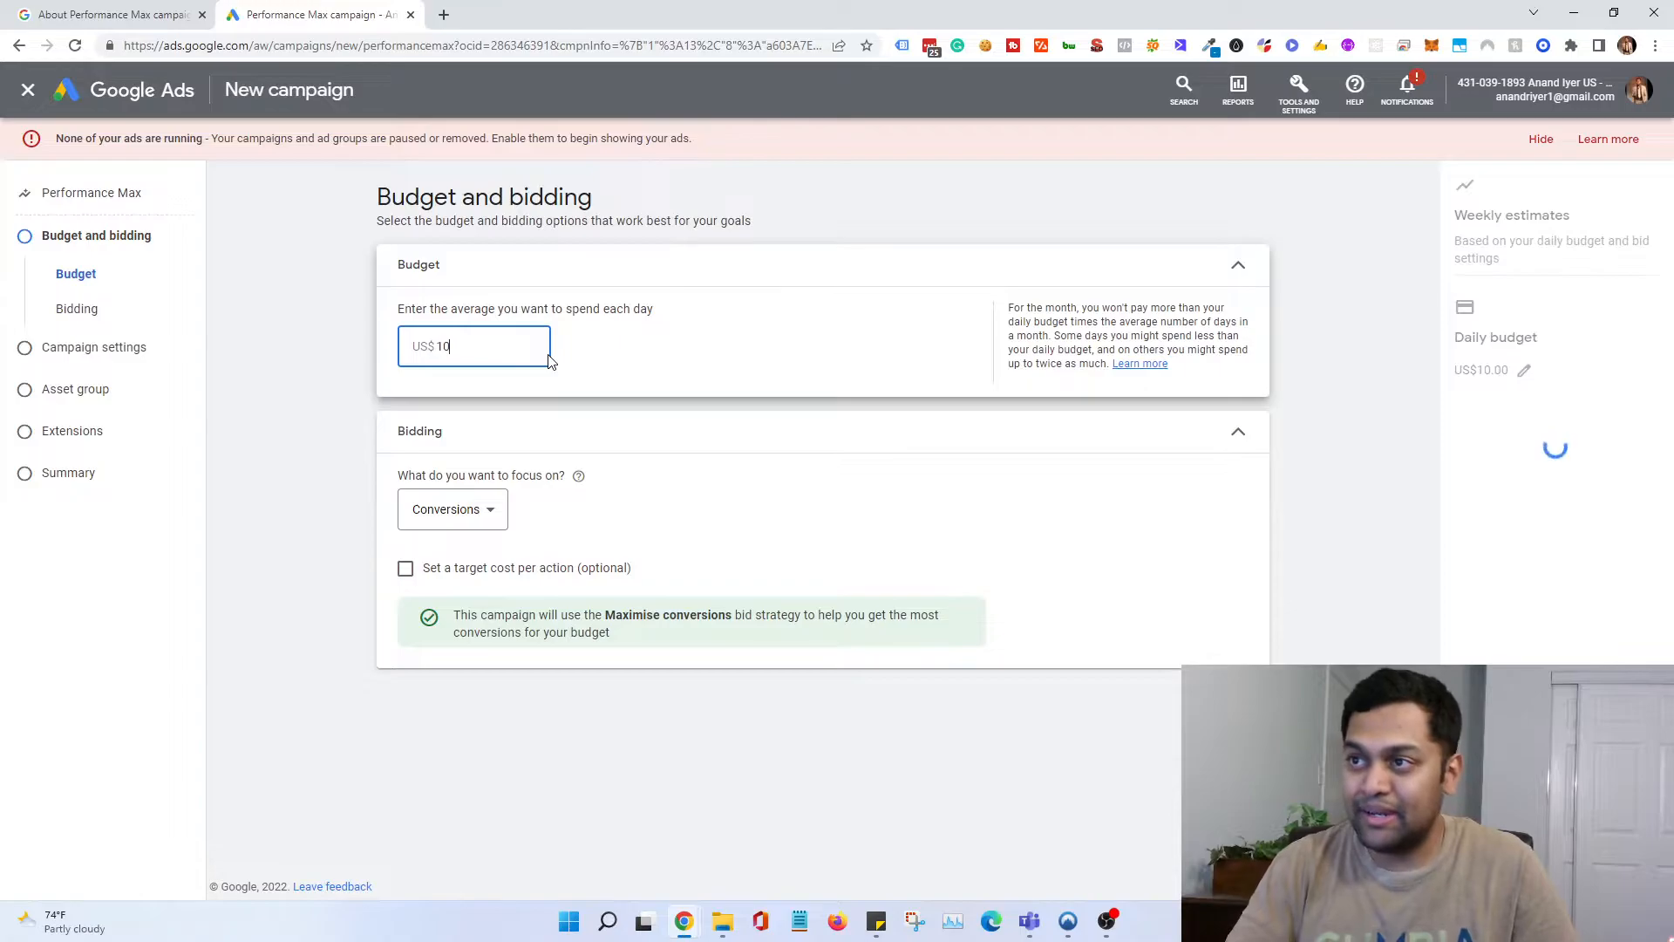
pyautogui.click(802, 478)
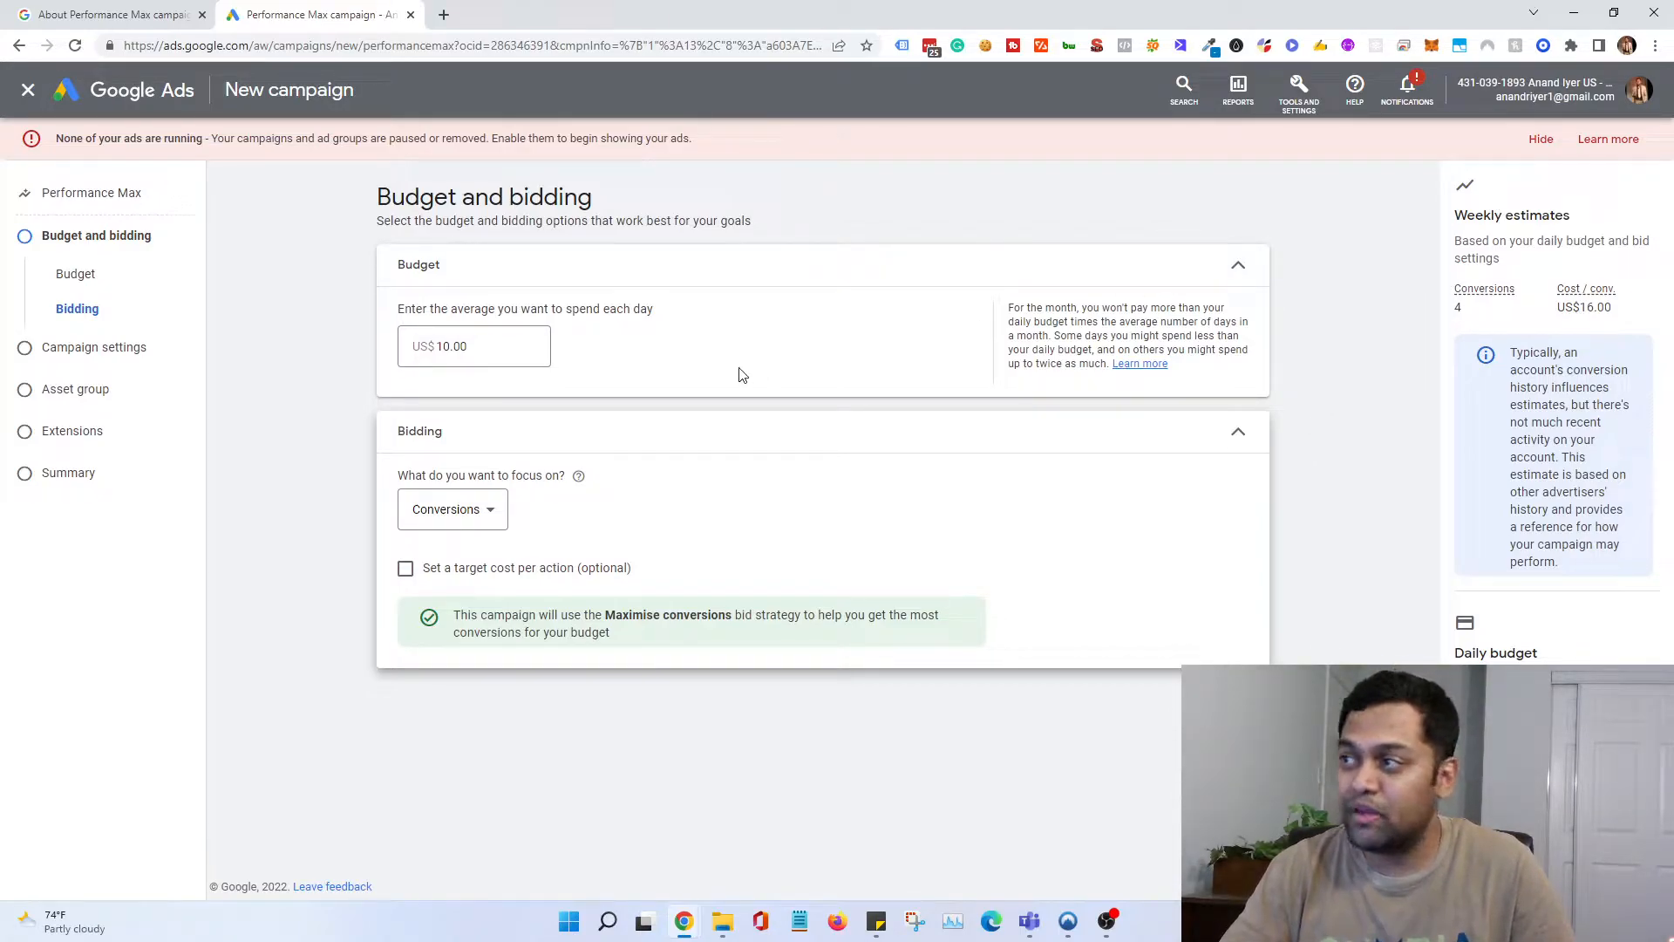
# Step: Try Conversion value as the bidding focus, and return the focus to Conversions
pyautogui.click(487, 528)
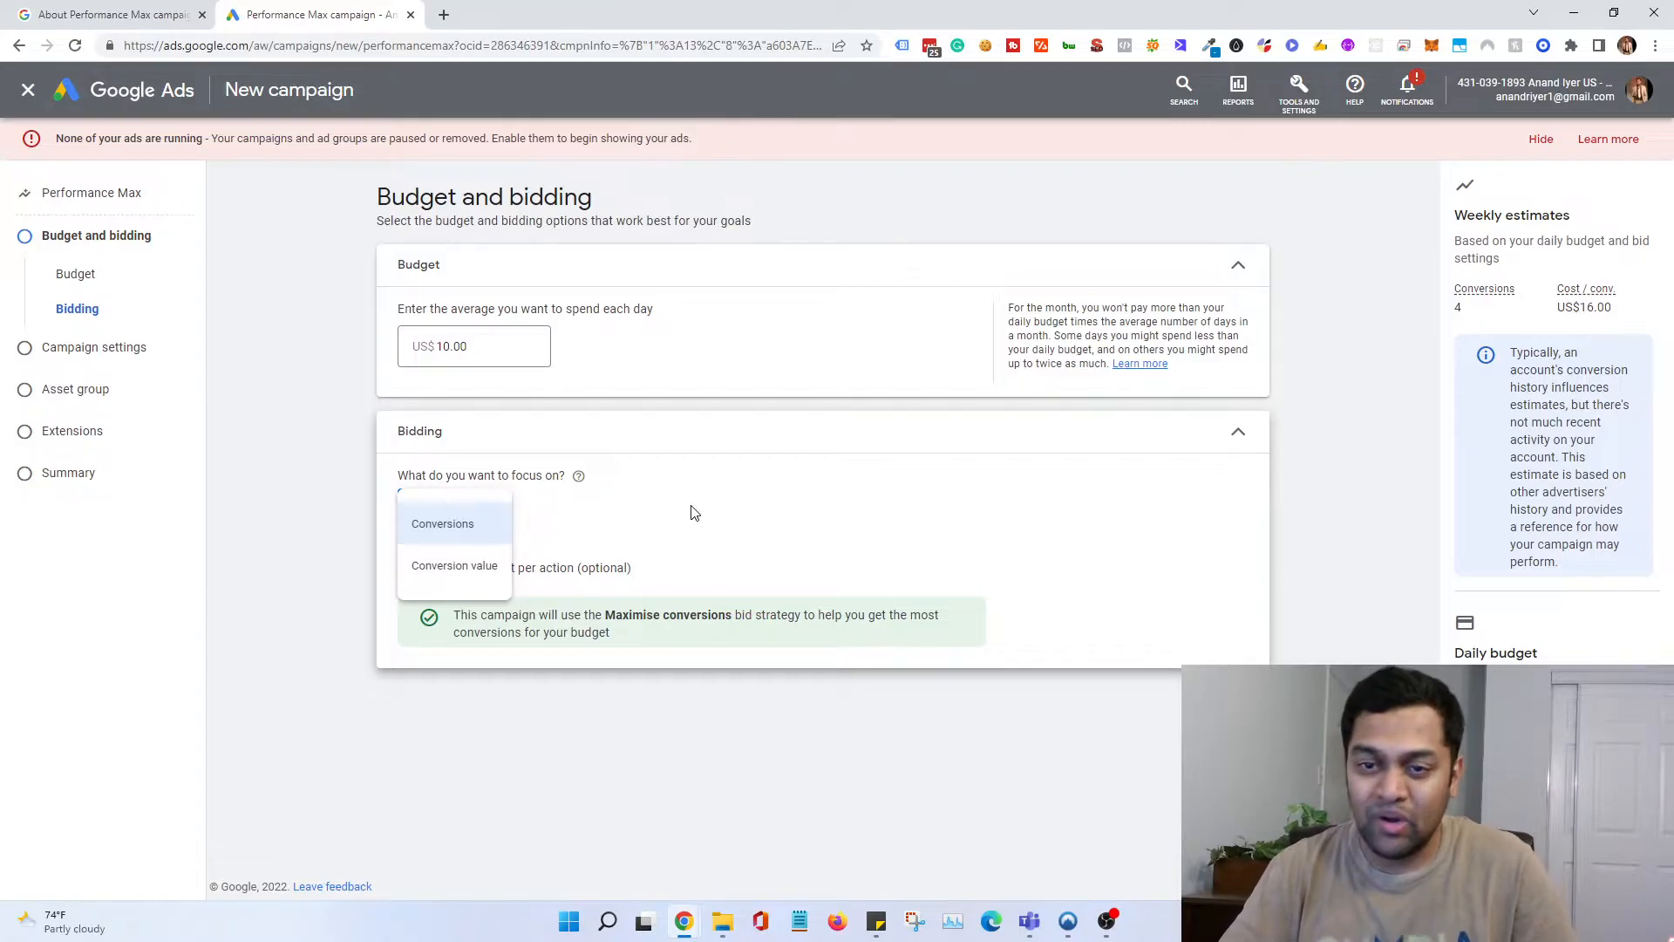
pyautogui.click(695, 513)
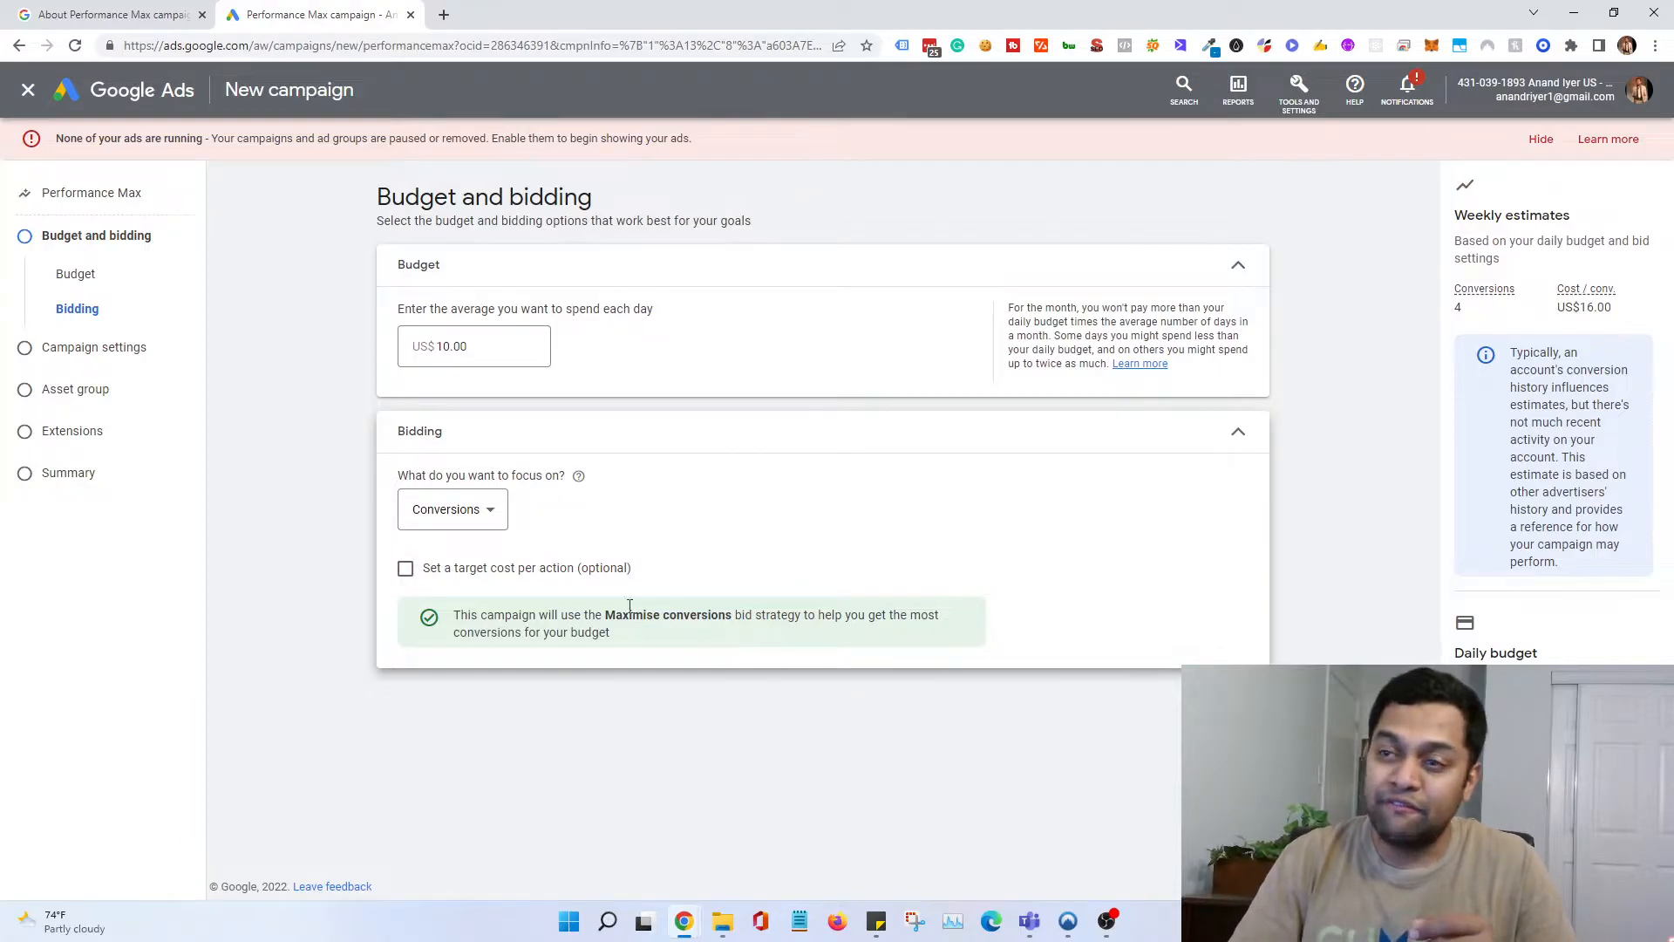
pyautogui.click(473, 496)
pyautogui.click(473, 569)
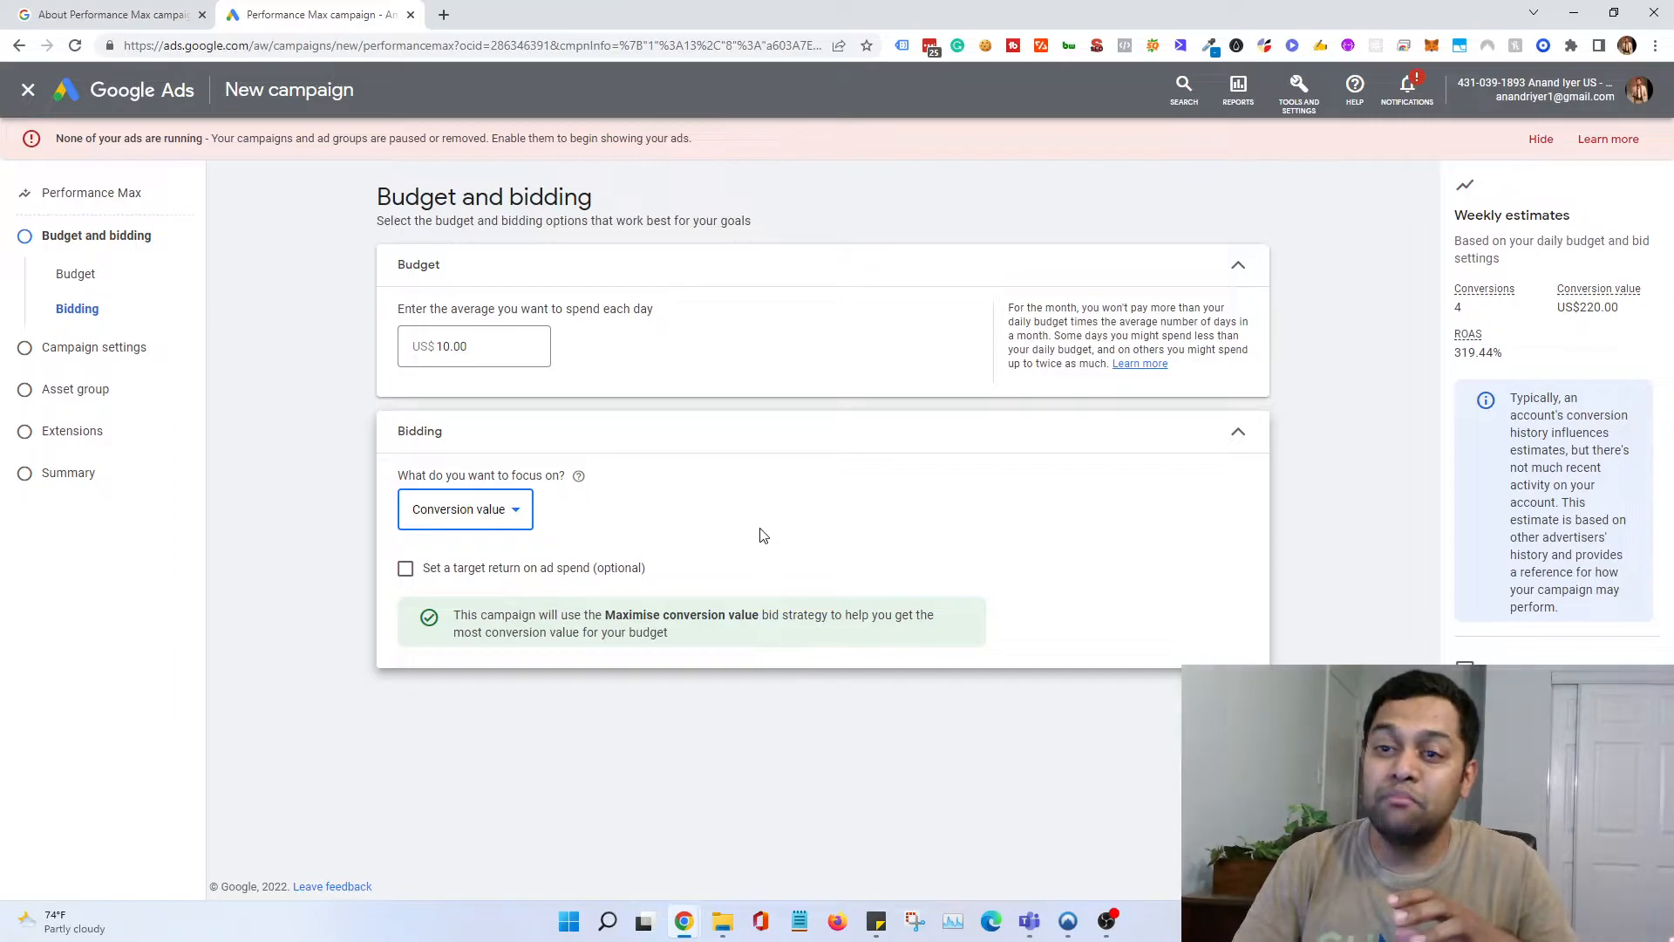
pyautogui.click(520, 516)
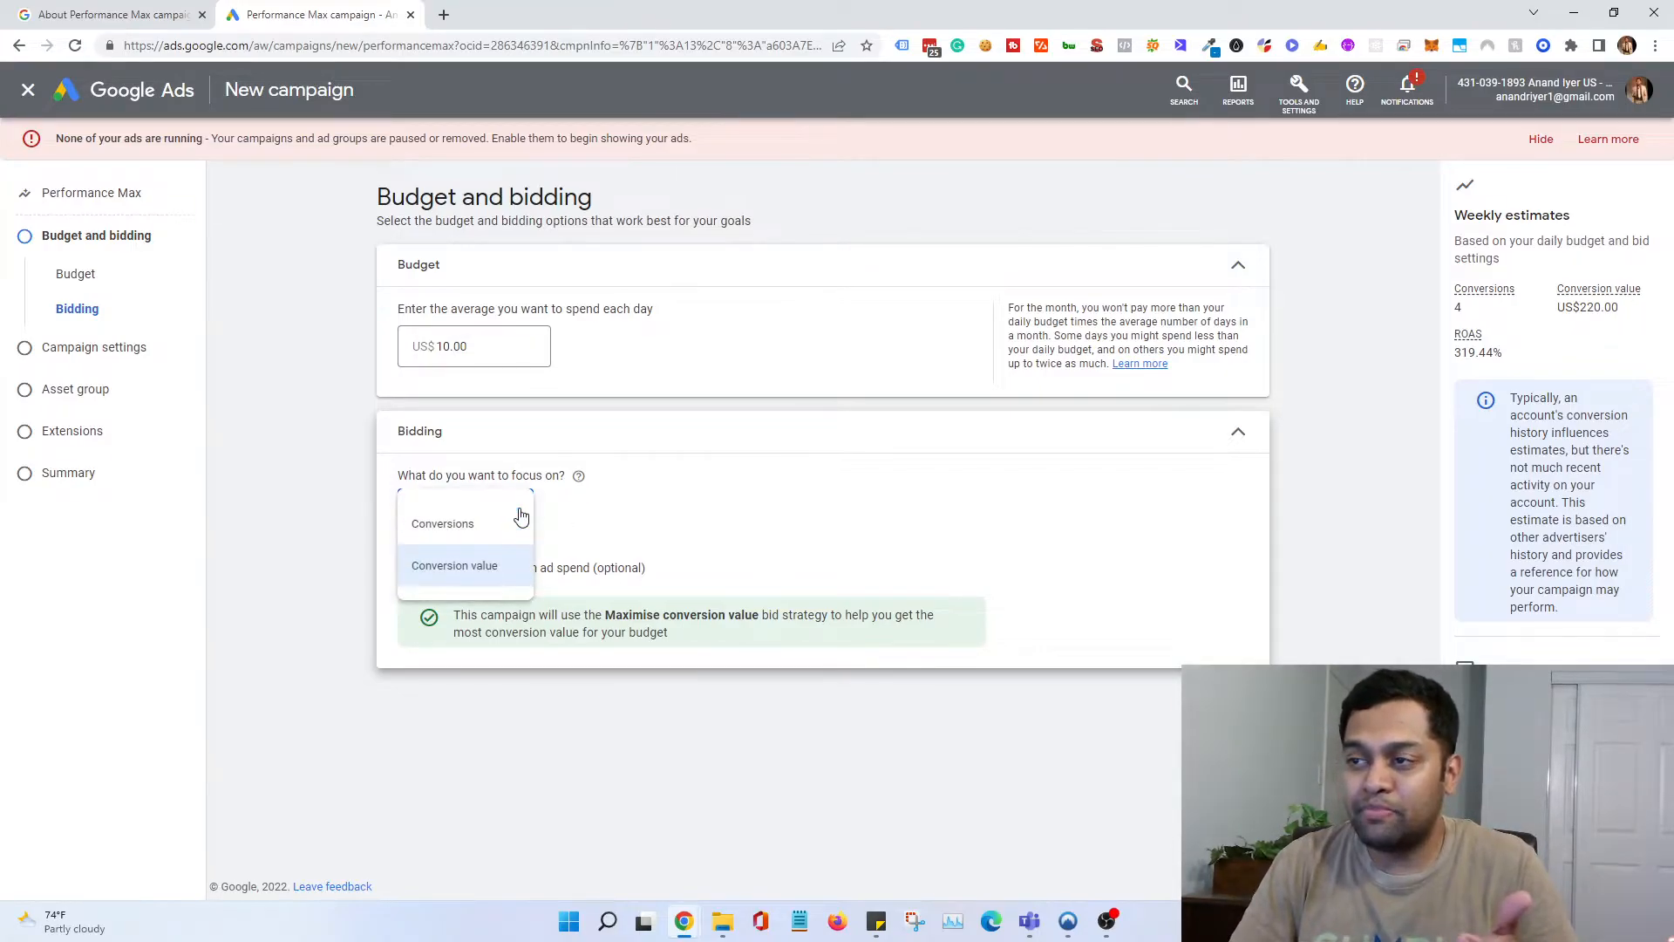
pyautogui.click(469, 562)
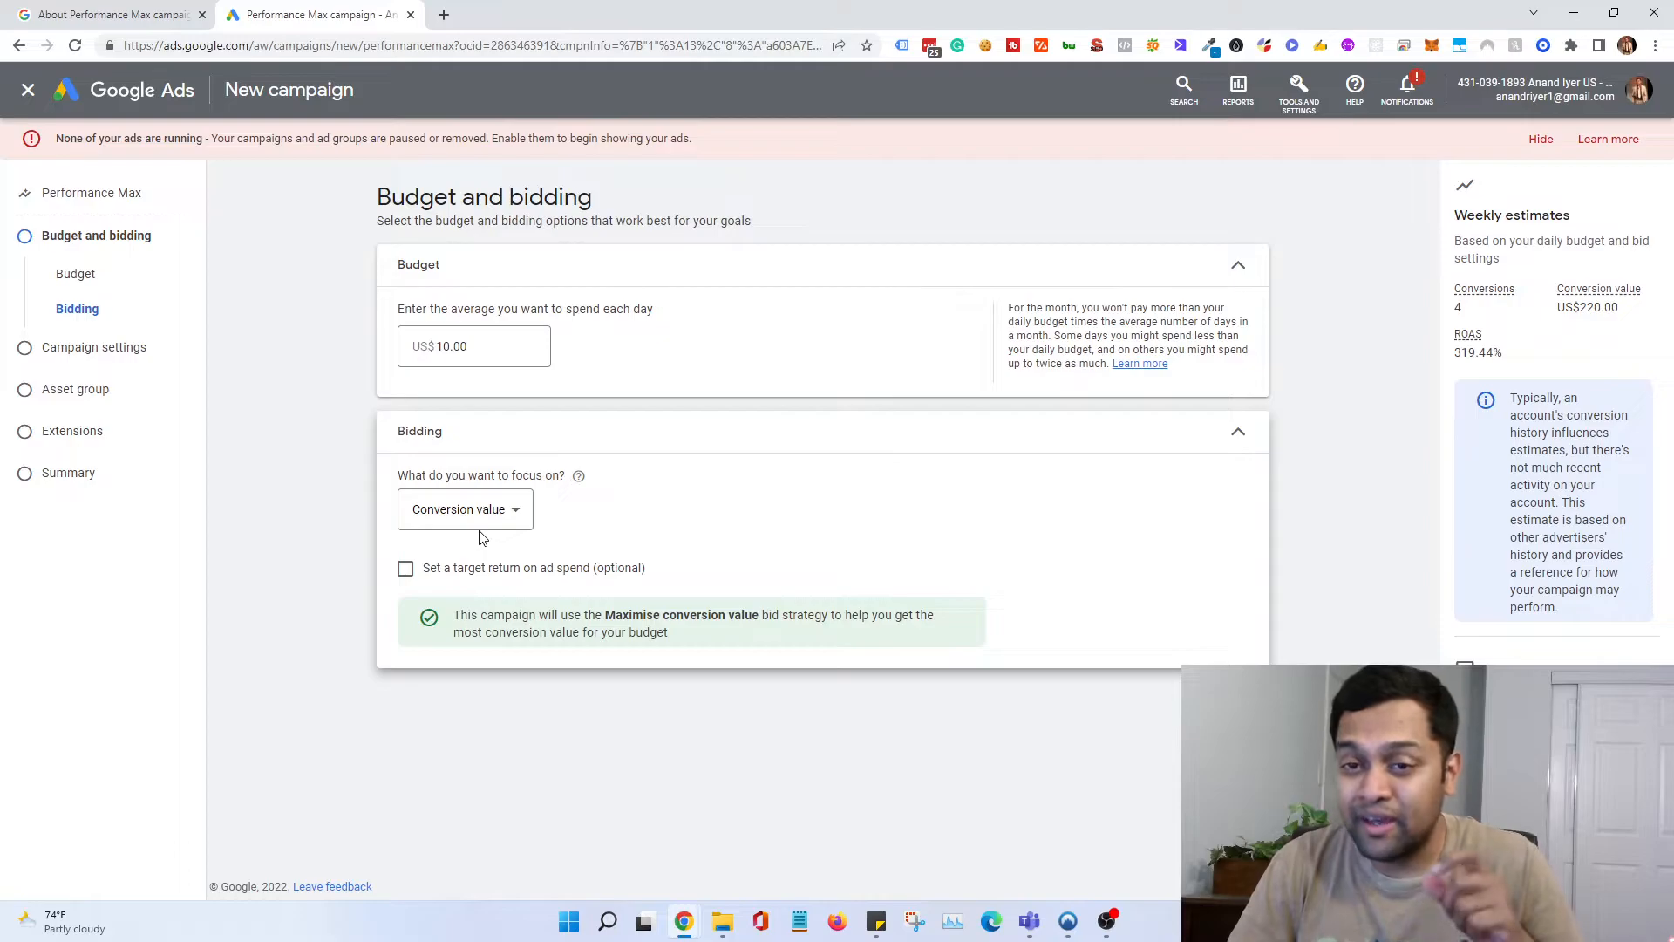
pyautogui.click(482, 522)
pyautogui.click(485, 525)
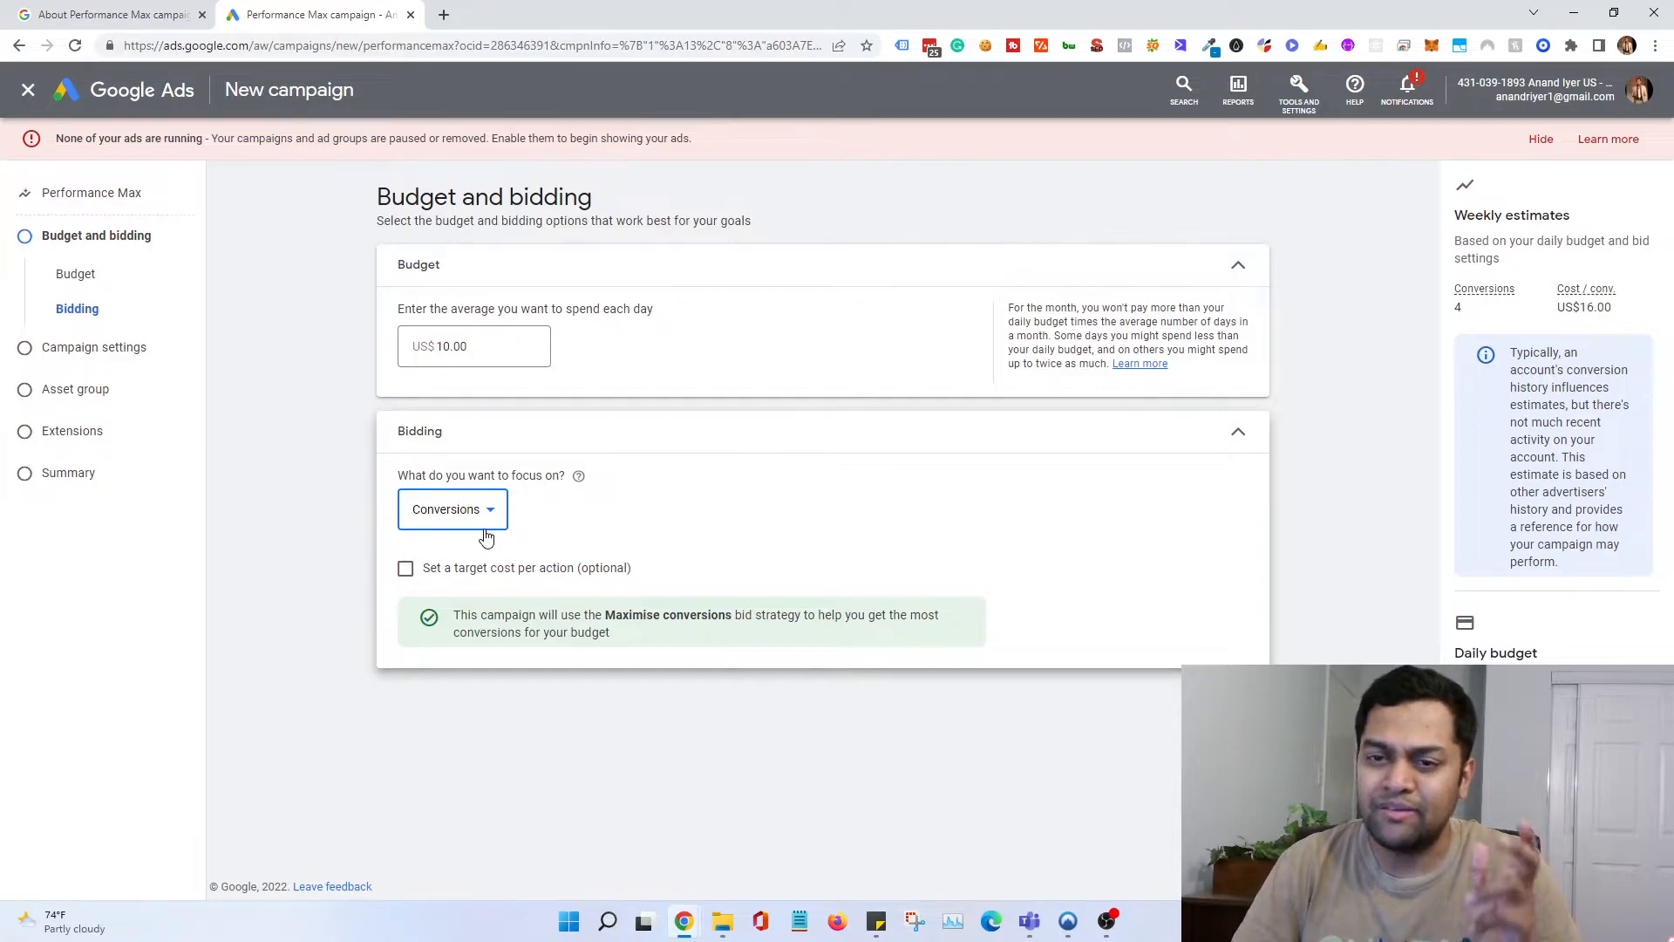
# Step: In the campaign settings, limit Final URL expansion to only the provided URLs and continue to the asset group
pyautogui.click(1241, 703)
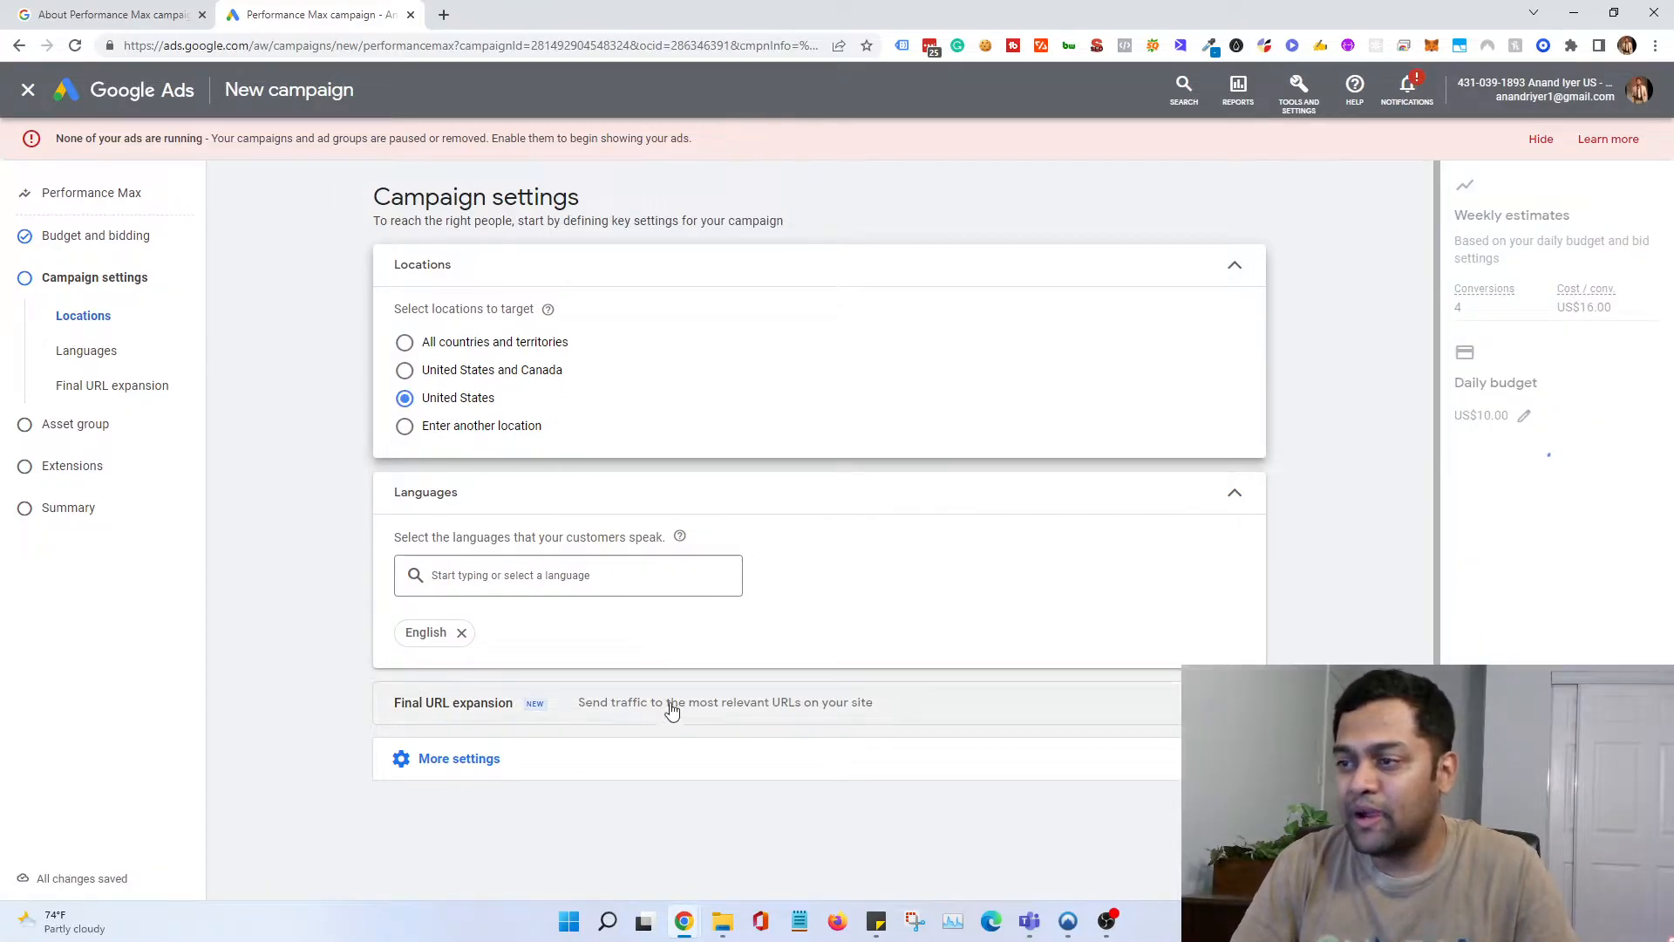
pyautogui.click(709, 702)
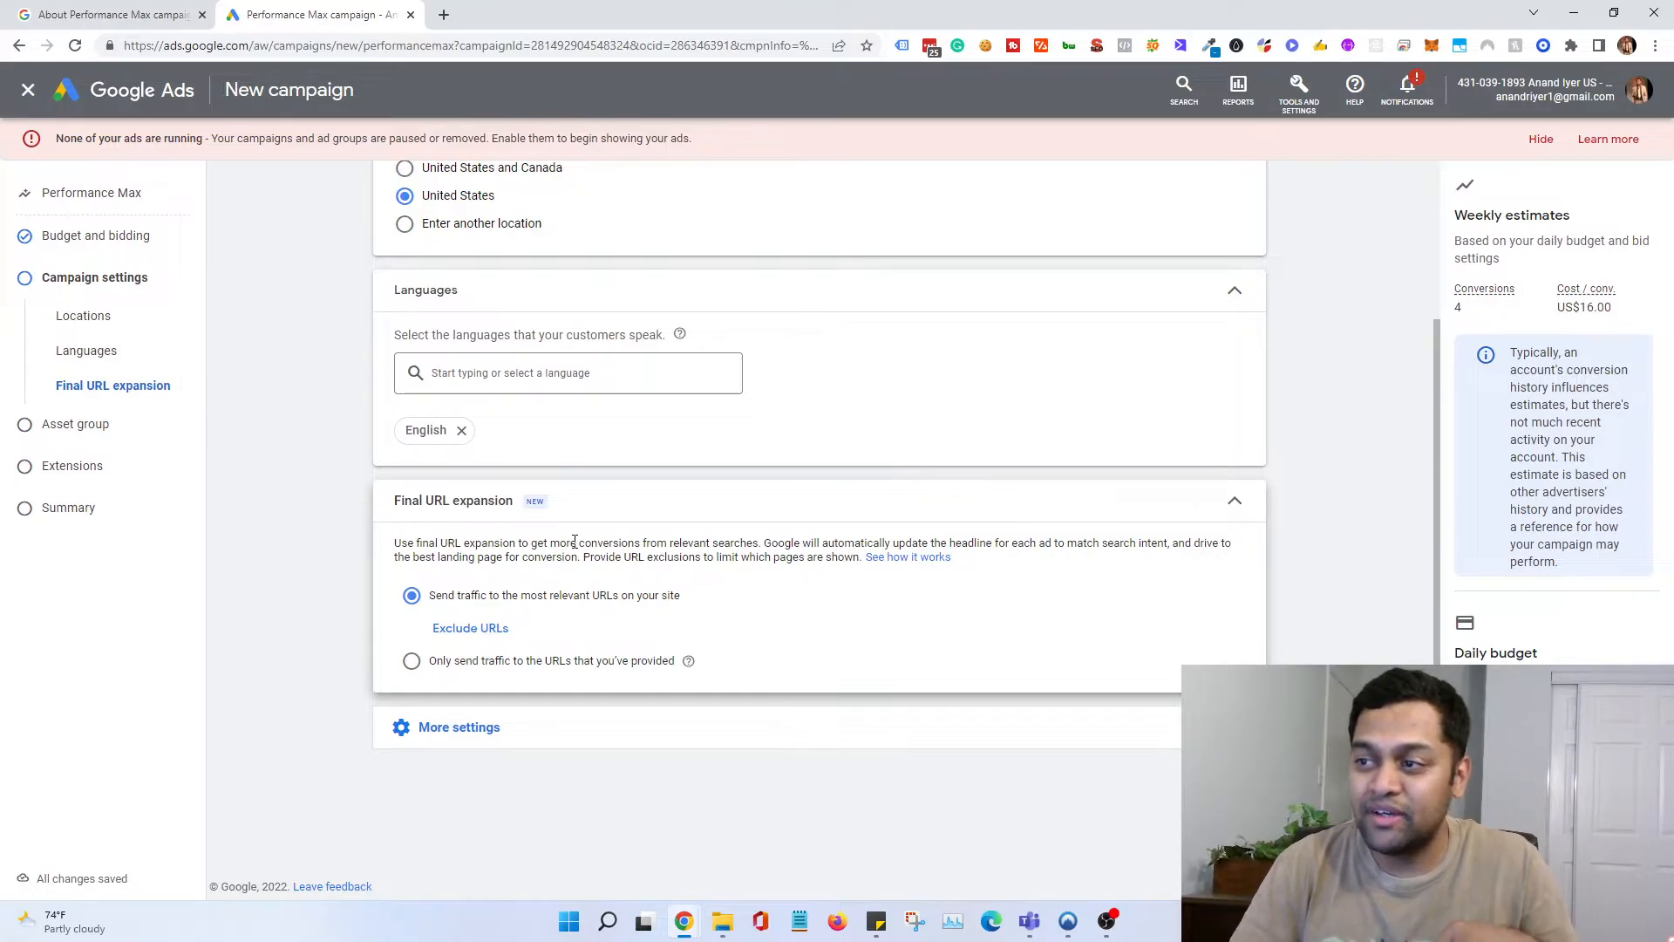
pyautogui.click(411, 662)
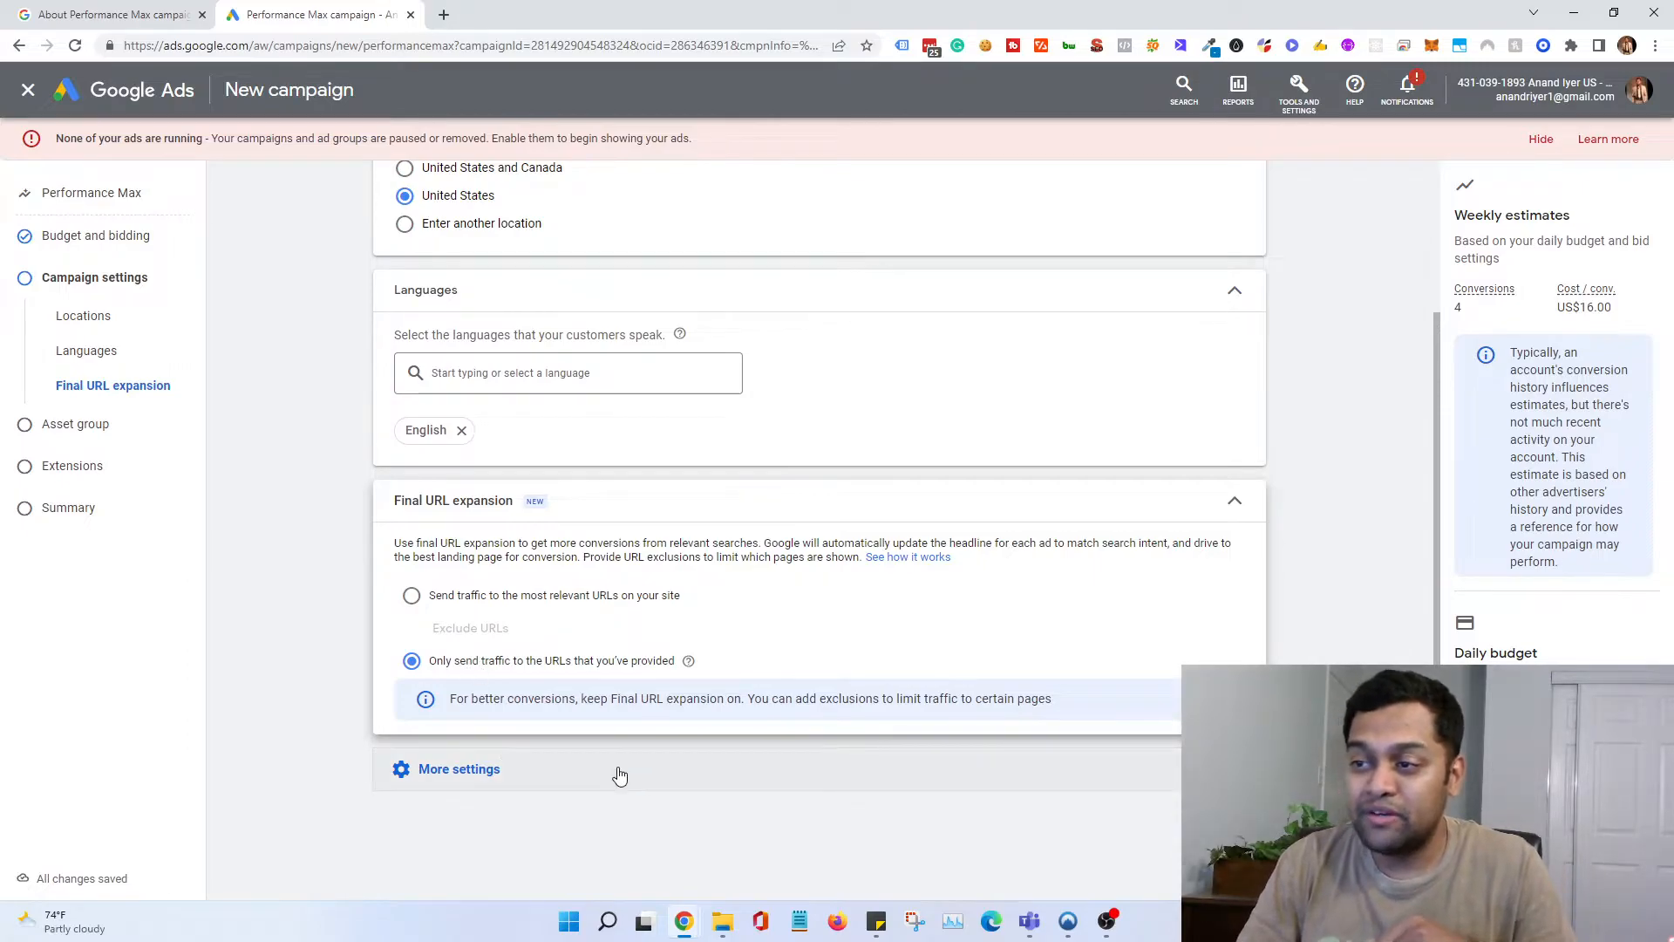
pyautogui.click(511, 783)
pyautogui.scroll(-2, 750, 628)
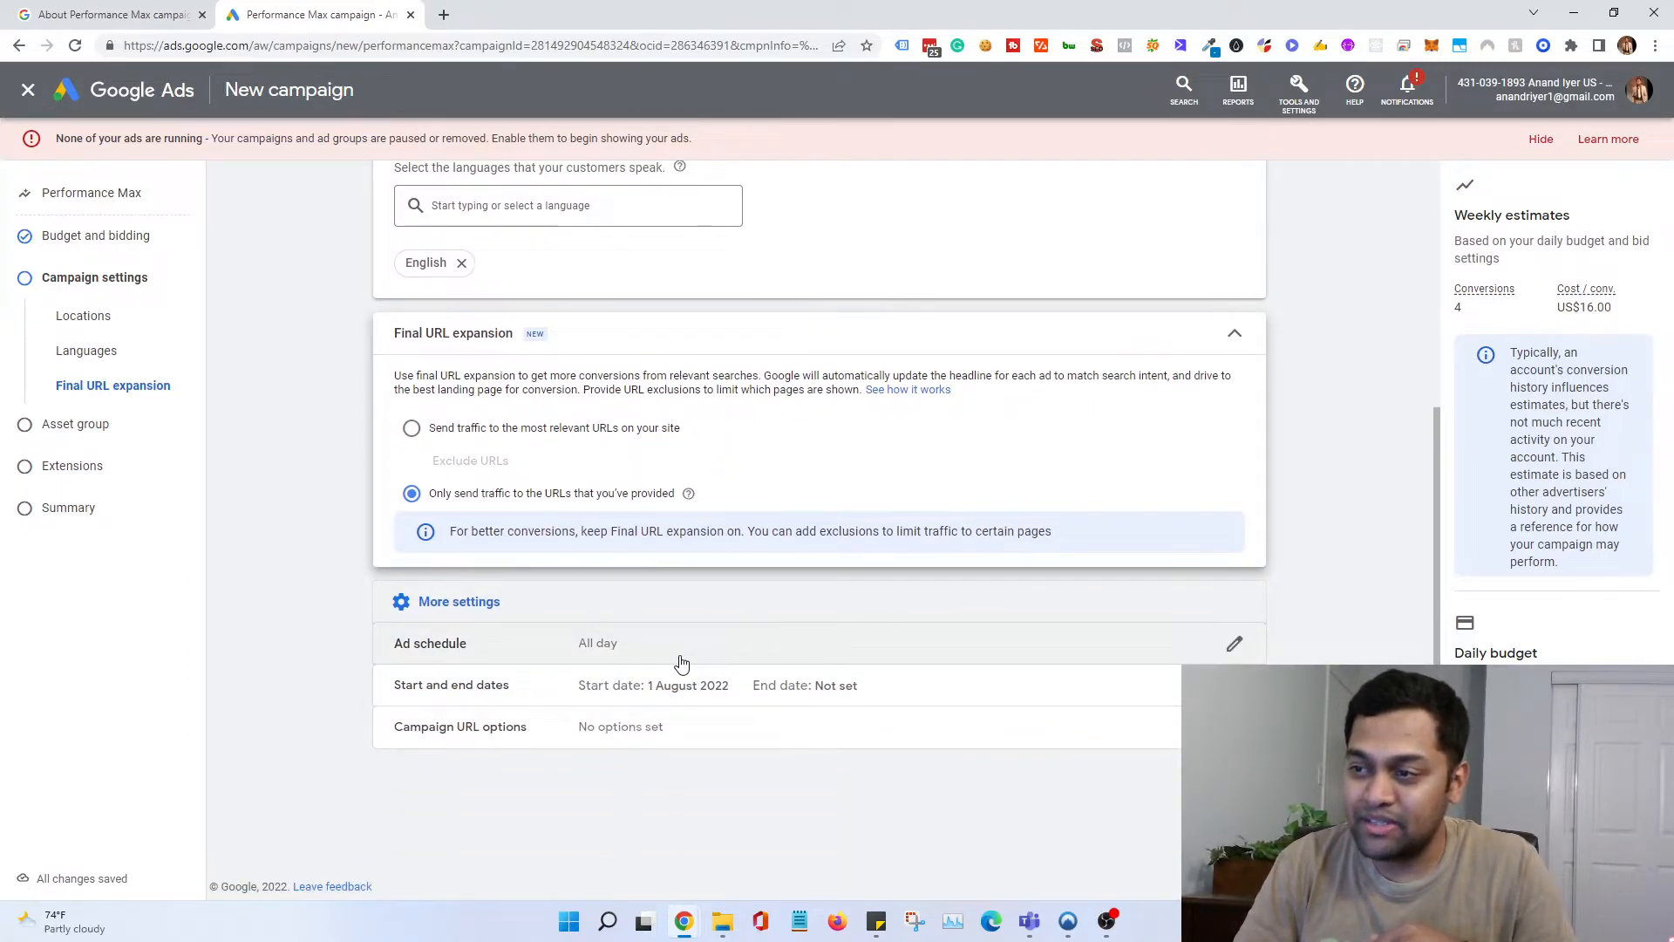
pyautogui.click(1237, 782)
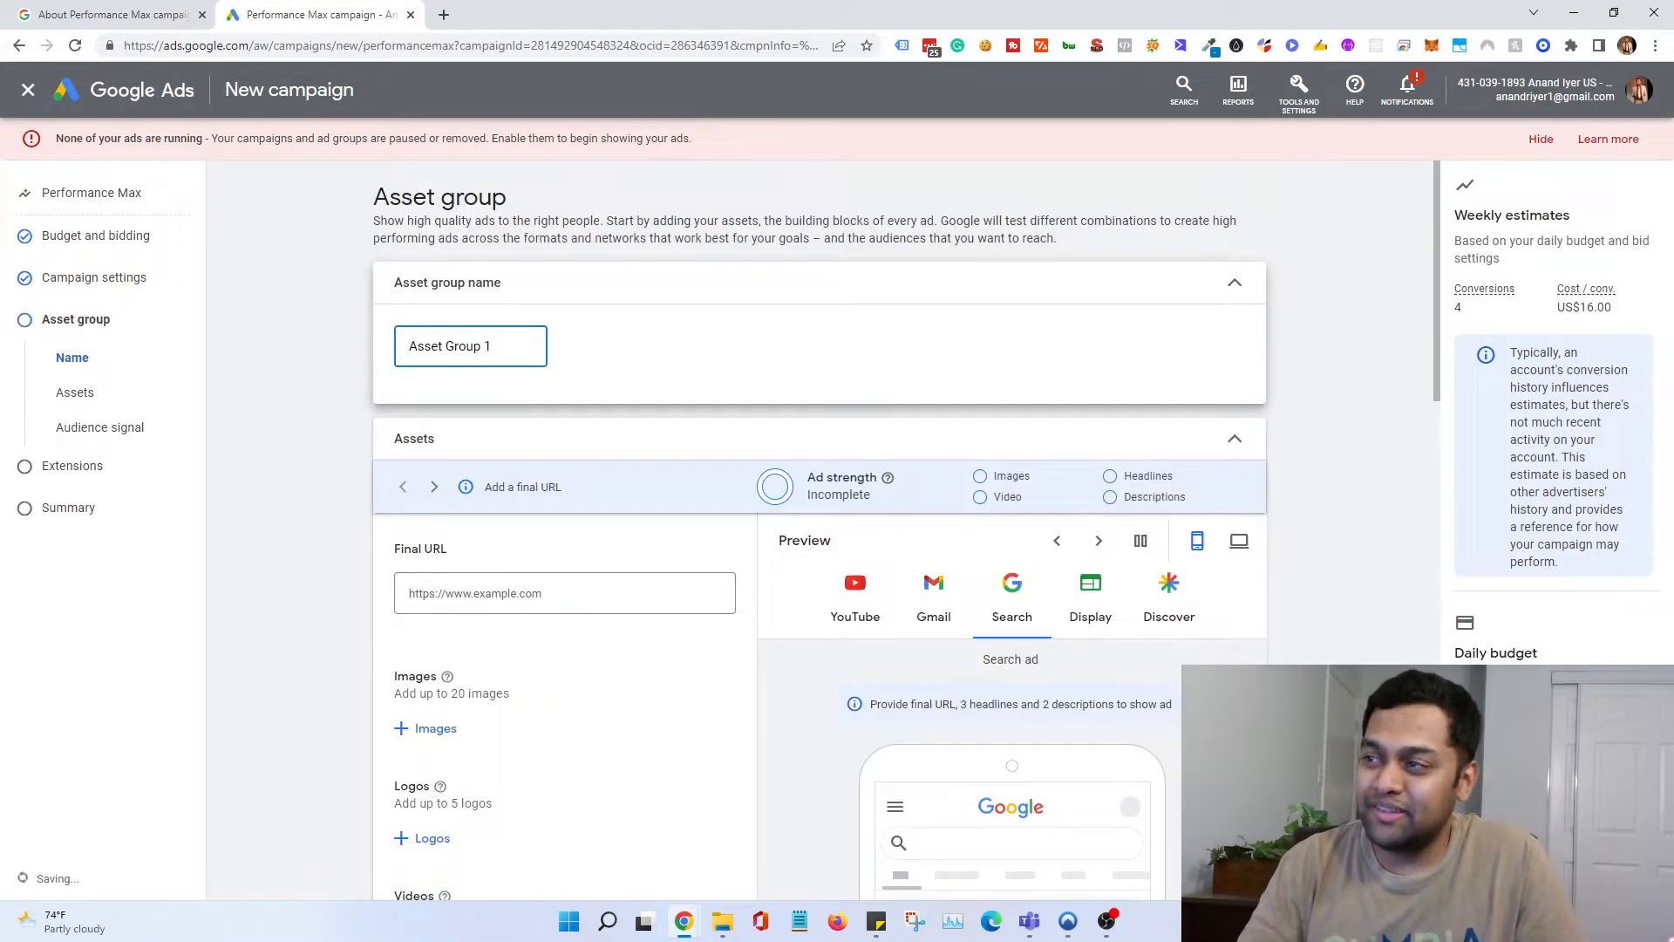
# Step: Enter the advertiser's website address as the final URL of Asset Group 1
pyautogui.scroll(-2, 1236, 782)
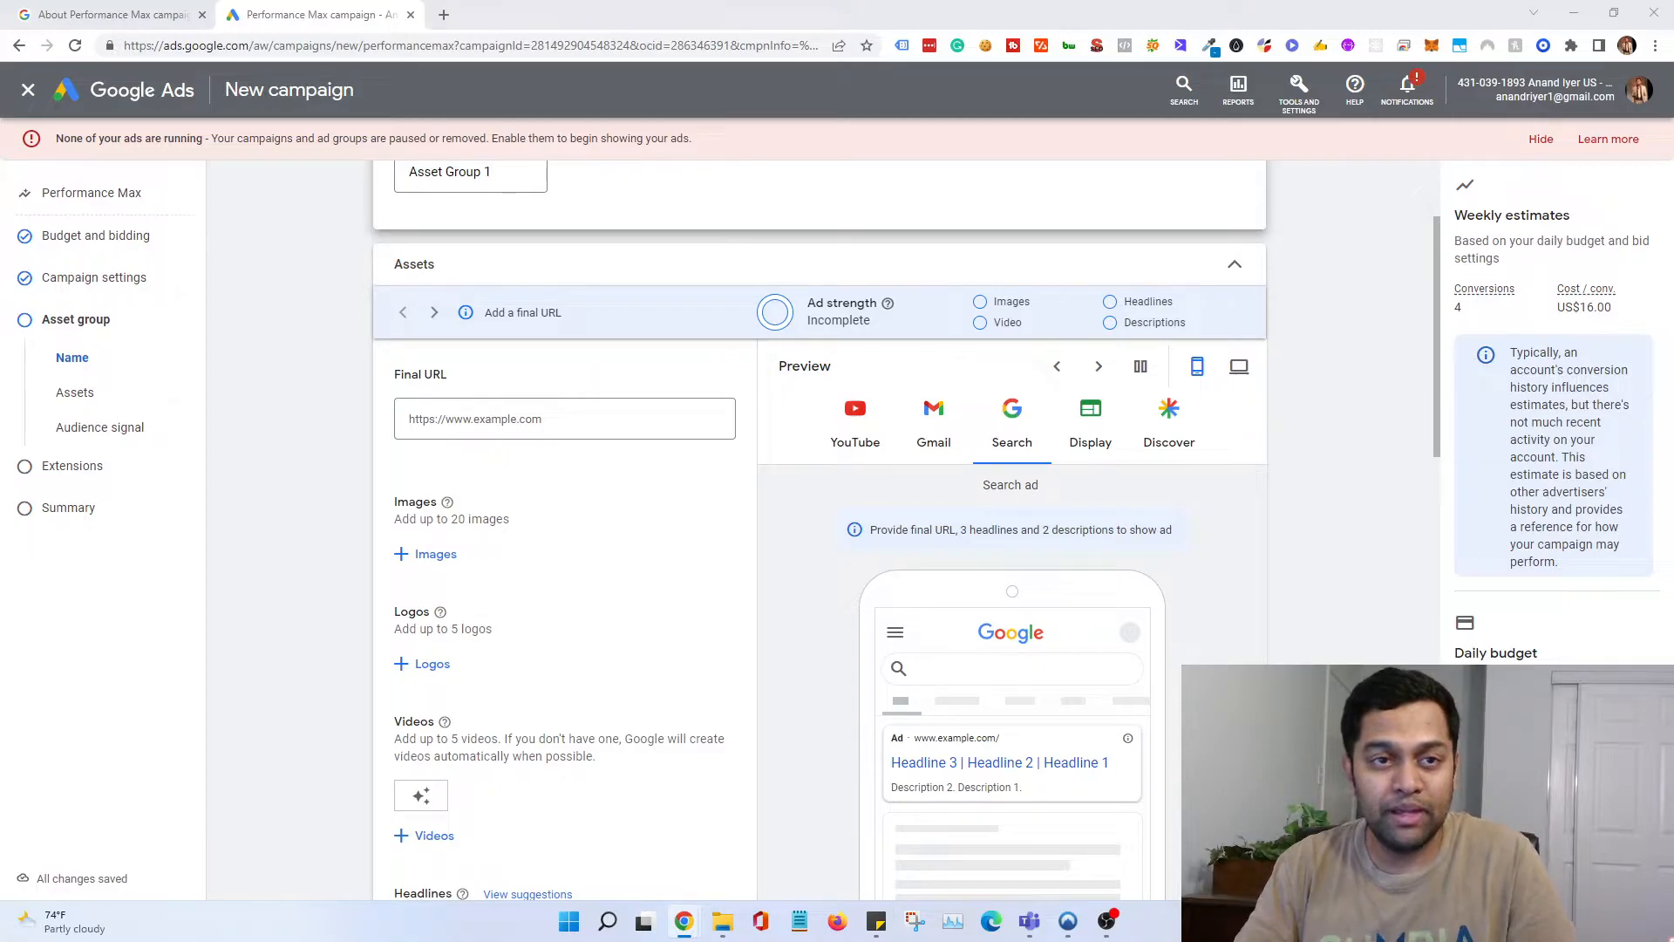
pyautogui.click(580, 418)
pyautogui.write('https://anandriyer.com/')
pyautogui.click(662, 478)
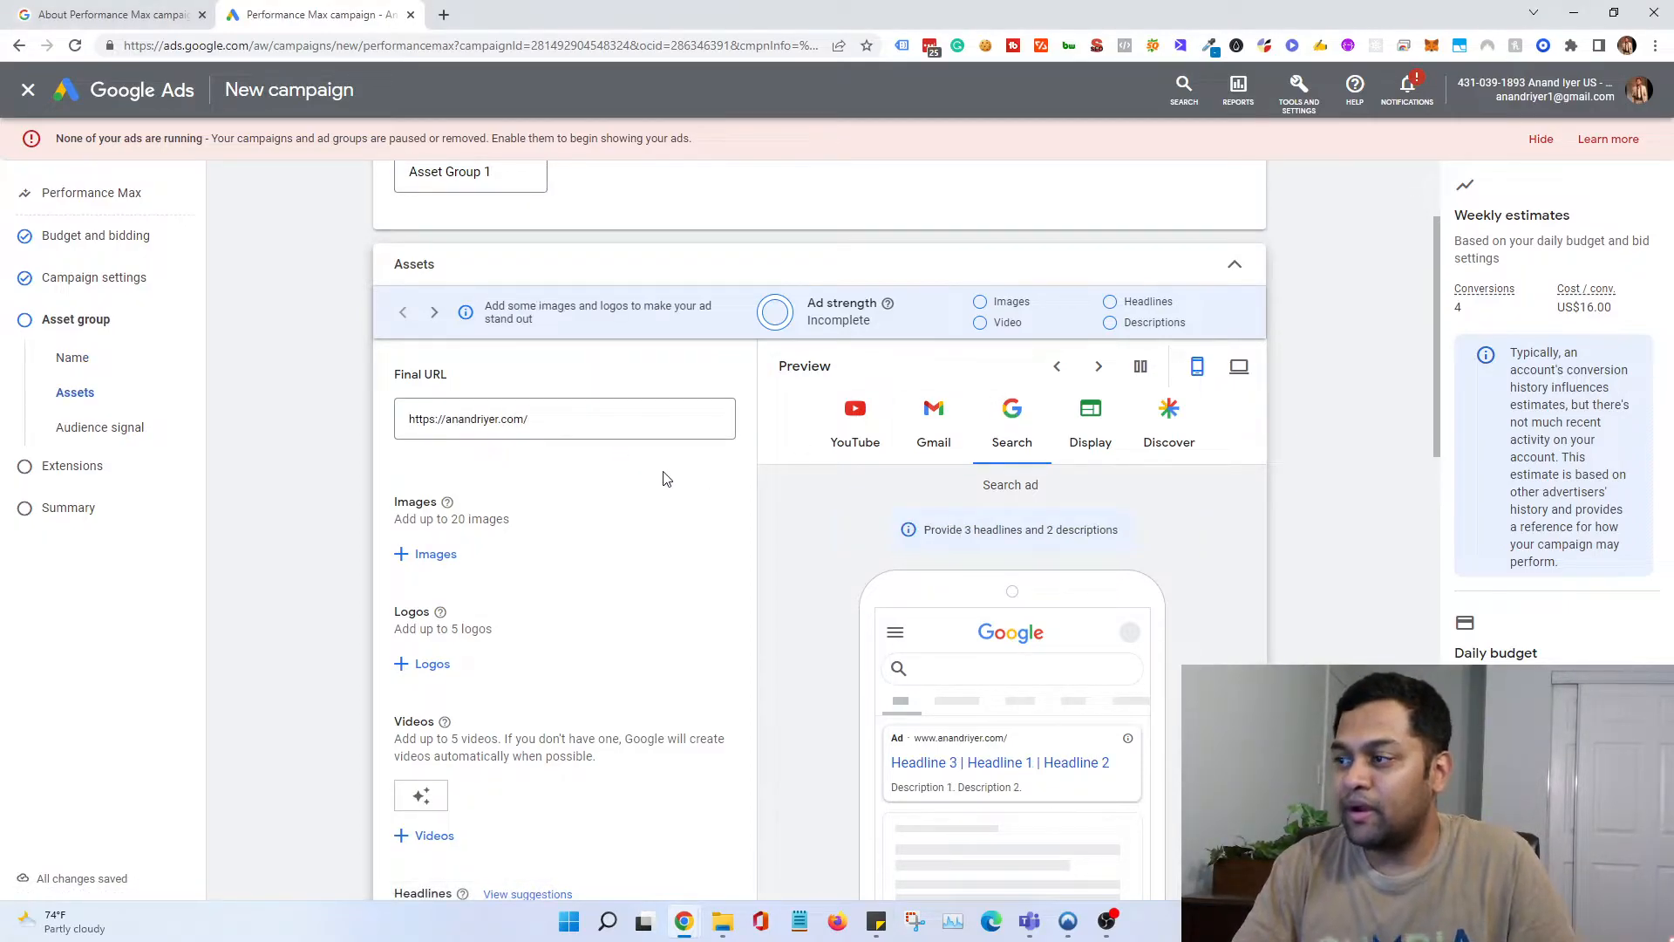
# Step: Add the image Google Smart Display Ad Campaign.jpg from the asset library to the asset group
pyautogui.scroll(-2, 557, 493)
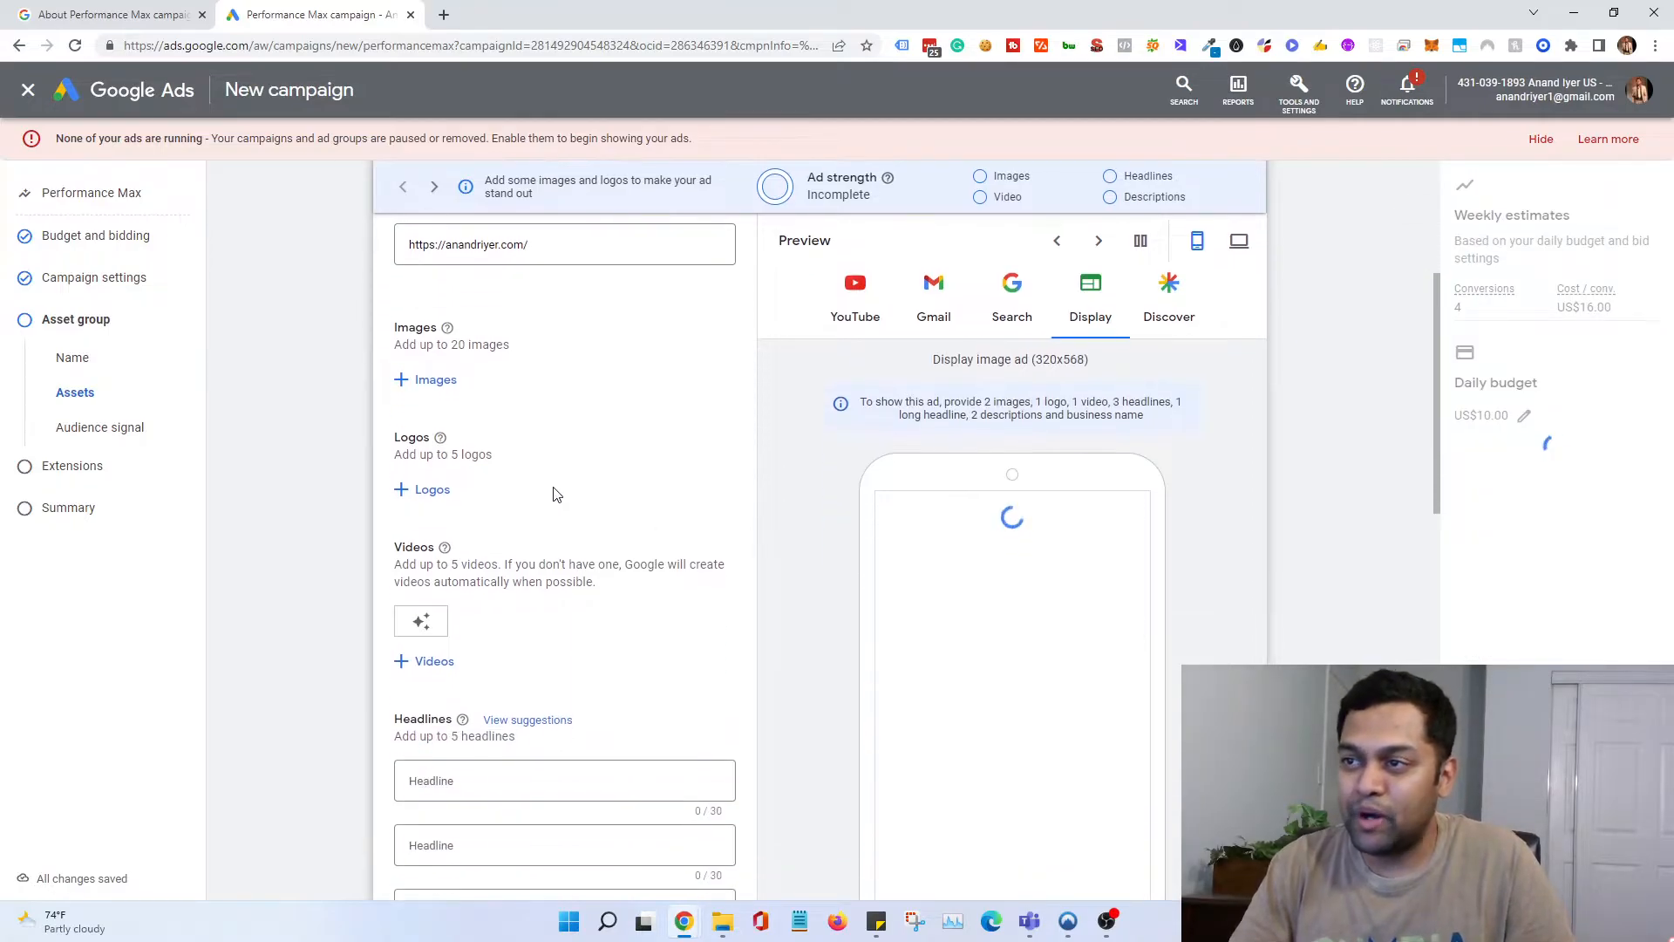
pyautogui.click(433, 379)
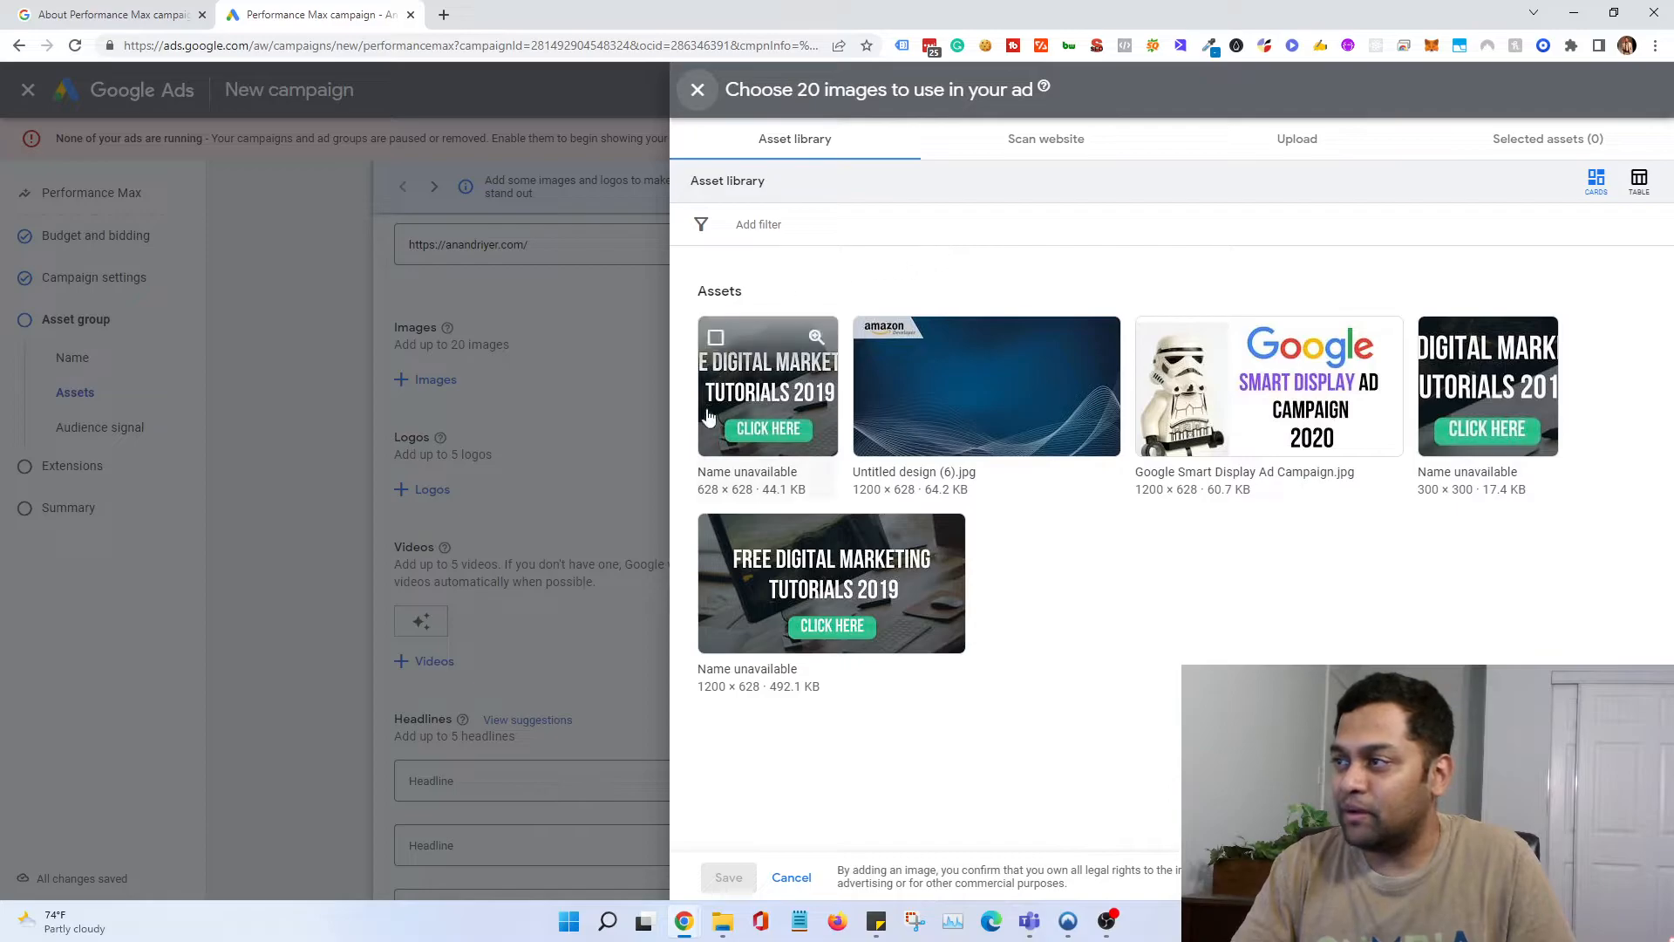
pyautogui.click(1229, 390)
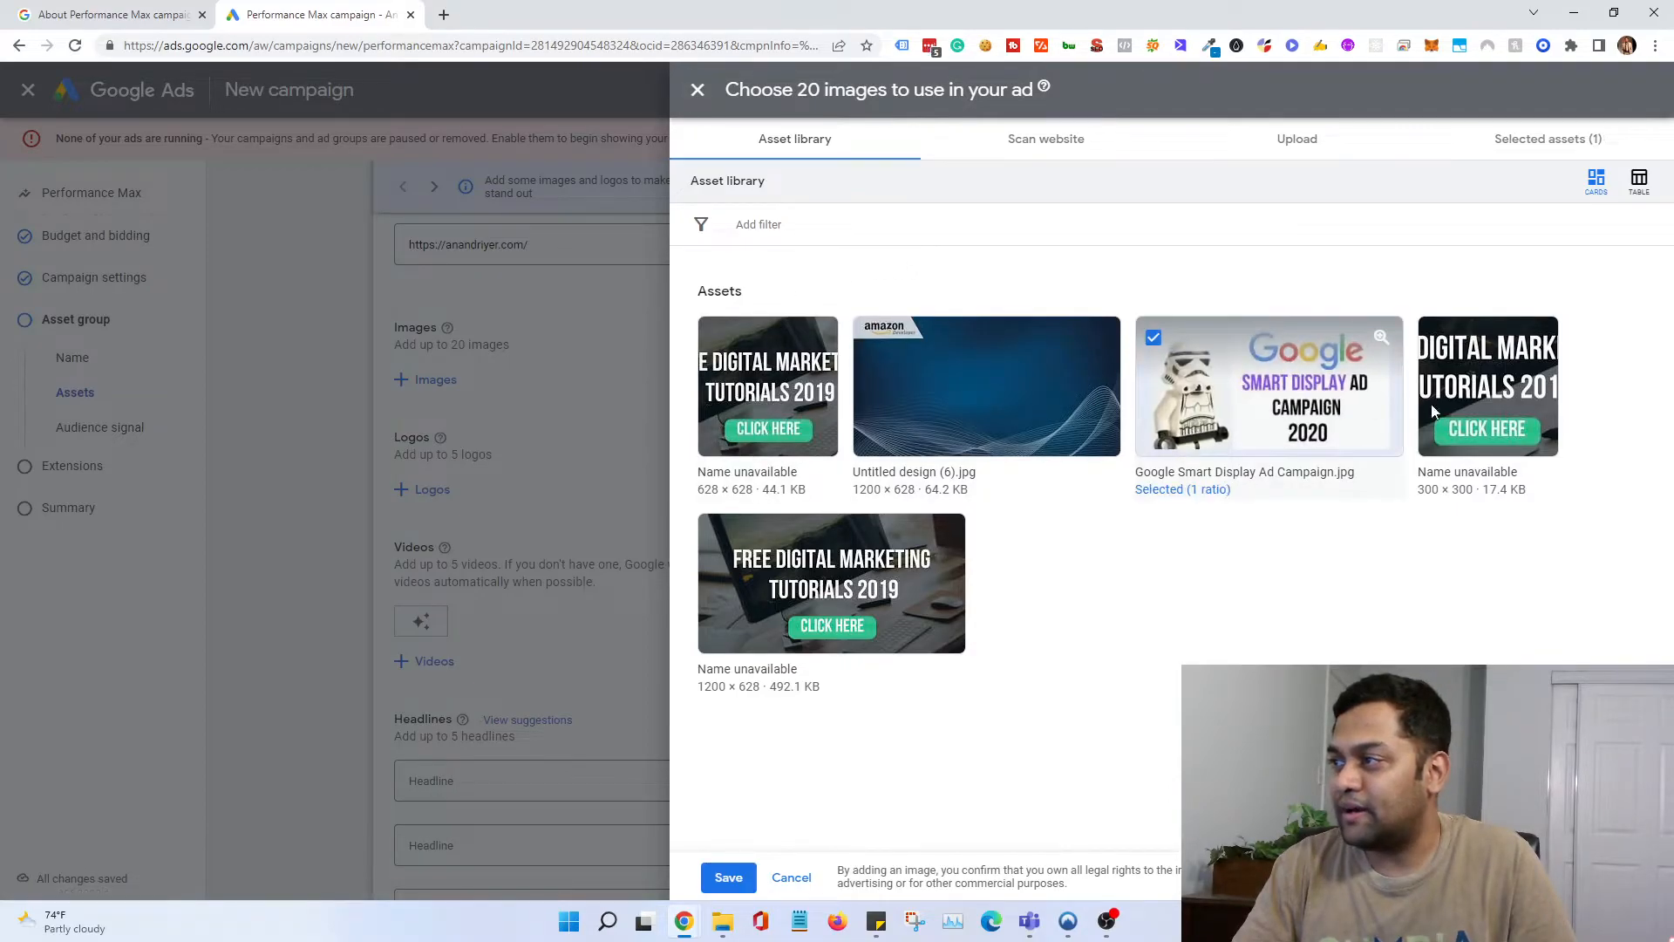
pyautogui.click(730, 878)
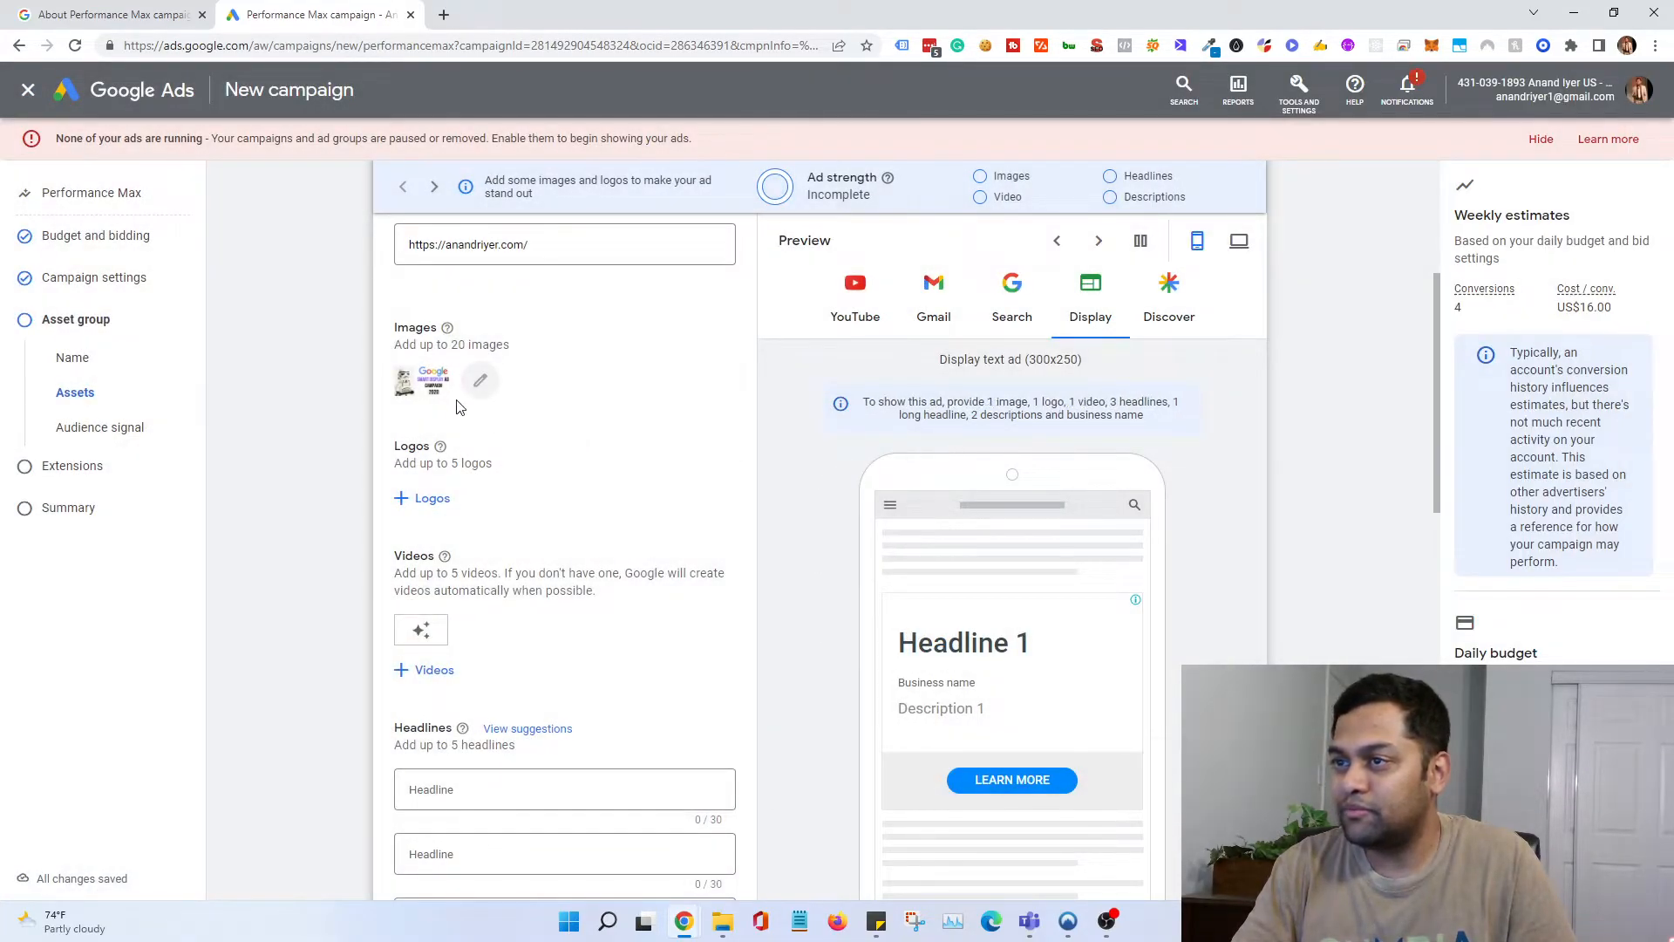
# Step: Add the three FREE DIGITAL MARKETING TUTORIALS 2019 images from the asset library to the asset group's images
pyautogui.click(487, 382)
pyautogui.click(764, 377)
pyautogui.click(866, 573)
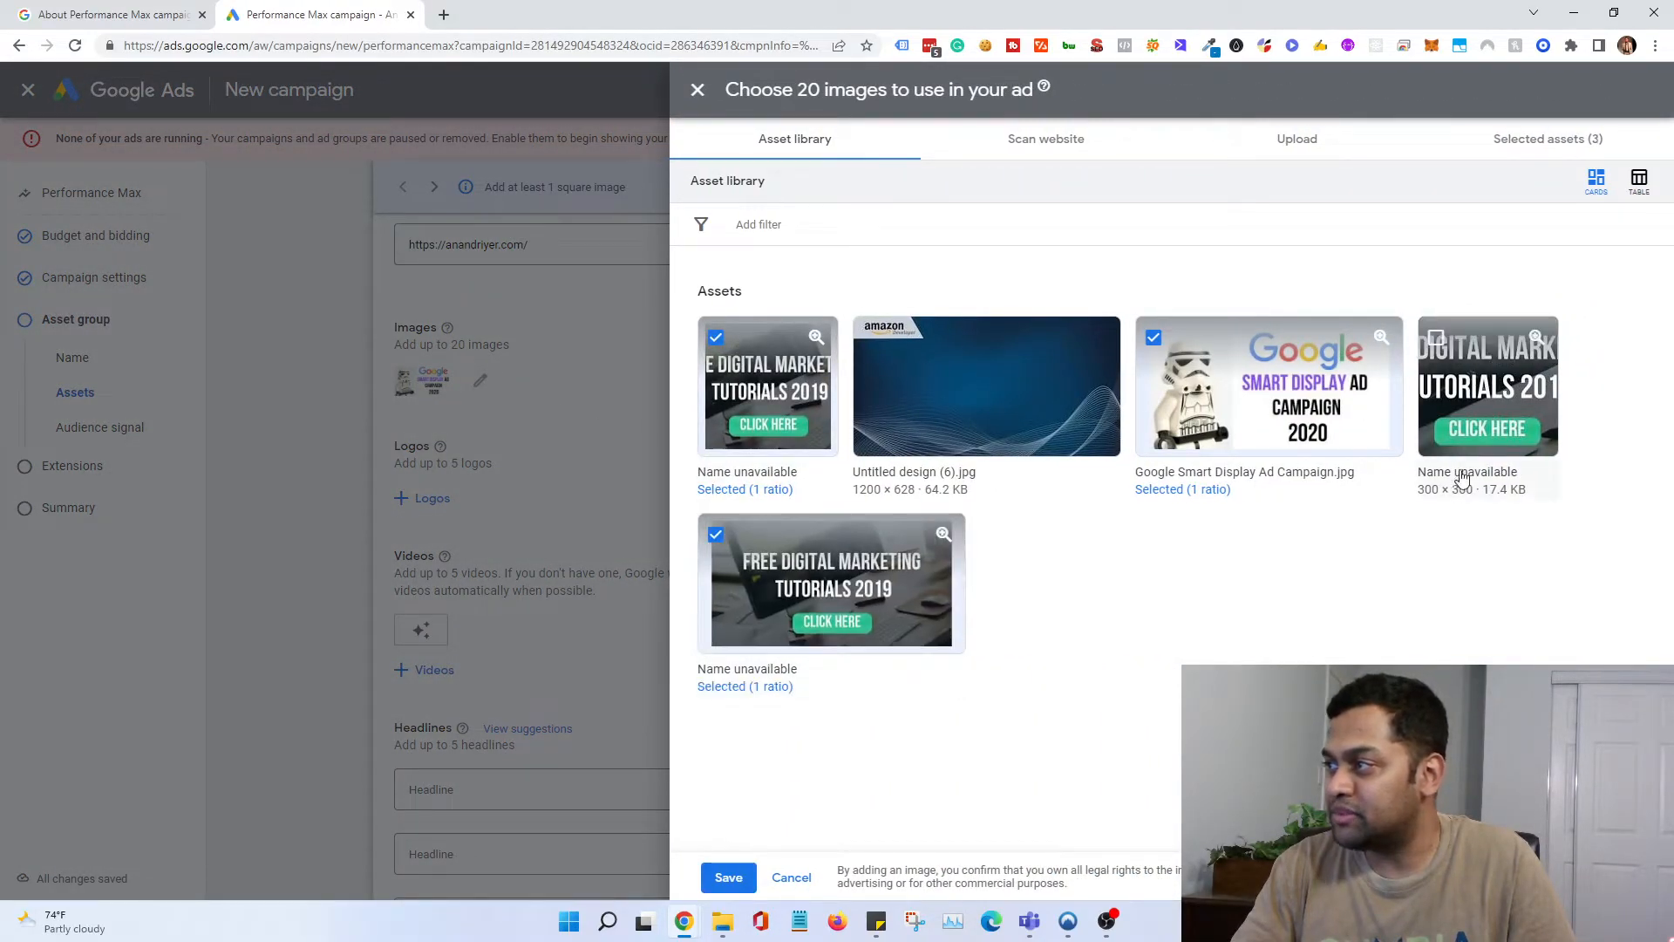
pyautogui.click(1496, 370)
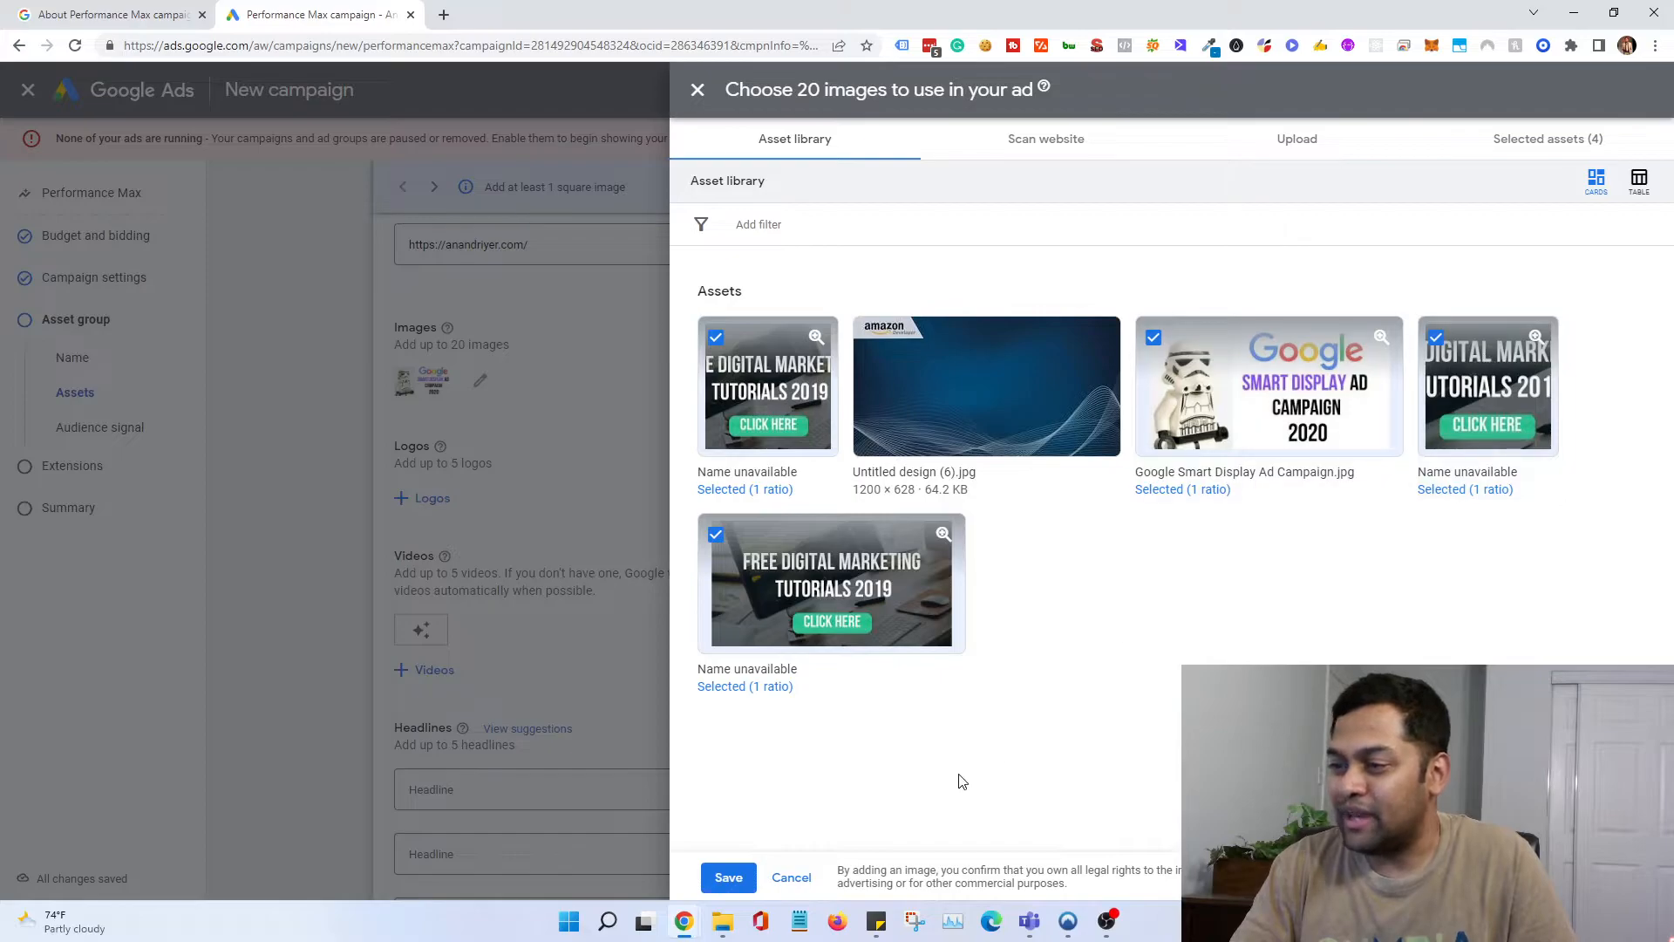
pyautogui.click(733, 877)
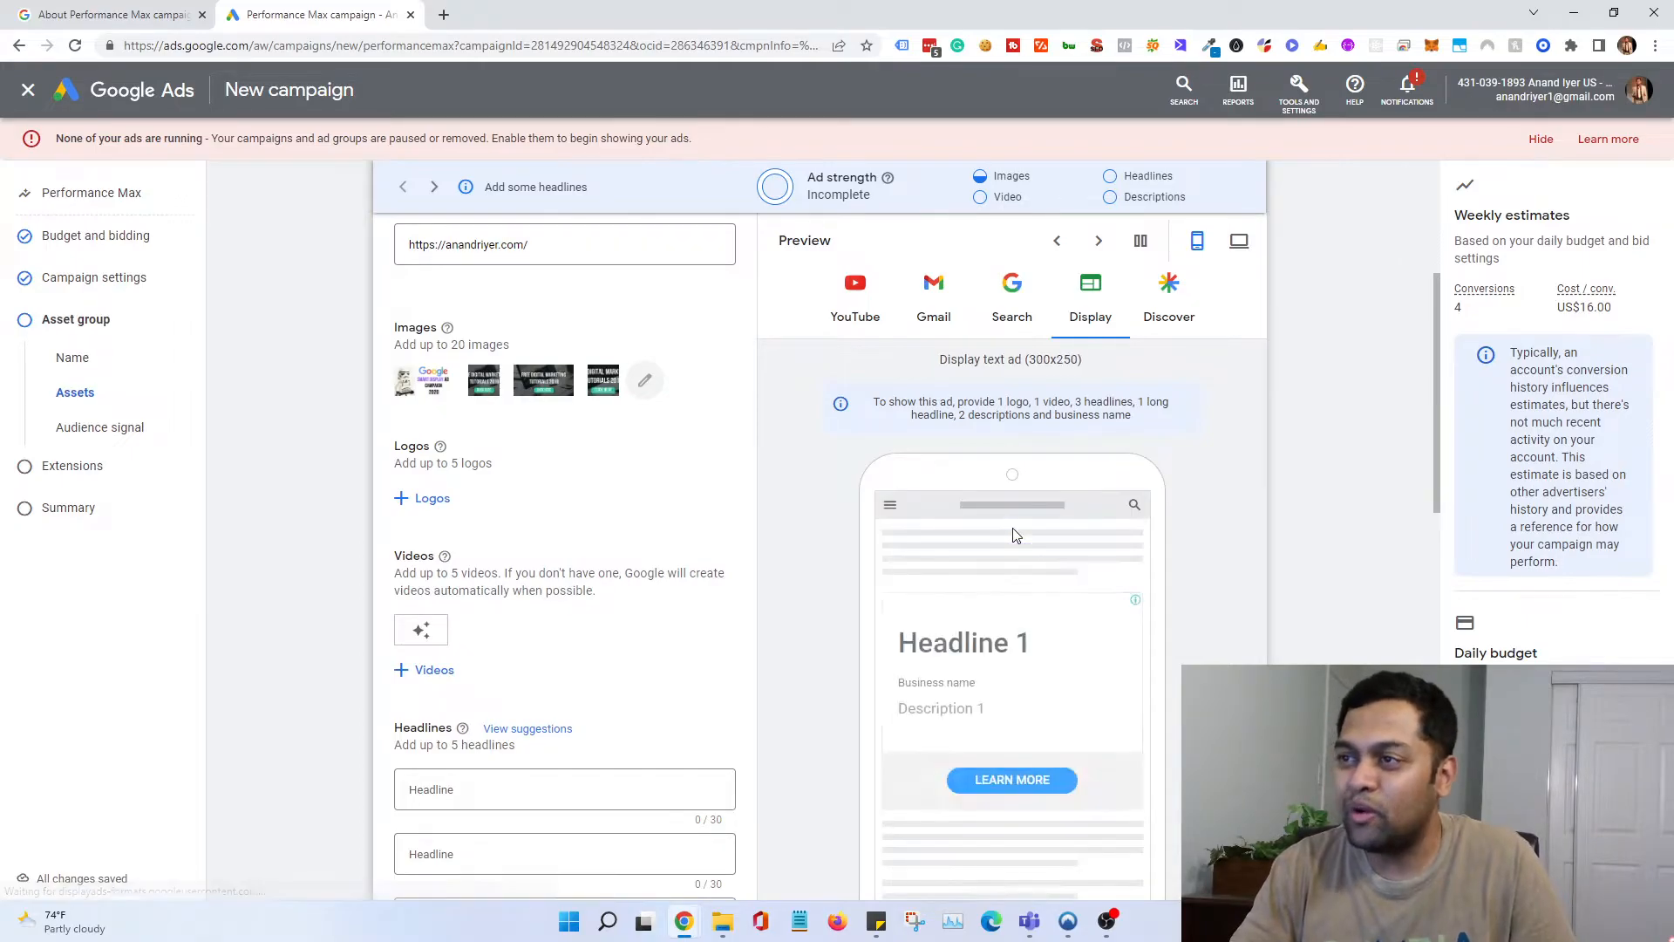
# Step: Check the website scan for logos, and add the 300 × 300 tutorials image and the two square ones without CLICK HERE from the asset library
pyautogui.click(425, 498)
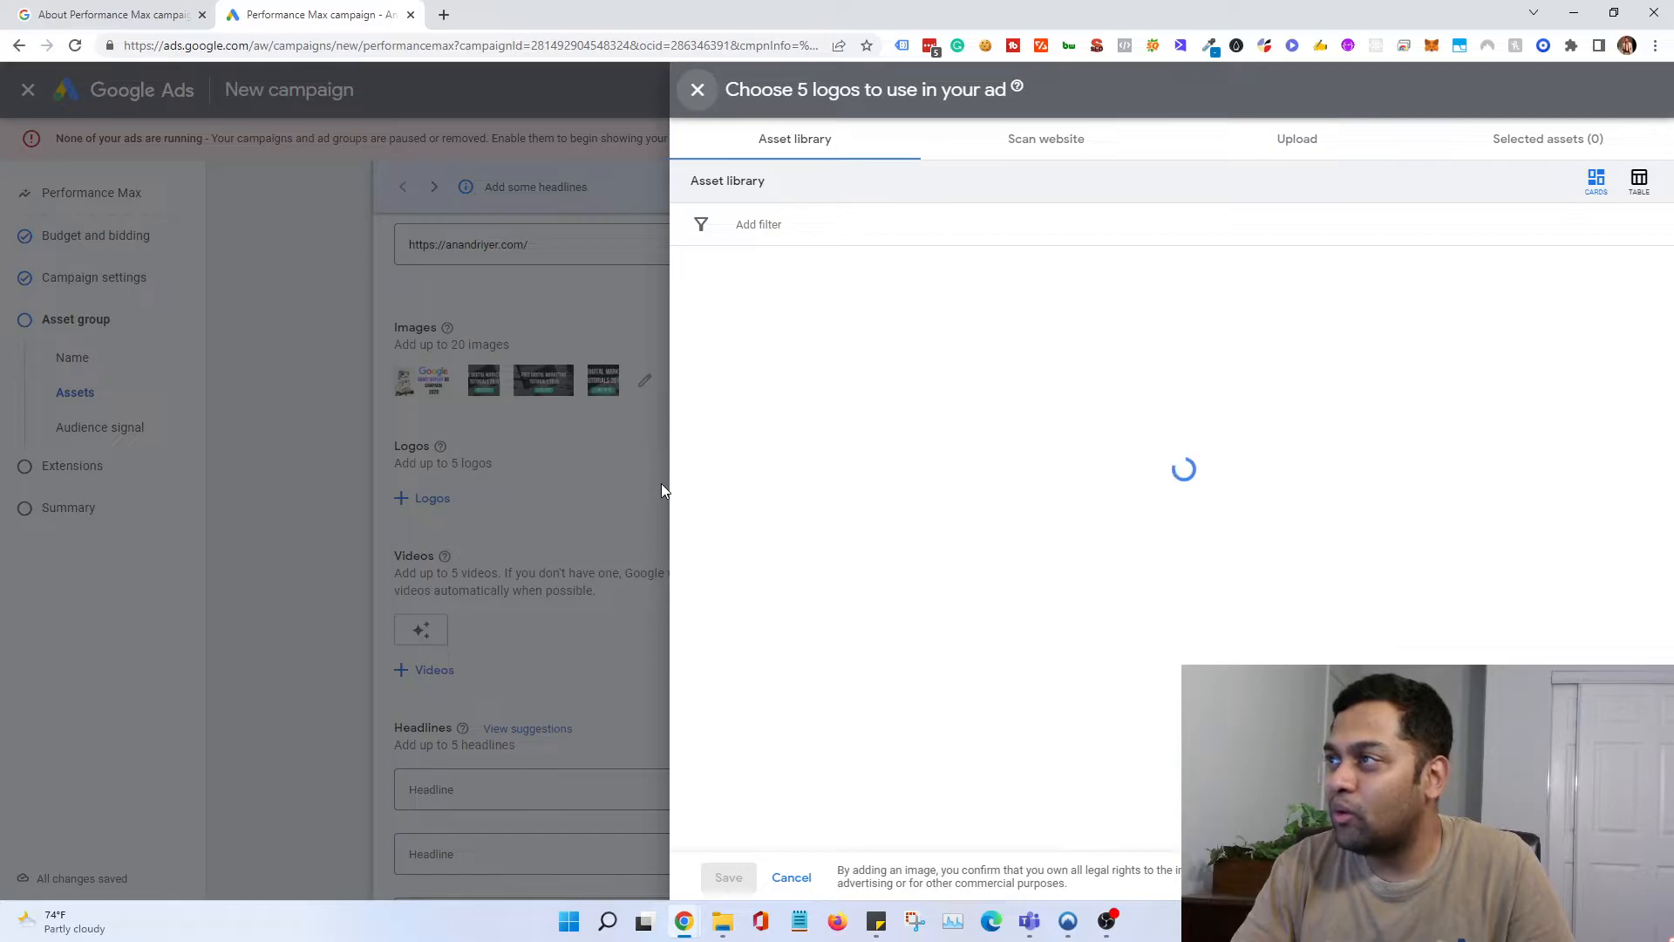
pyautogui.click(1046, 131)
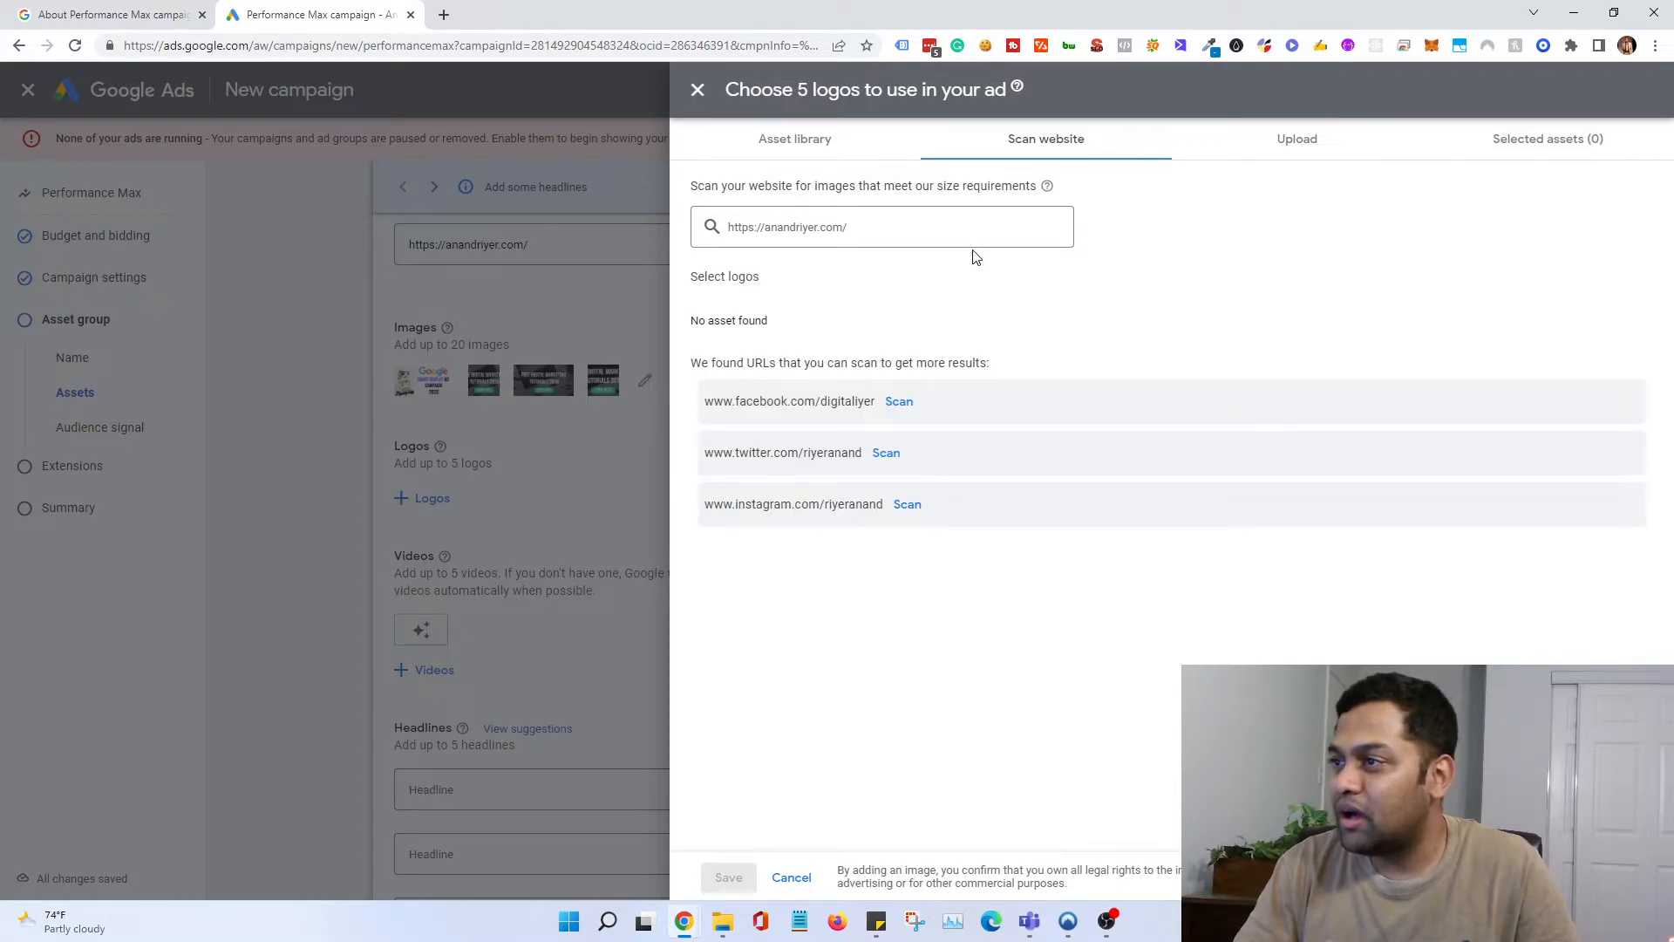
pyautogui.click(795, 138)
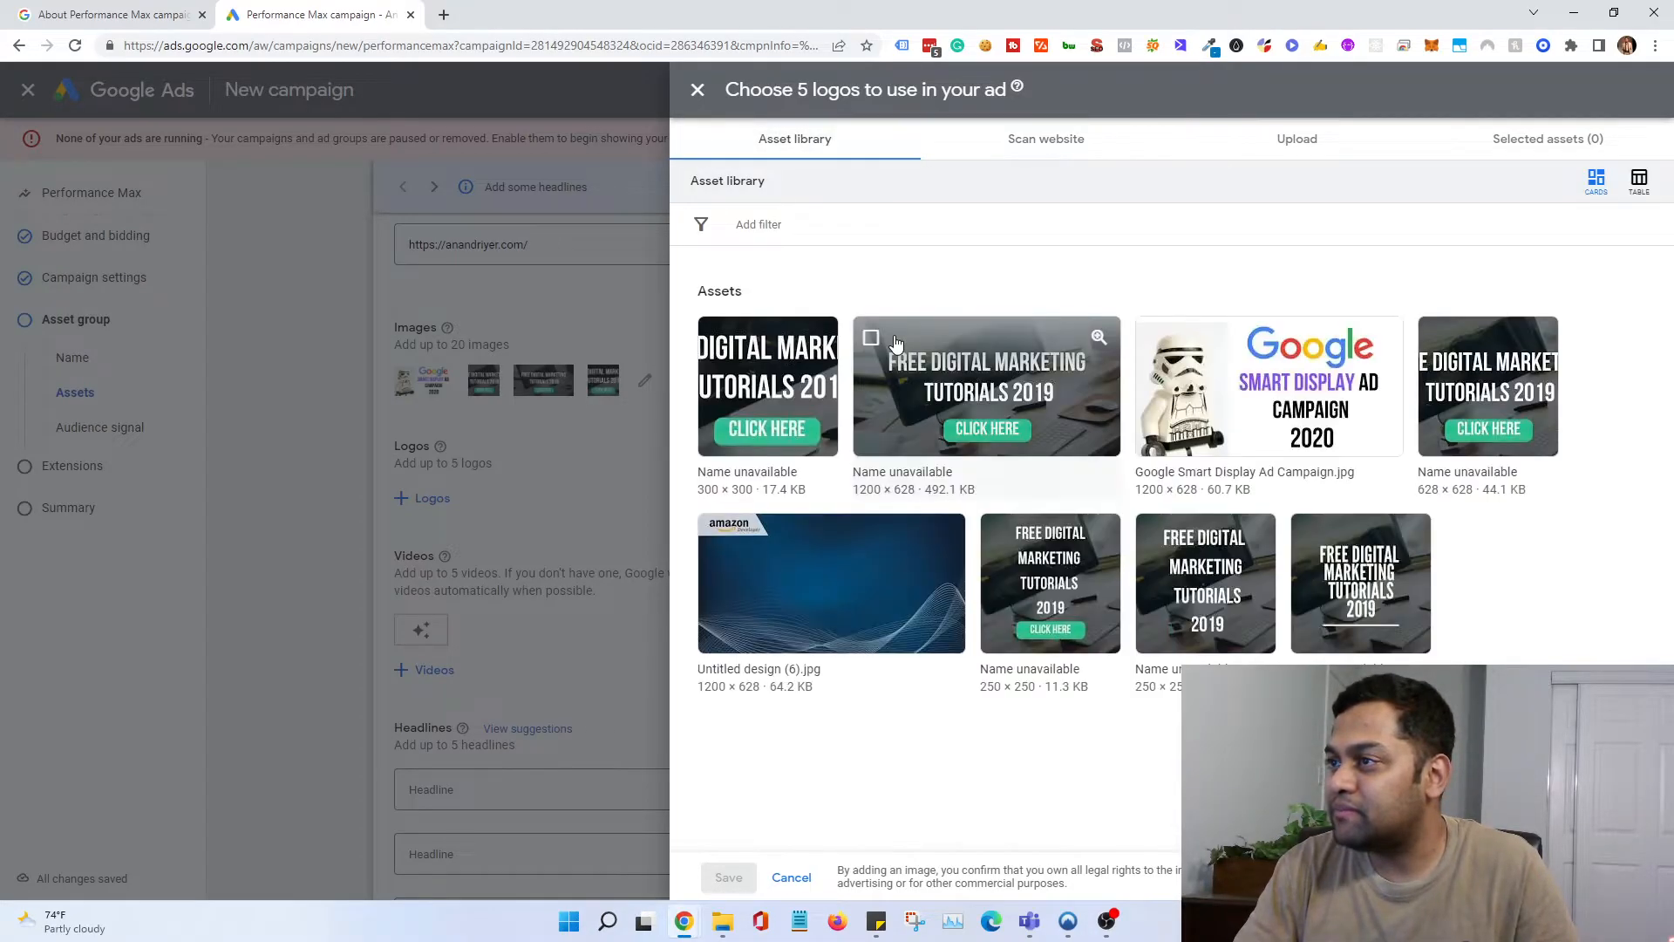
pyautogui.click(757, 384)
pyautogui.click(1265, 577)
pyautogui.click(1343, 563)
pyautogui.click(729, 878)
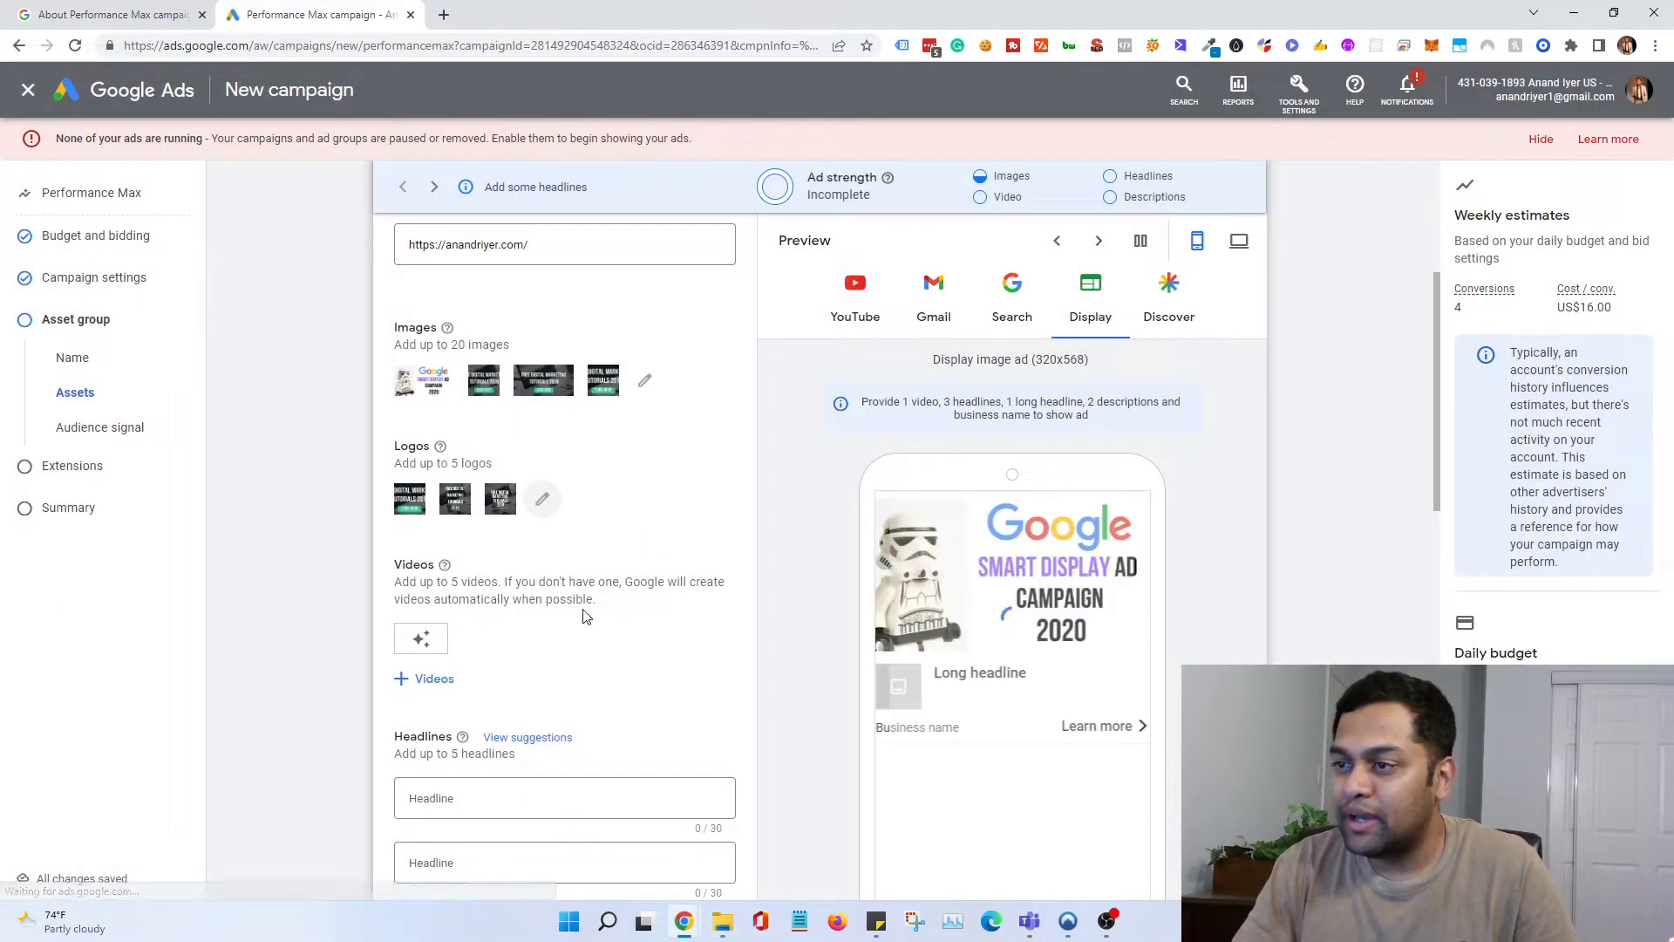
# Step: Add the Google Ads Tutorial 2020 and Facebook Lead Ads Tutorial videos from the asset library to the asset group
pyautogui.click(441, 679)
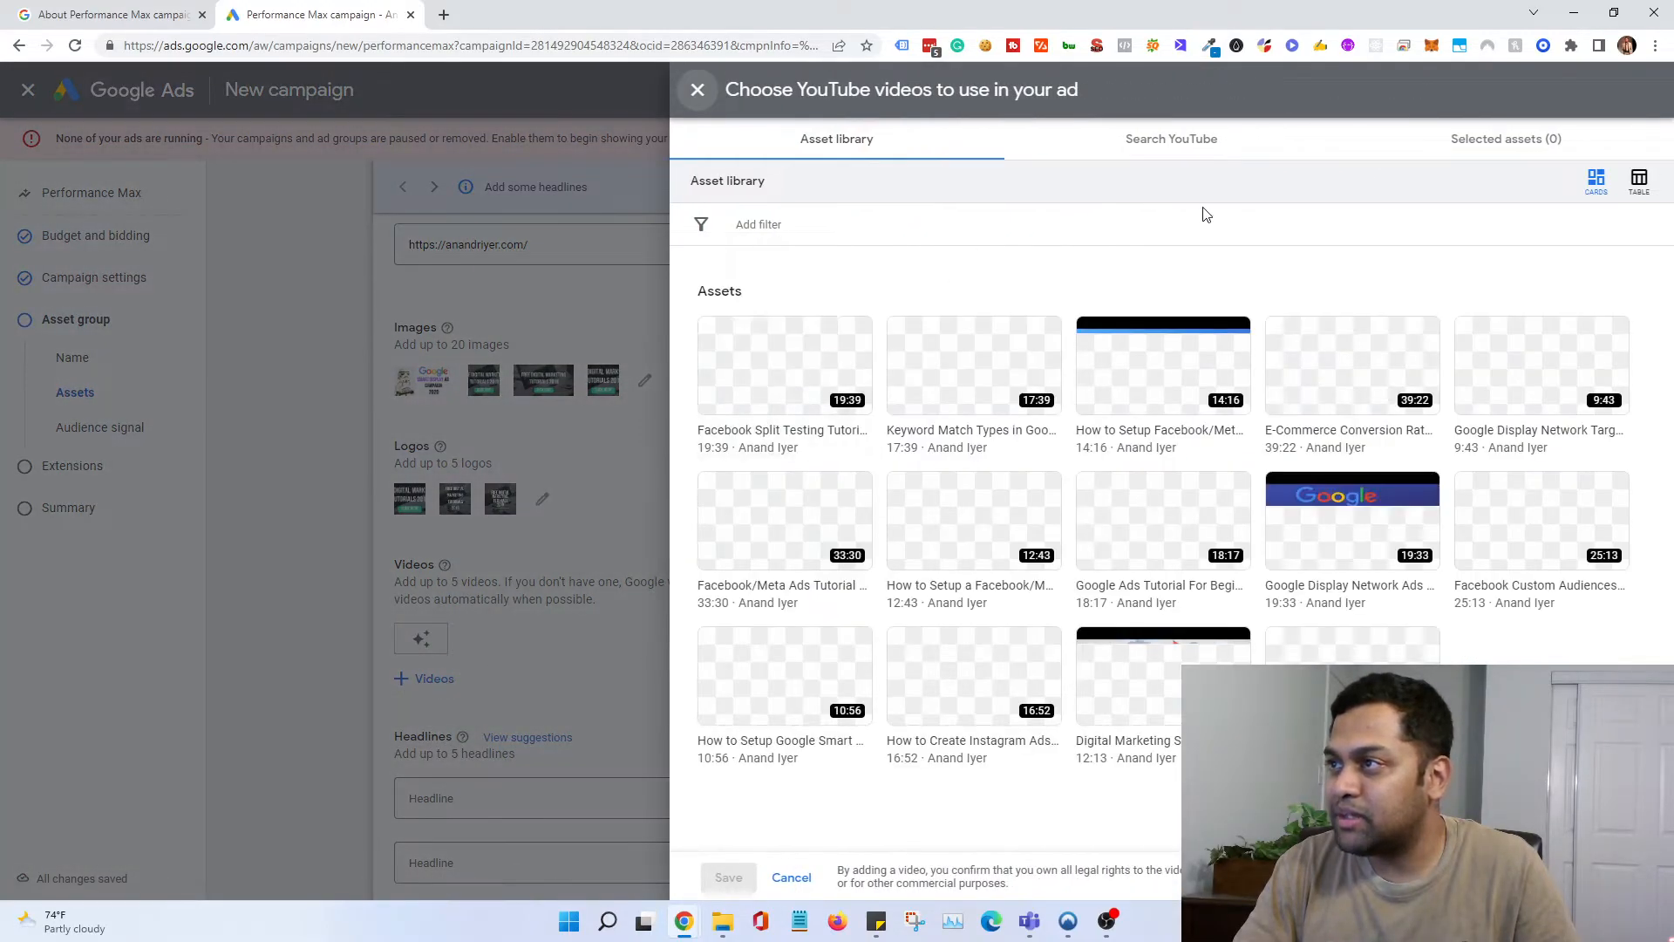
pyautogui.moveTo(1358, 351)
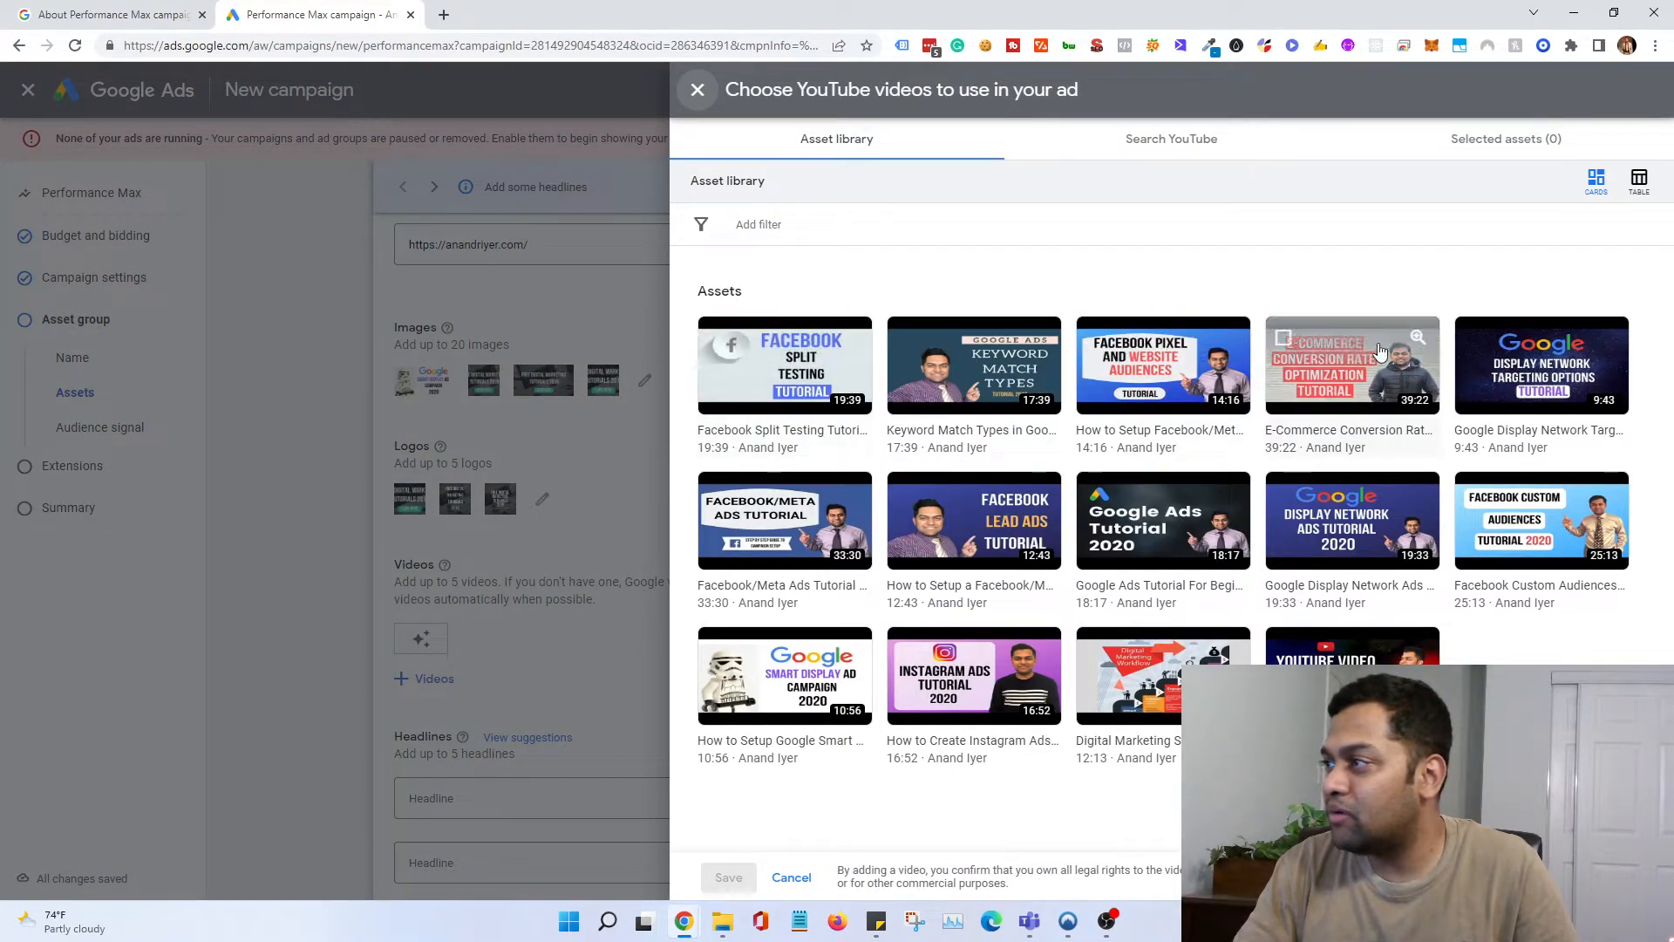
pyautogui.moveTo(1411, 582)
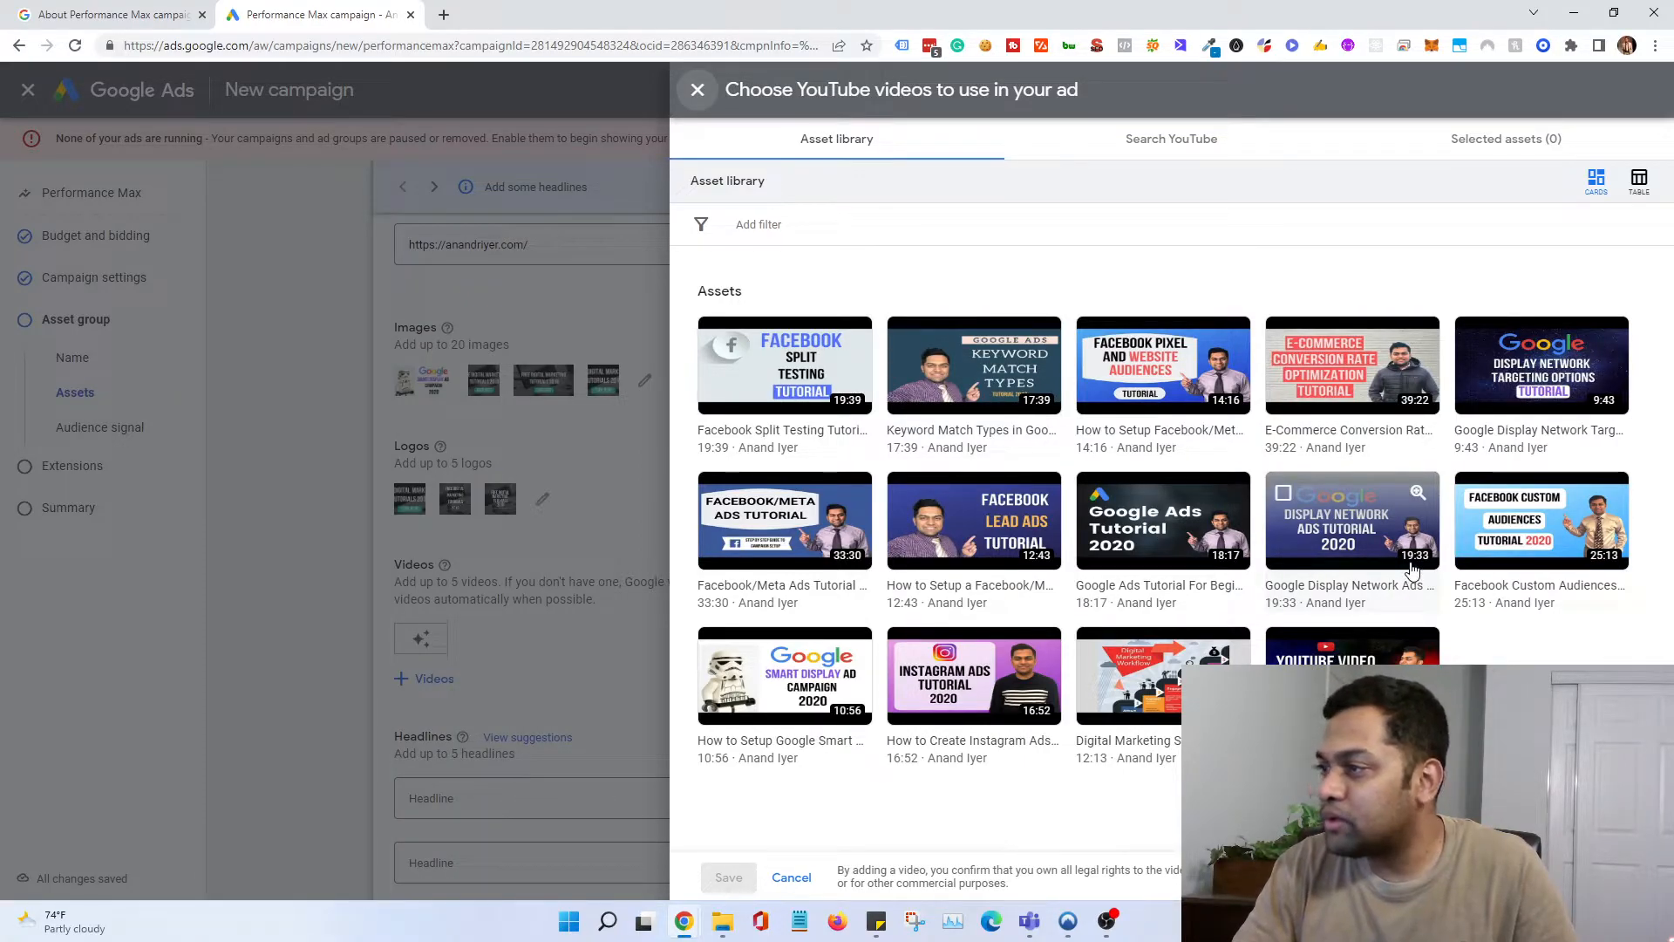
pyautogui.click(1095, 493)
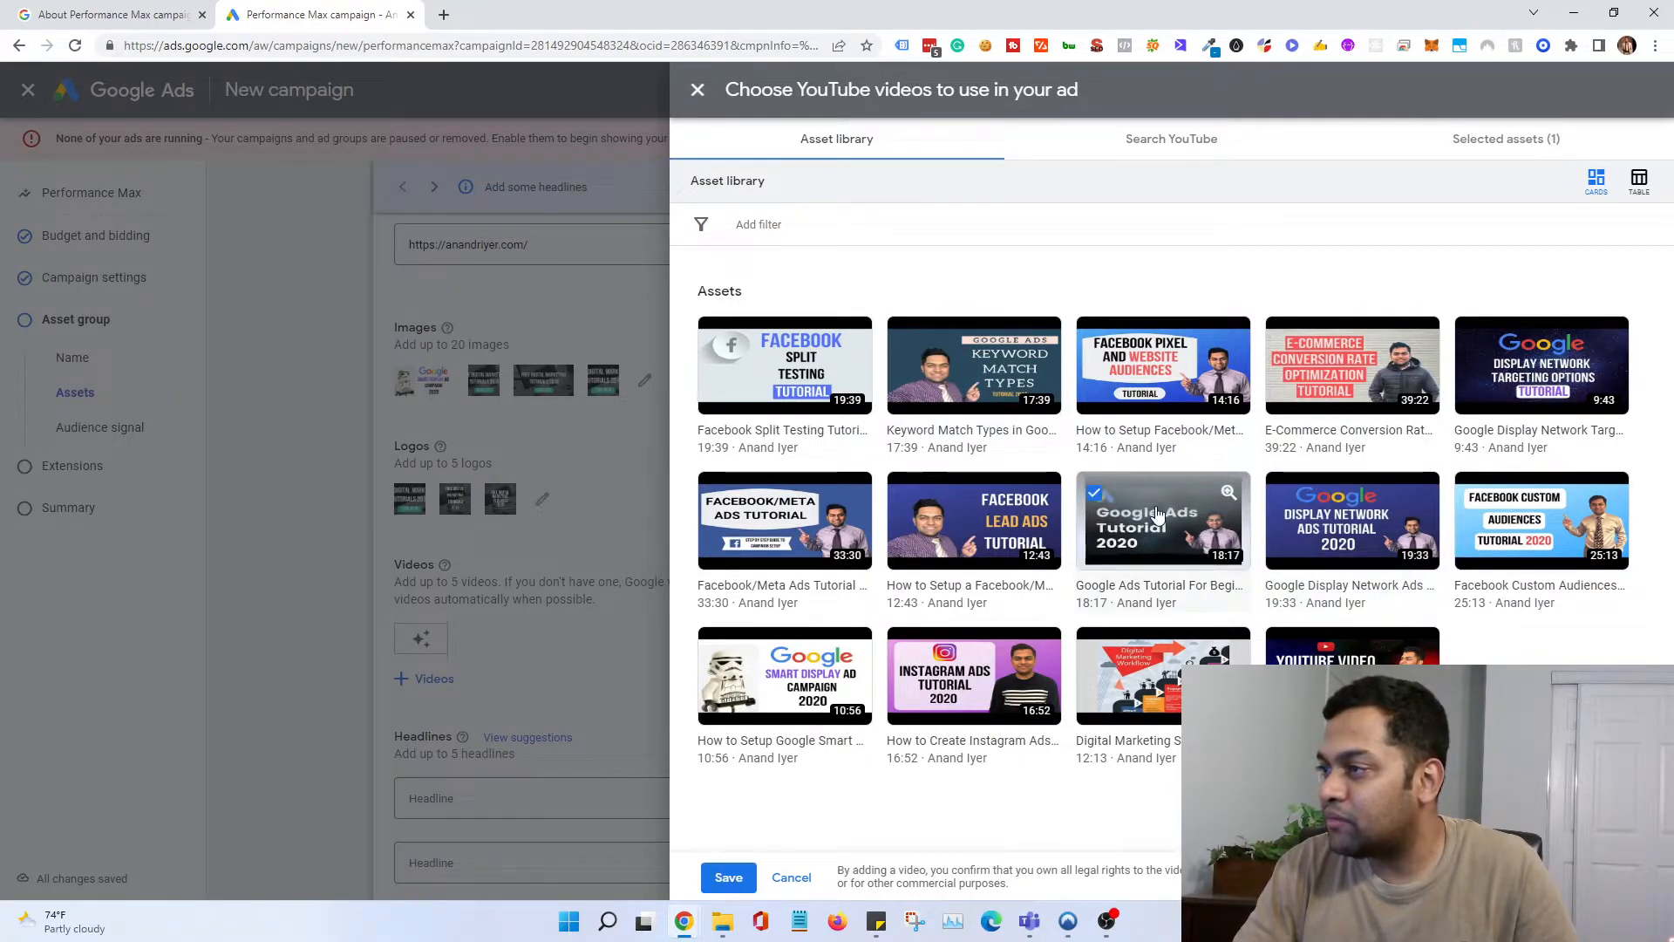
pyautogui.click(965, 527)
pyautogui.click(729, 877)
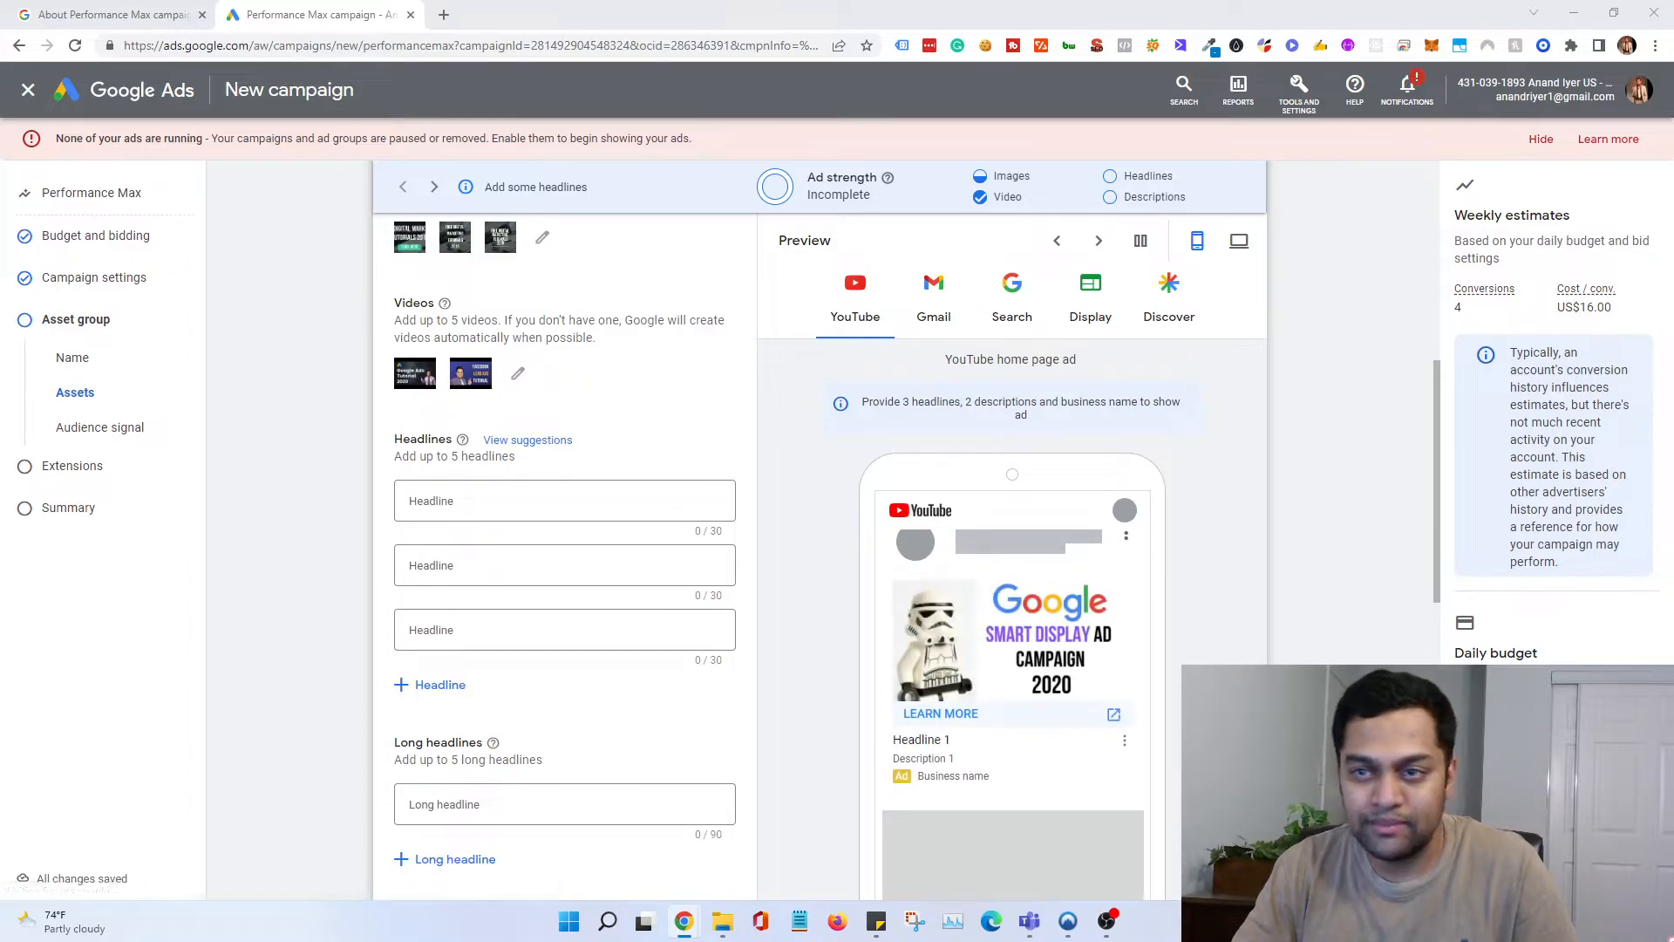
# Step: Enter "Get b2b marketing tips" and "Get 7 b2b marketing strategies" as the first two headlines
pyautogui.click(510, 510)
pyautogui.write('Get b2b marketing tips')
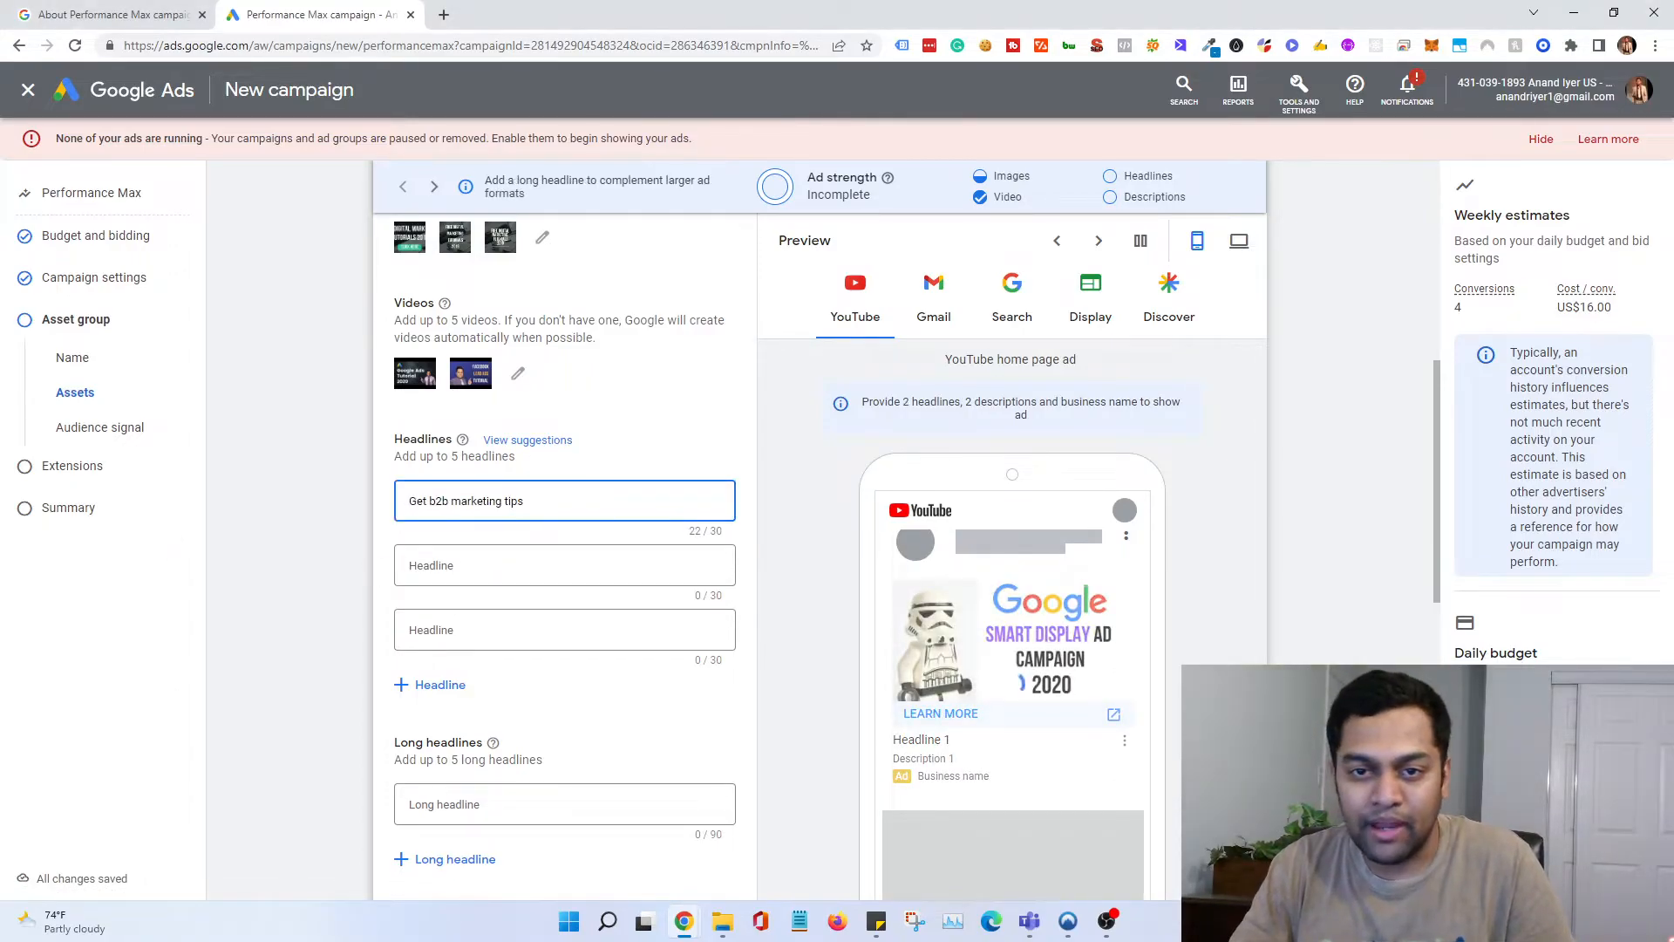
pyautogui.click(561, 572)
pyautogui.write('Get 7 b2b marketing strategies')
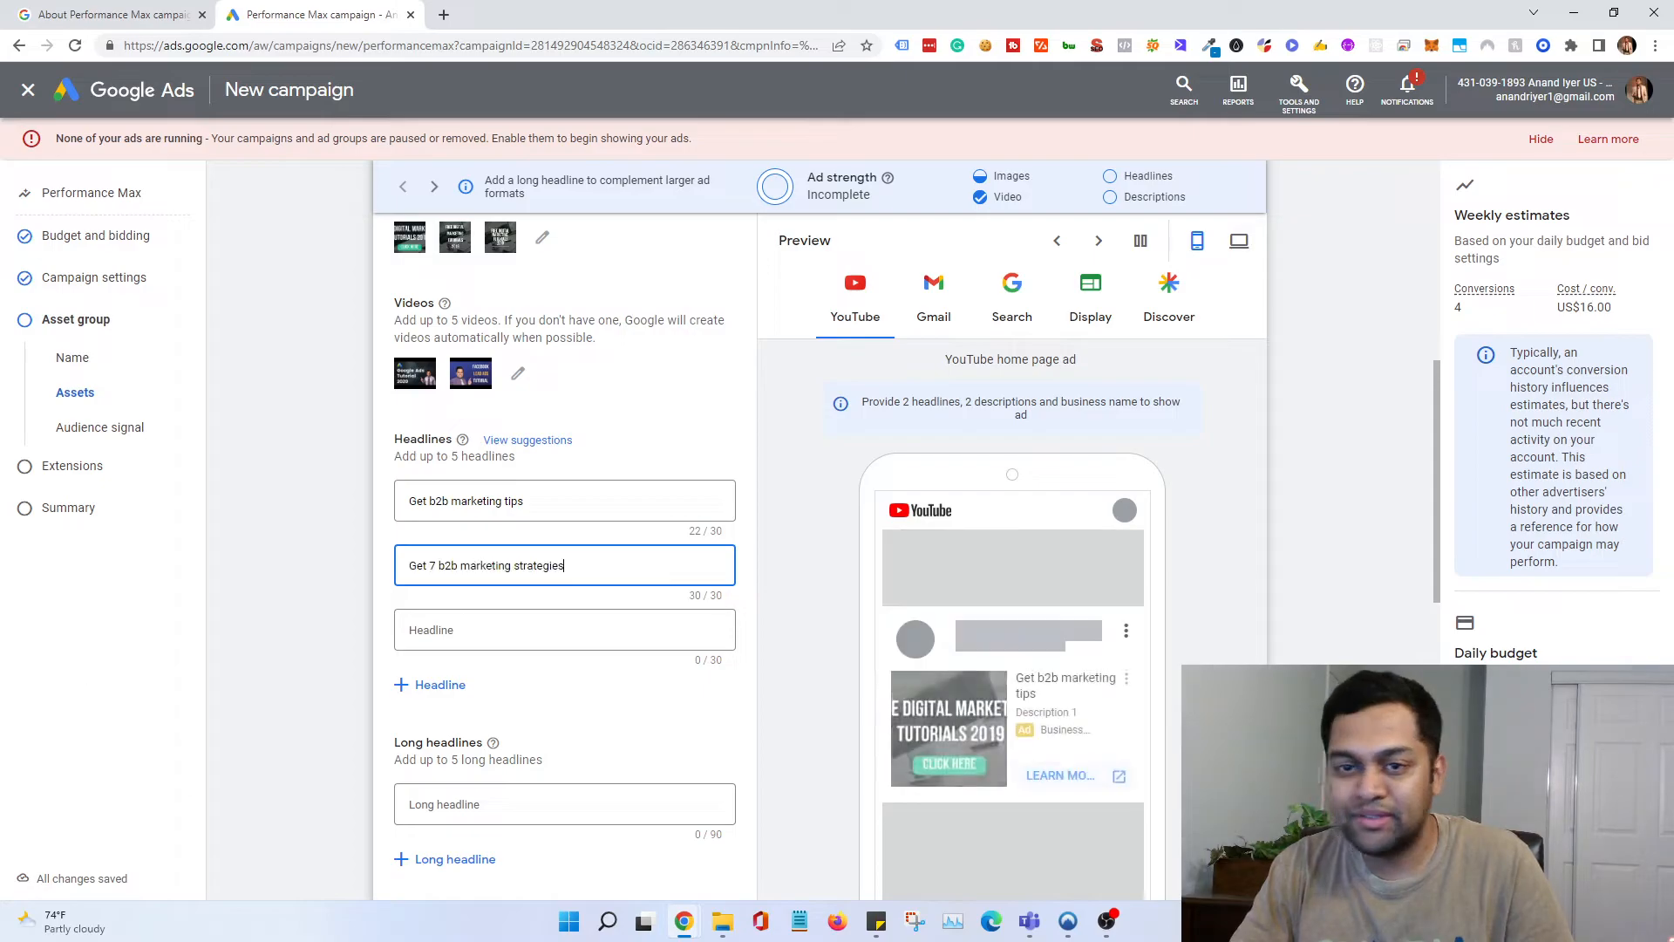
pyautogui.click(535, 628)
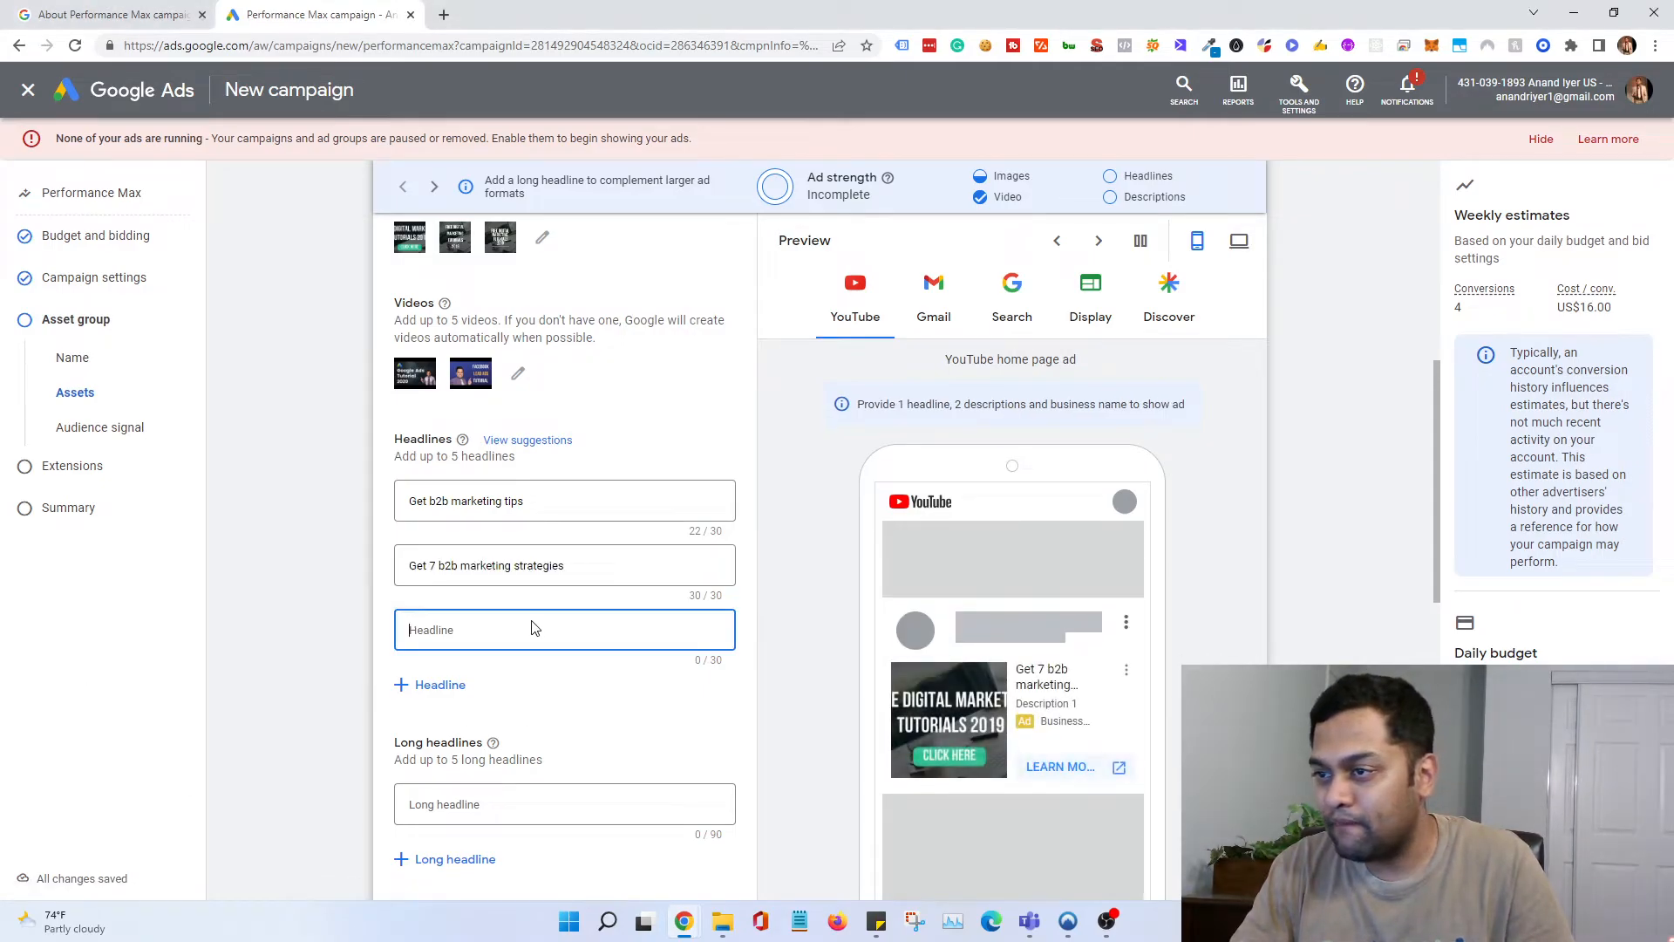
pyautogui.write('Grow Your Business with my Newsletter')
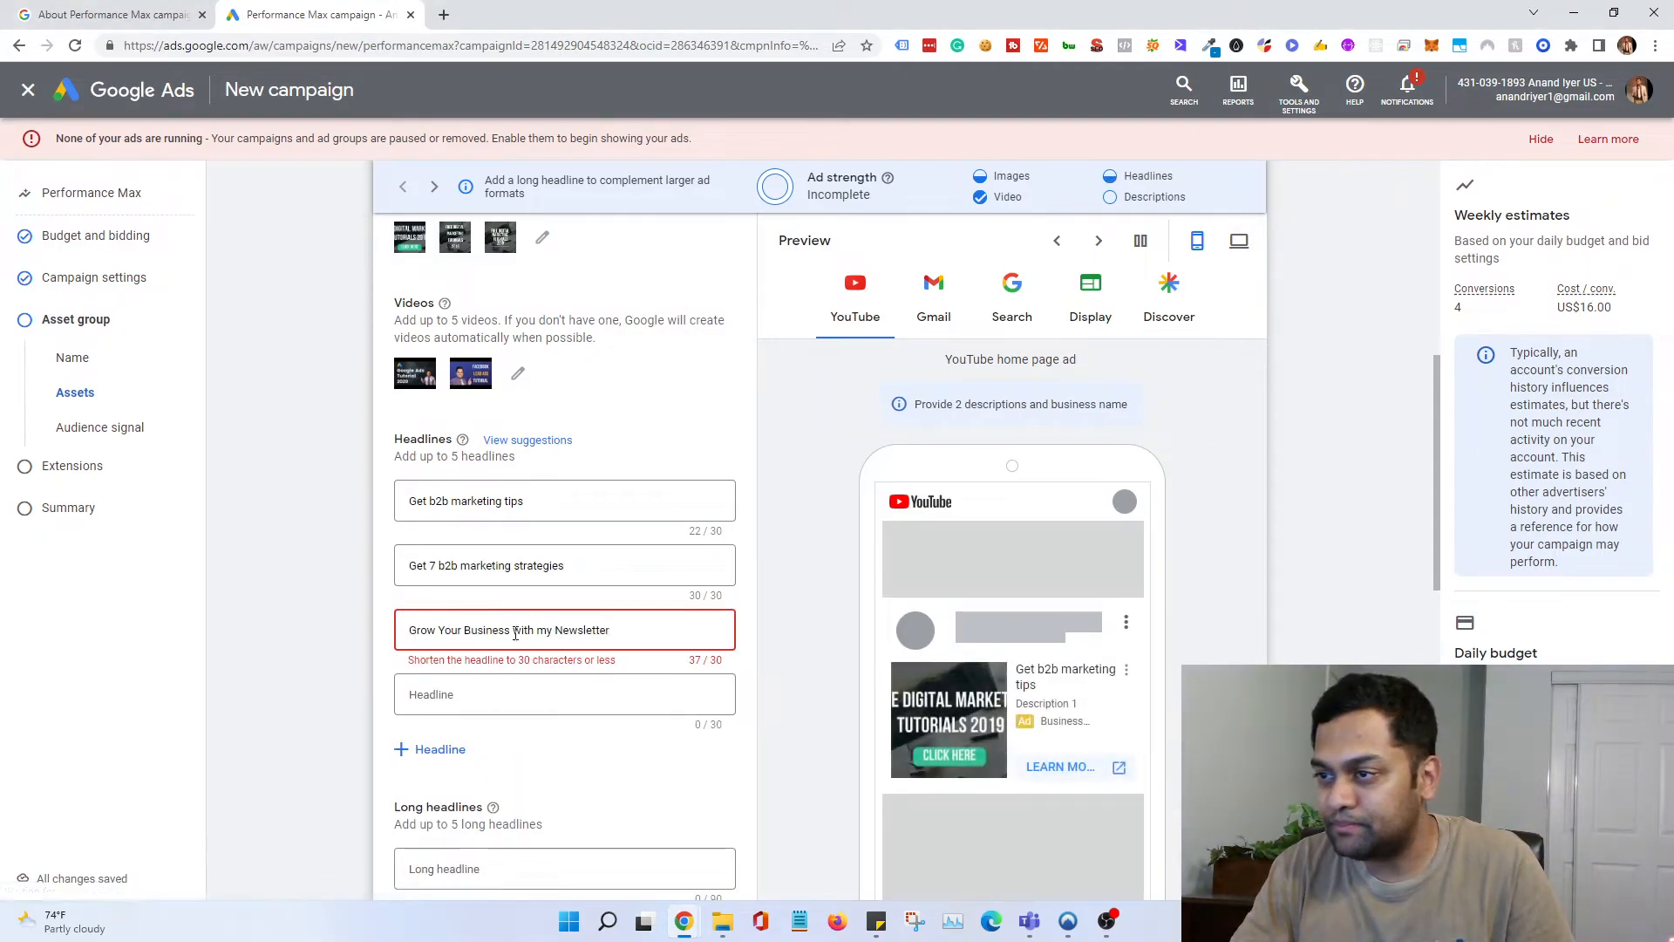
pyautogui.click(617, 644)
pyautogui.hotkey('ctrl', 'a')
pyautogui.write('Get b2b marketing tips')
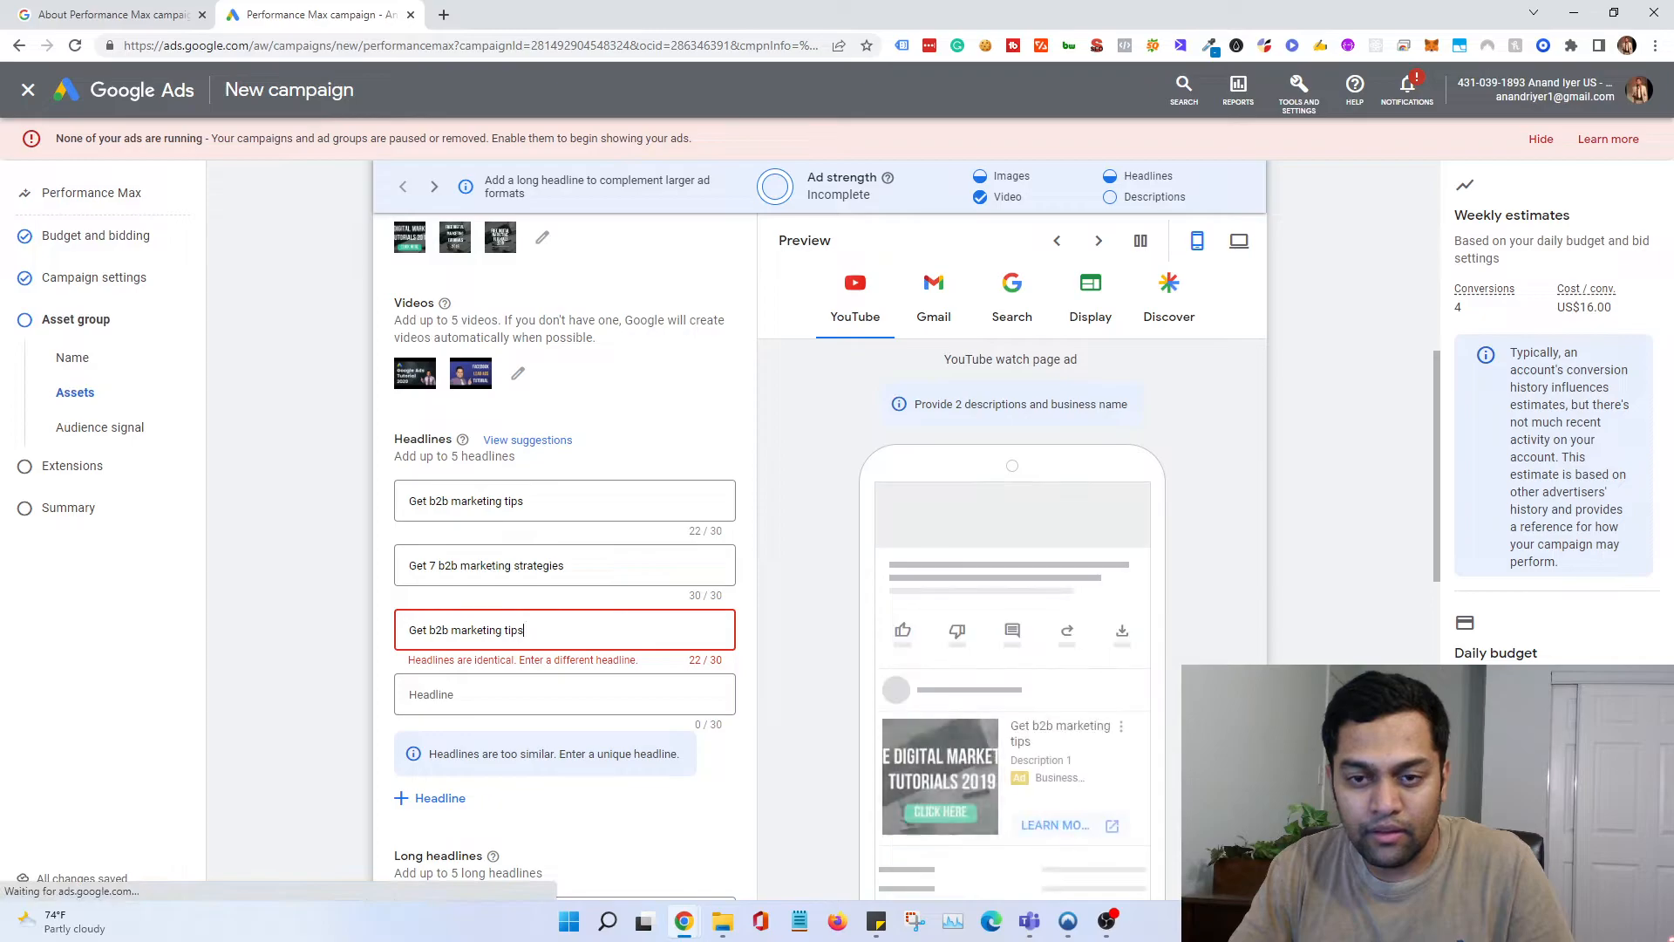
pyautogui.tripleClick(523, 625)
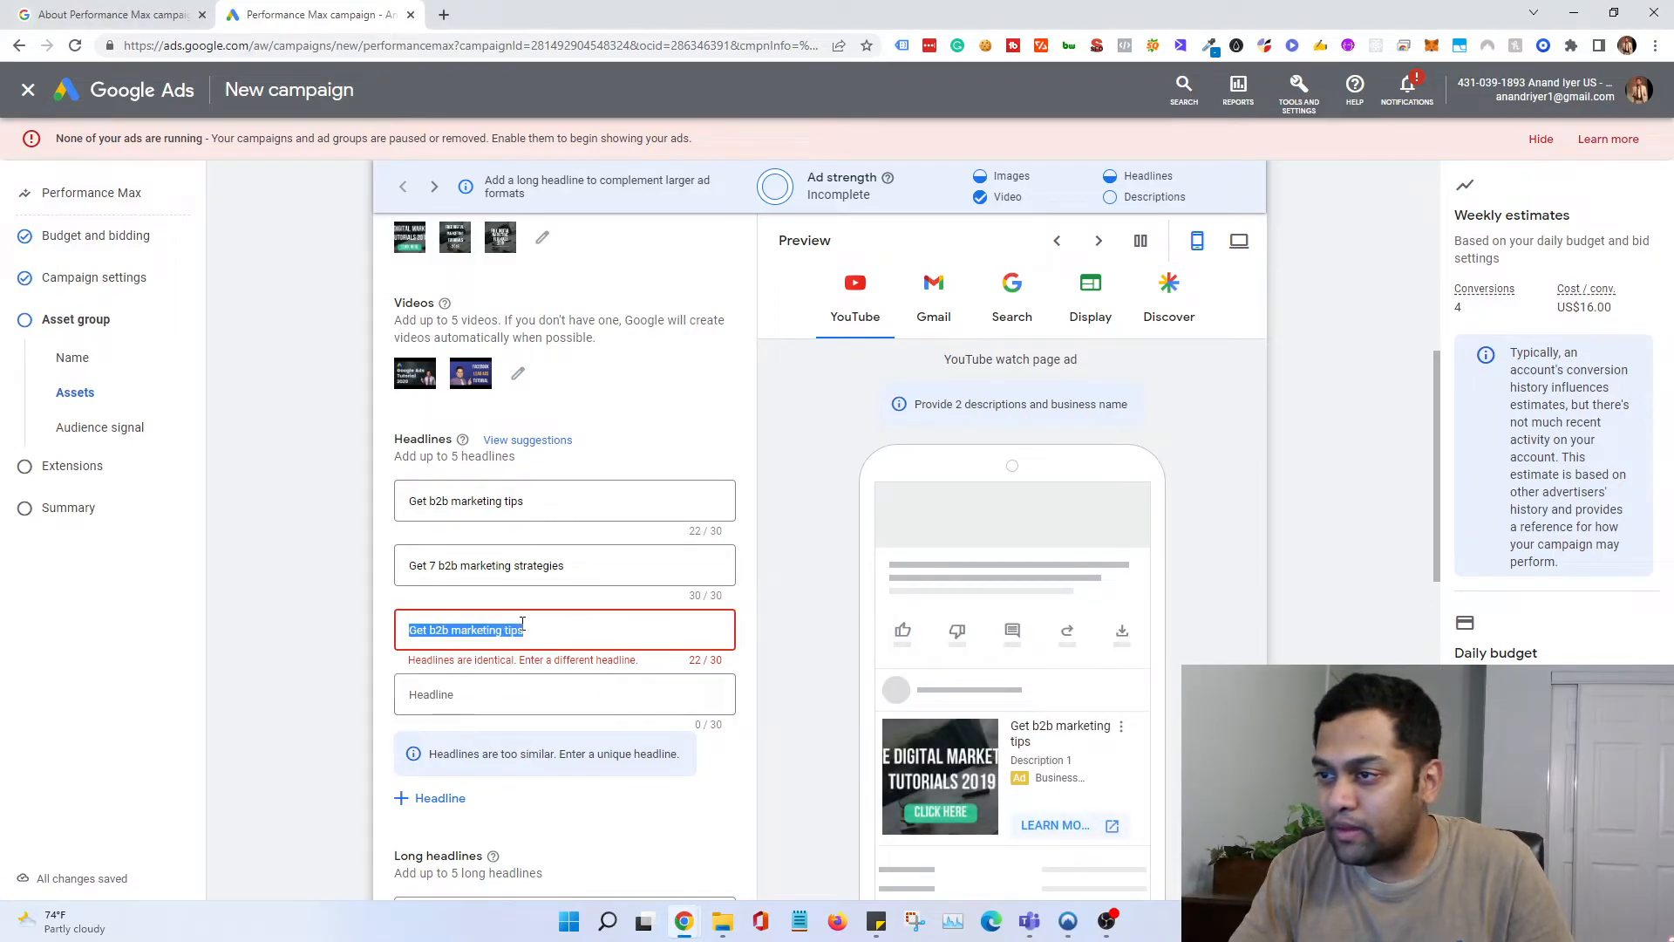
pyautogui.click(523, 624)
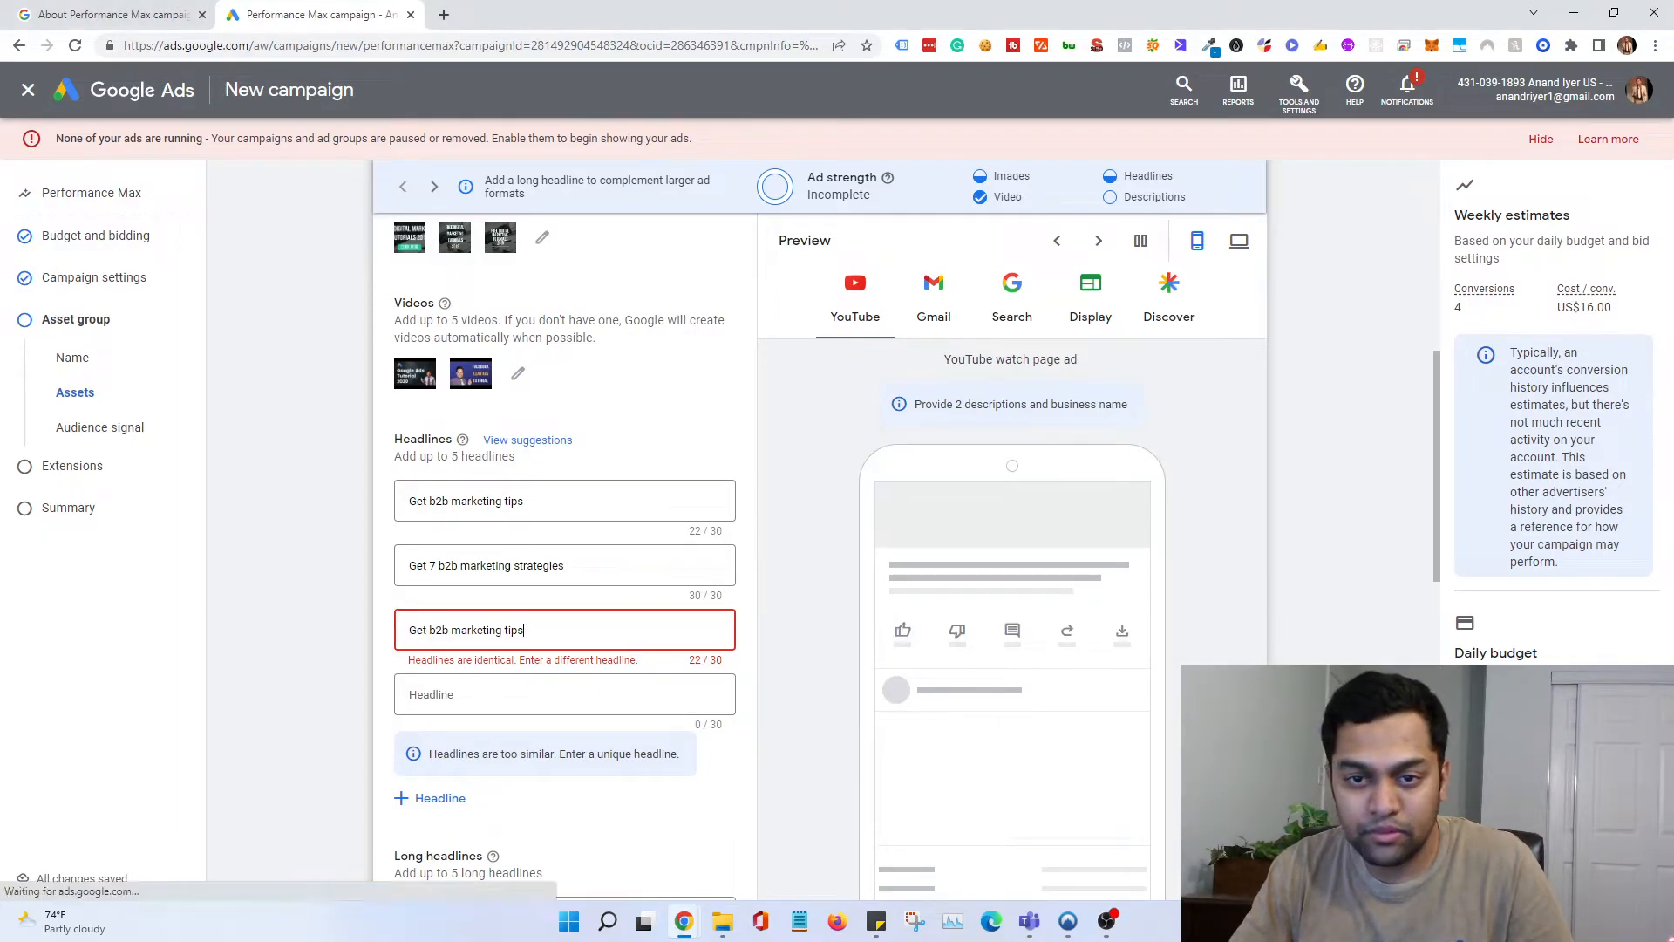
# Step: Replace the third headline's text with "Increase b2b Marketing ROI"
pyautogui.tripleClick(584, 627)
pyautogui.write('Increase b2b Marketing ROI')
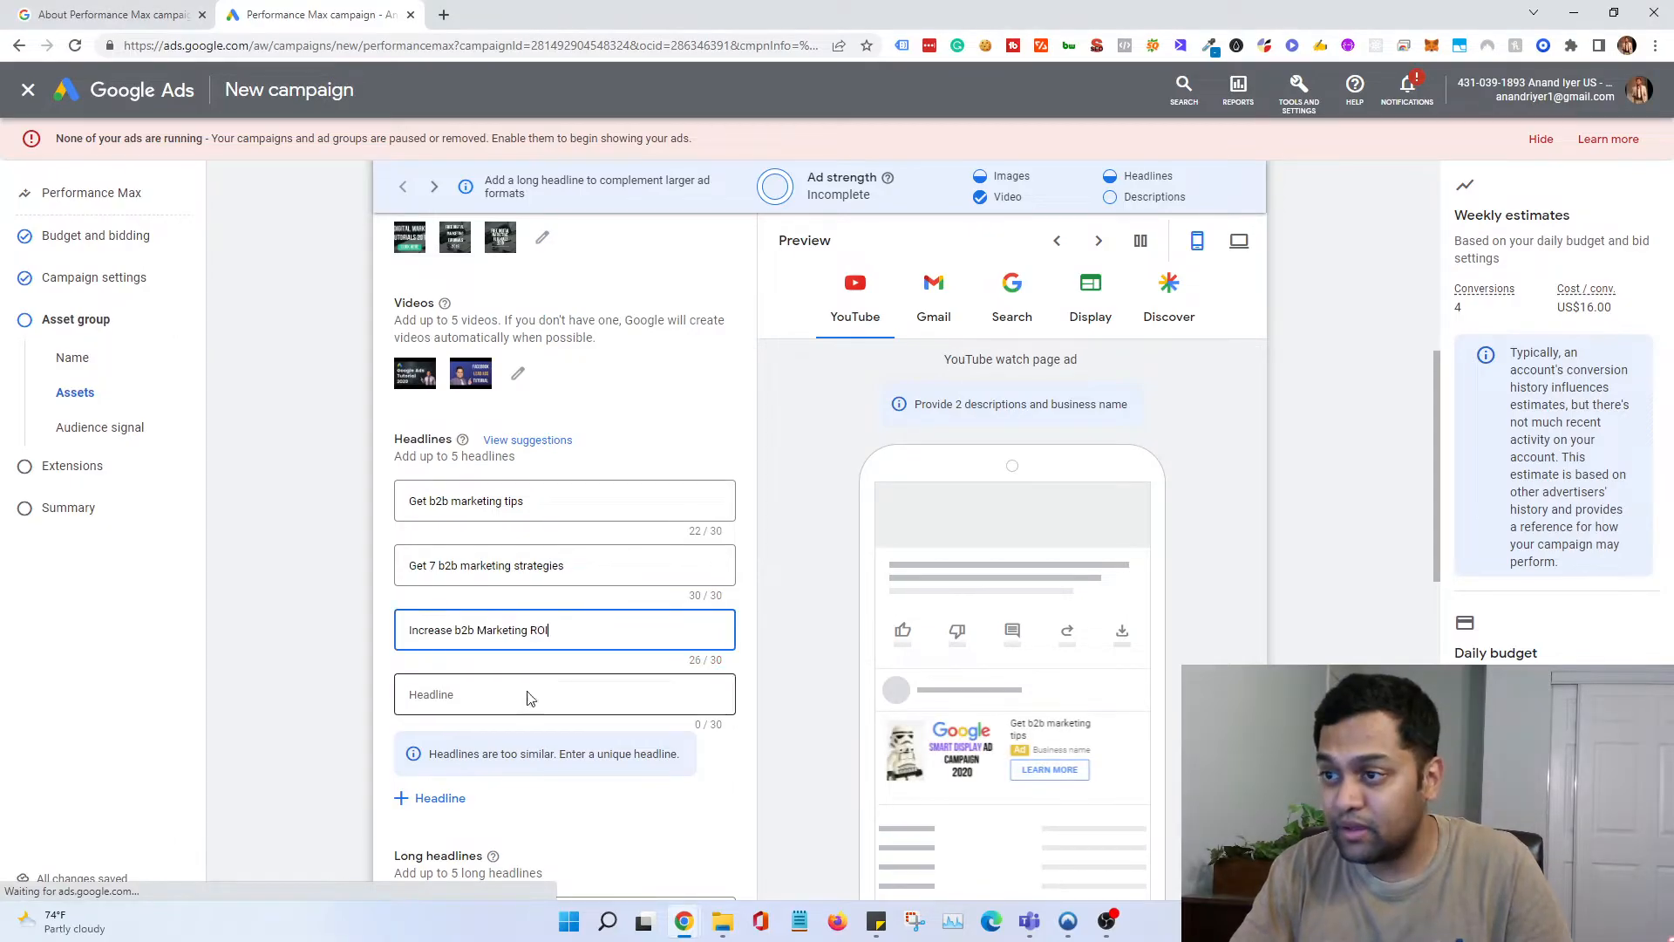
# Step: Use the suggested Digital Marketing Blog text as short description and add the description "Get weekly tips on how to improve your b2b marketing strategy."
pyautogui.scroll(-4, 455, 517)
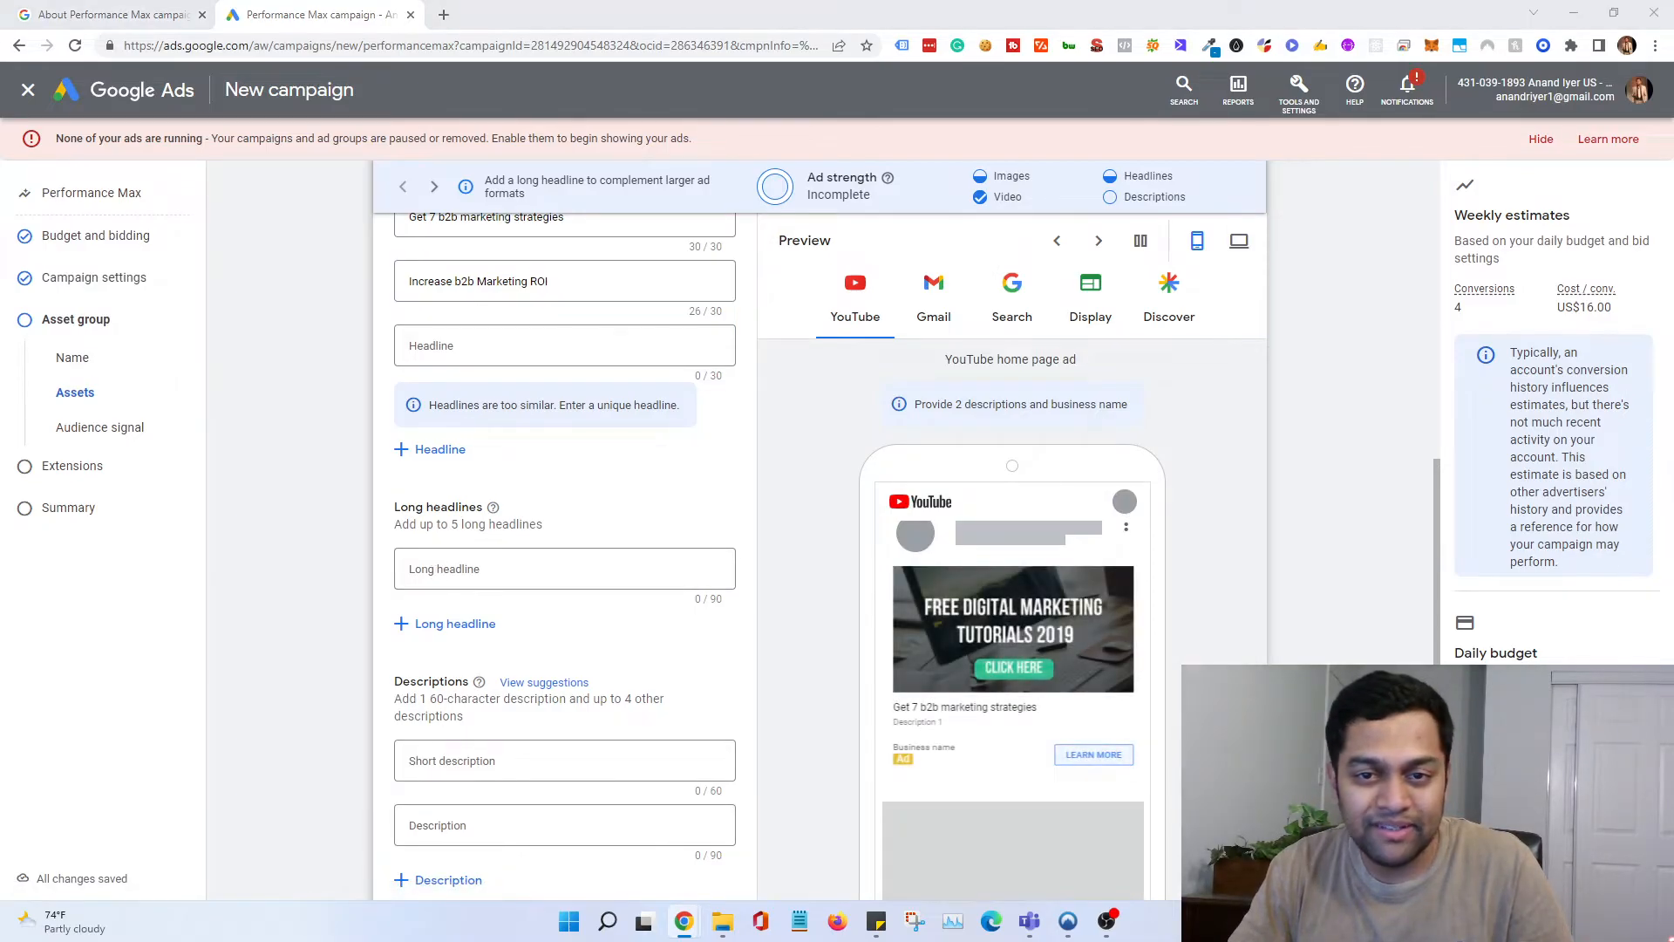
pyautogui.scroll(-3, 471, 654)
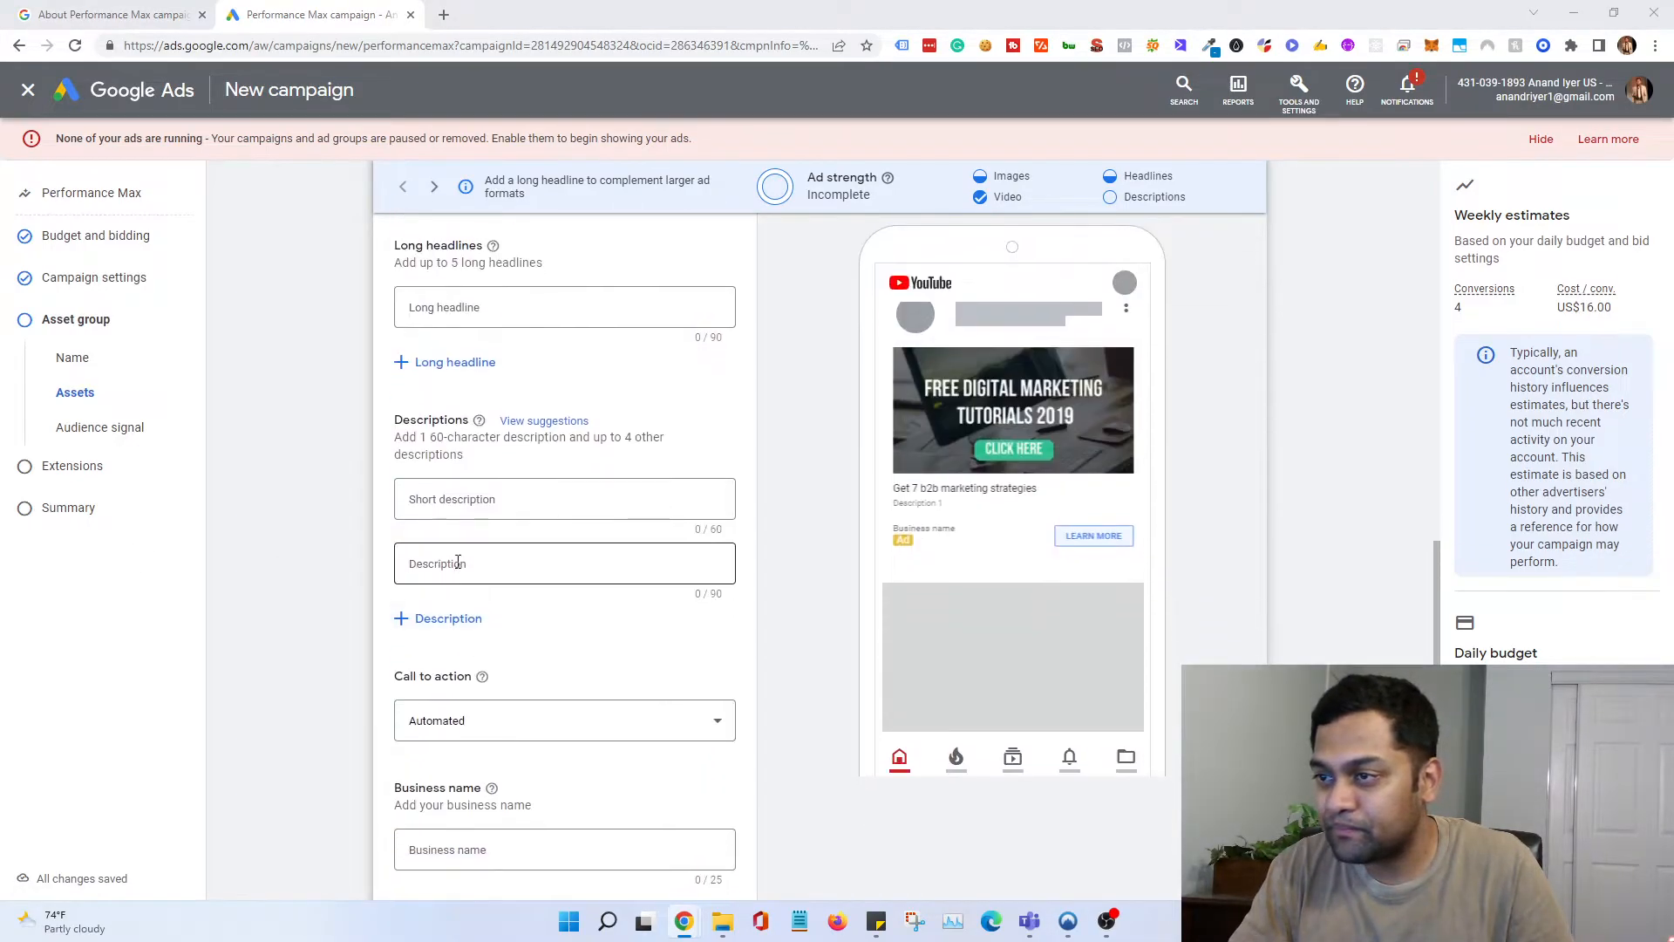
pyautogui.click(461, 513)
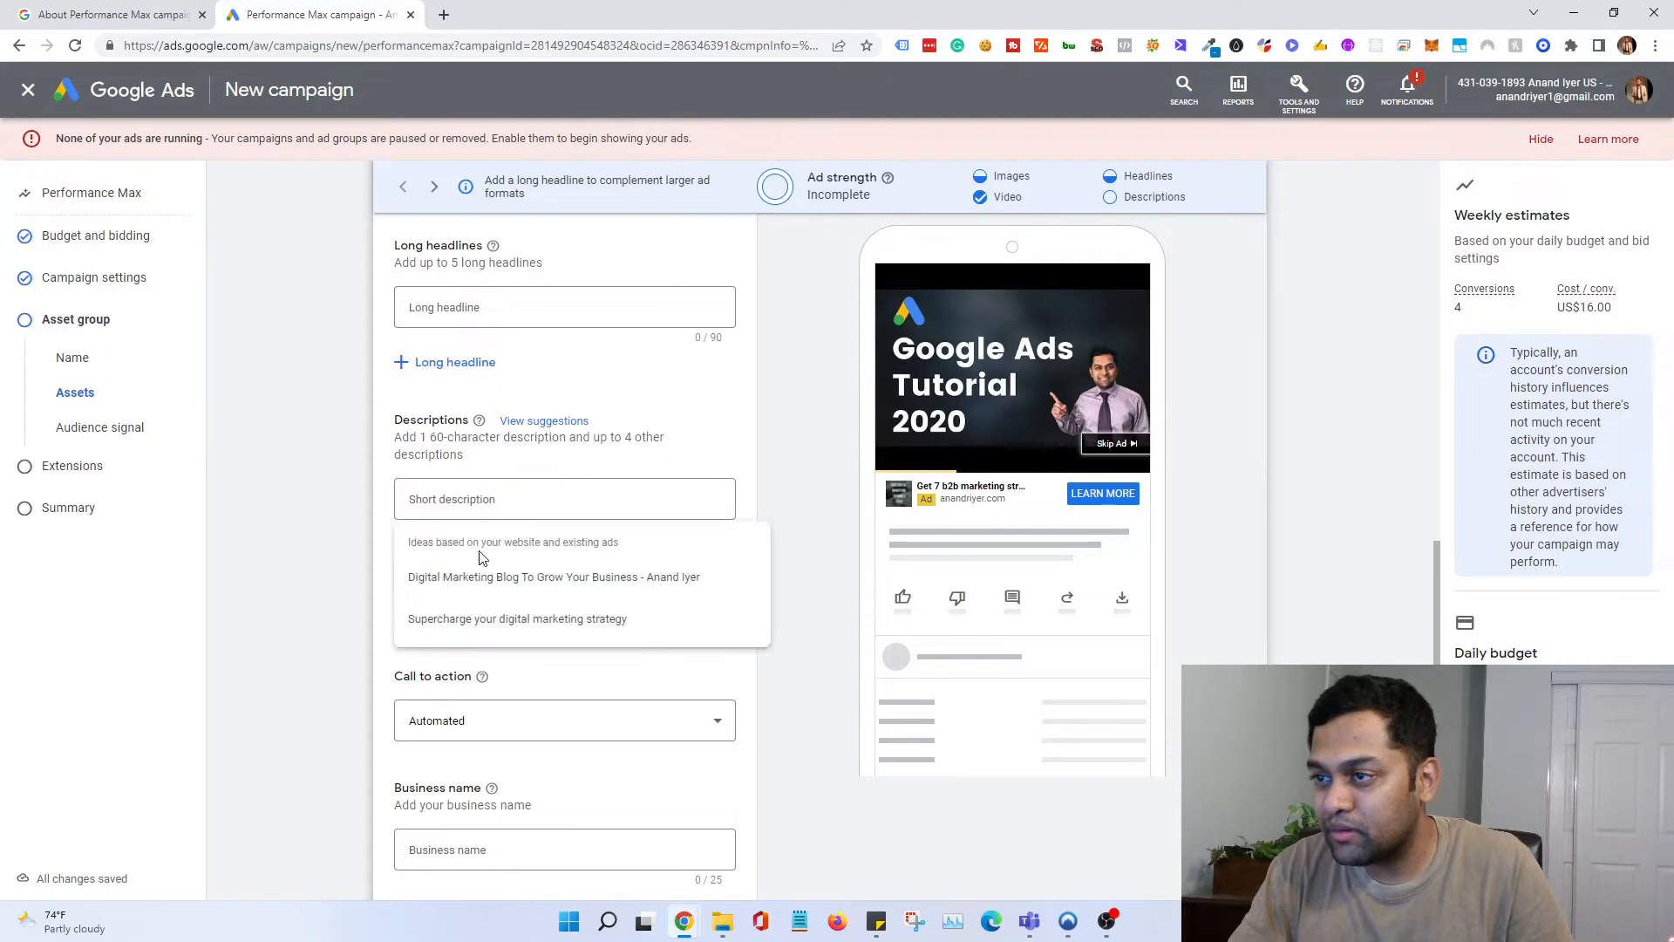
pyautogui.click(469, 578)
pyautogui.click(512, 565)
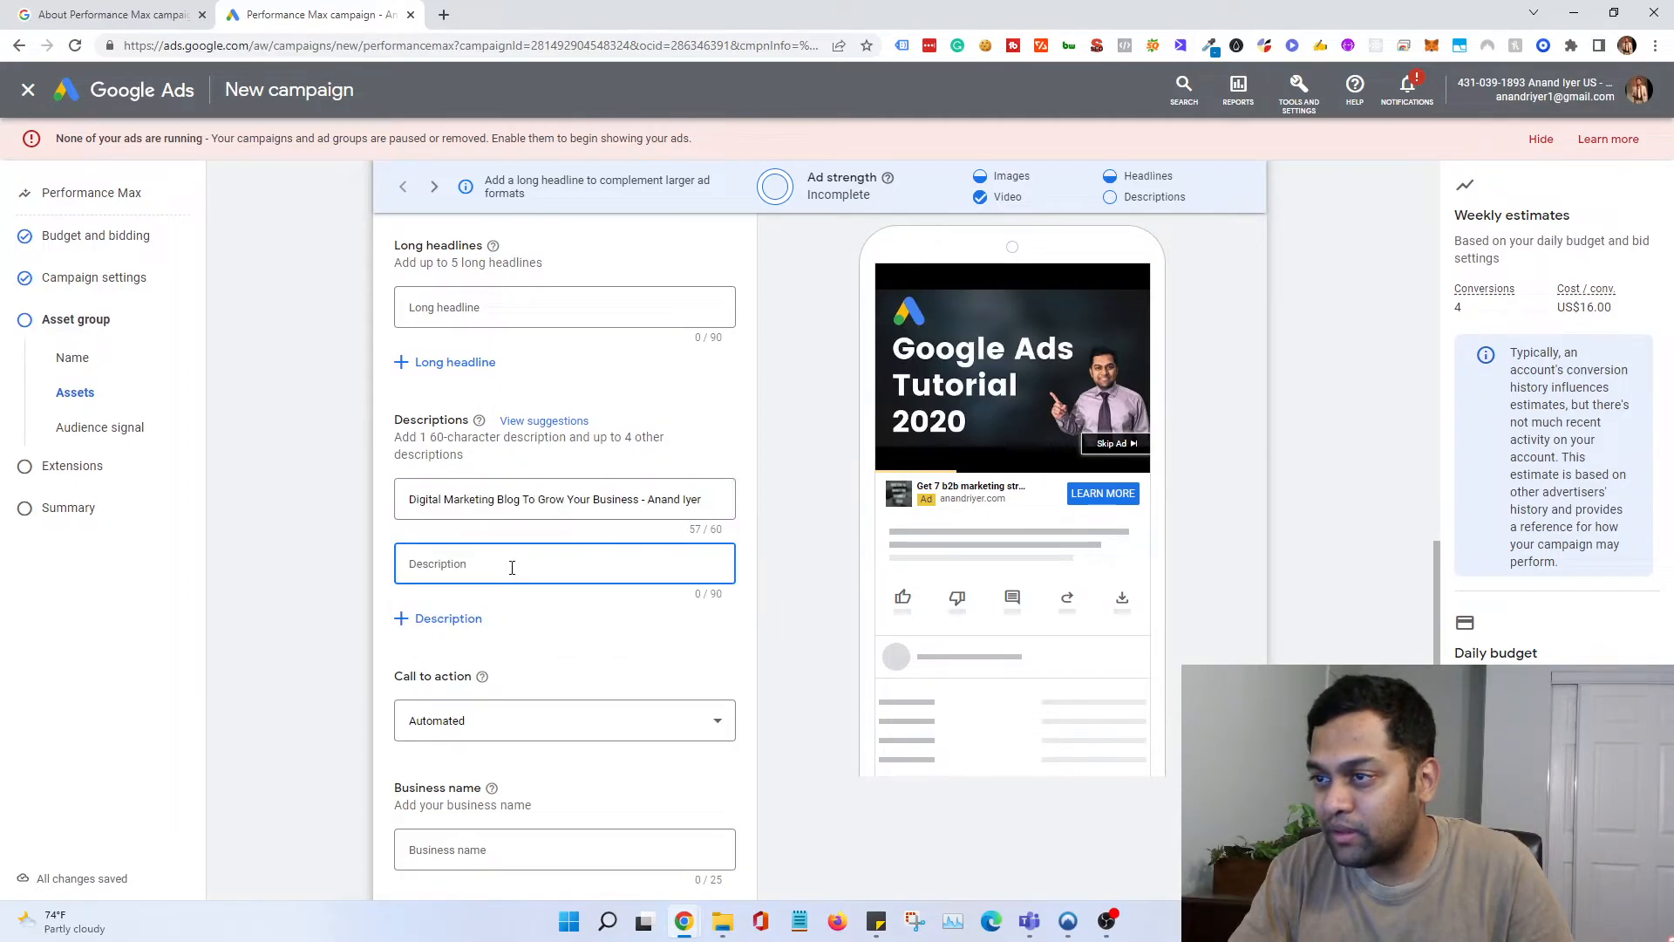
pyautogui.click(554, 673)
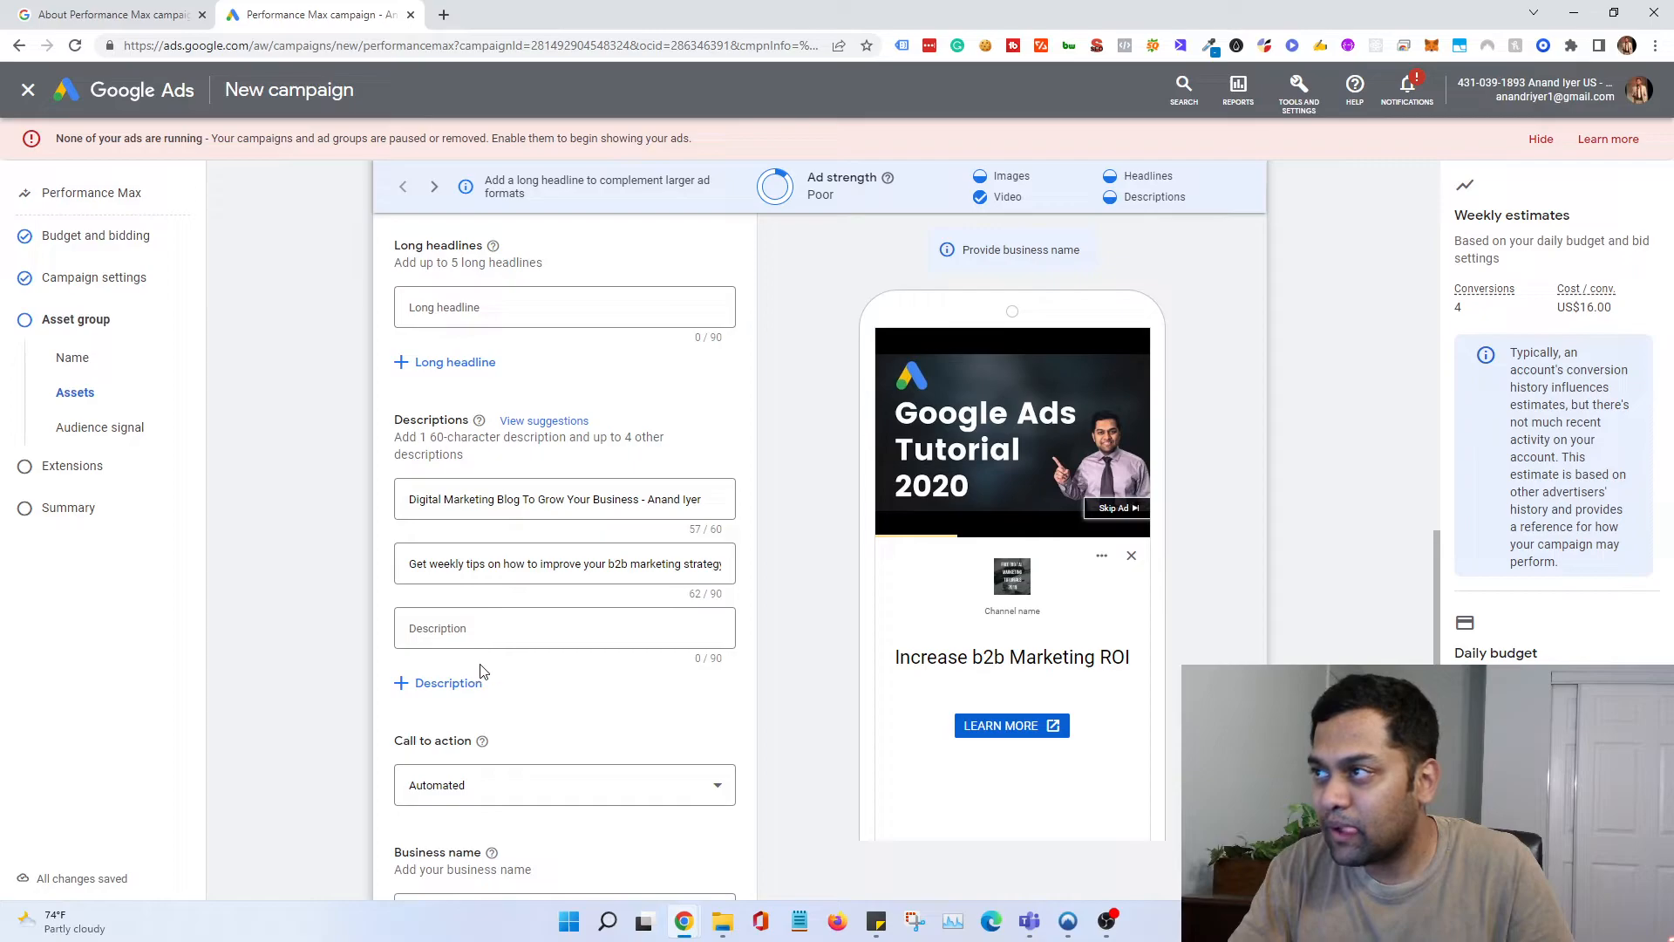
# Step: Enter the long headlines "Get weekly tips on how to improve your b2b marketing strategy." and "Get the best b2b marketing strategies straight to your inbox."
pyautogui.scroll(2, 427, 483)
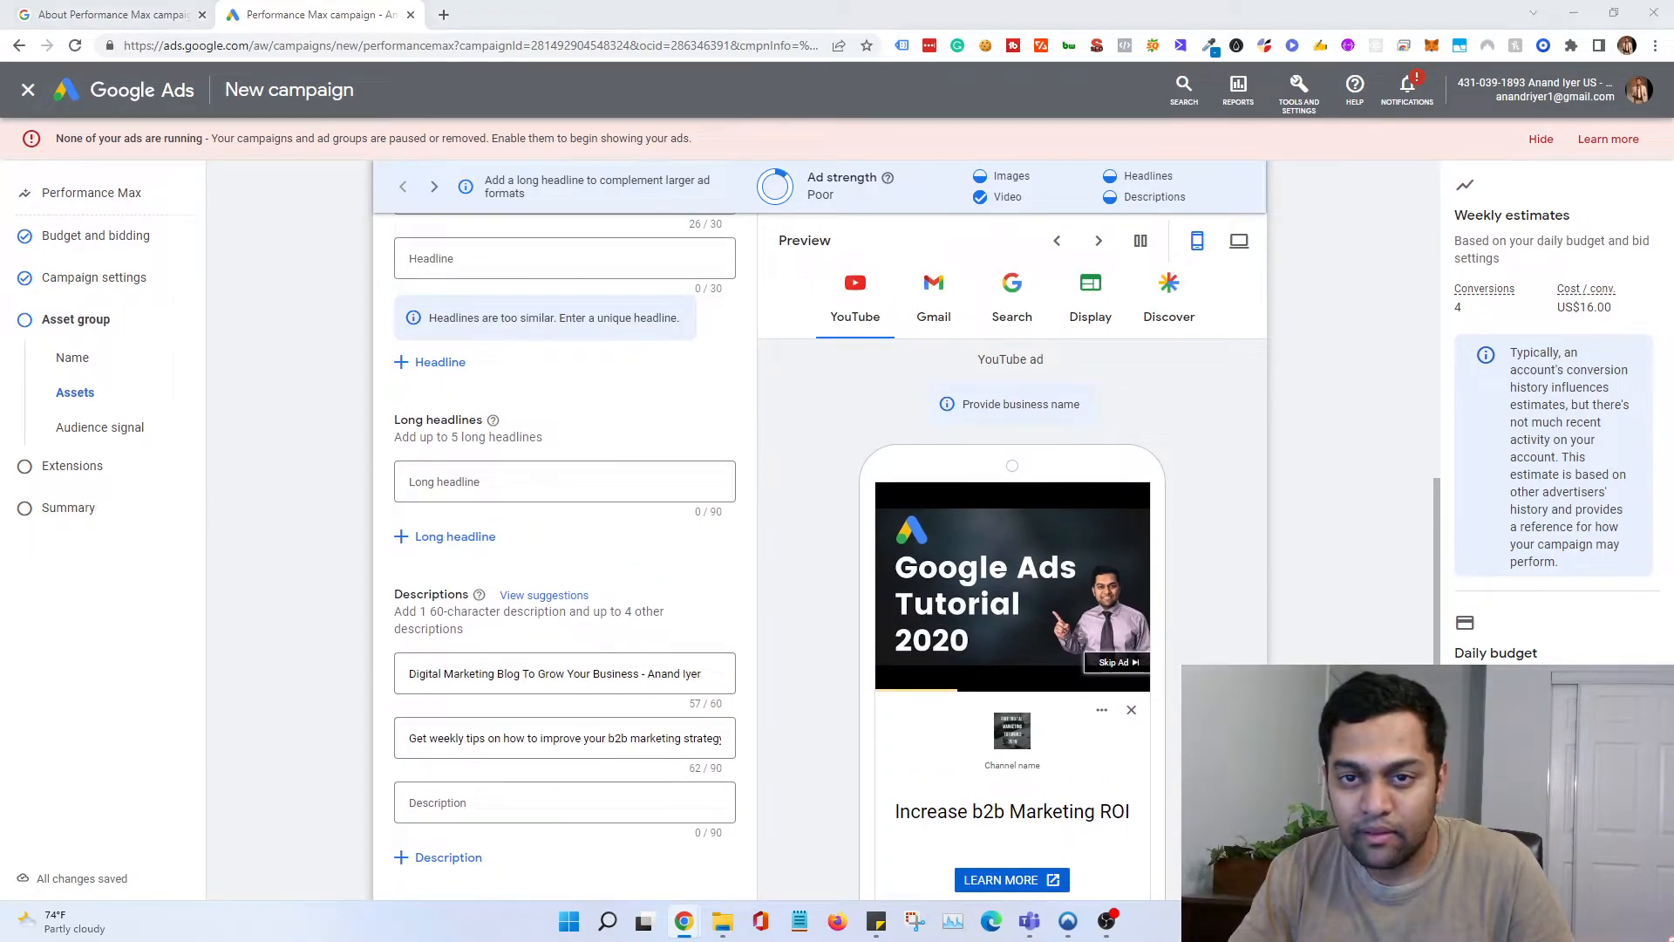
pyautogui.click(526, 477)
pyautogui.write('Get weekly tips on how to improve your b2b marketing strategy.')
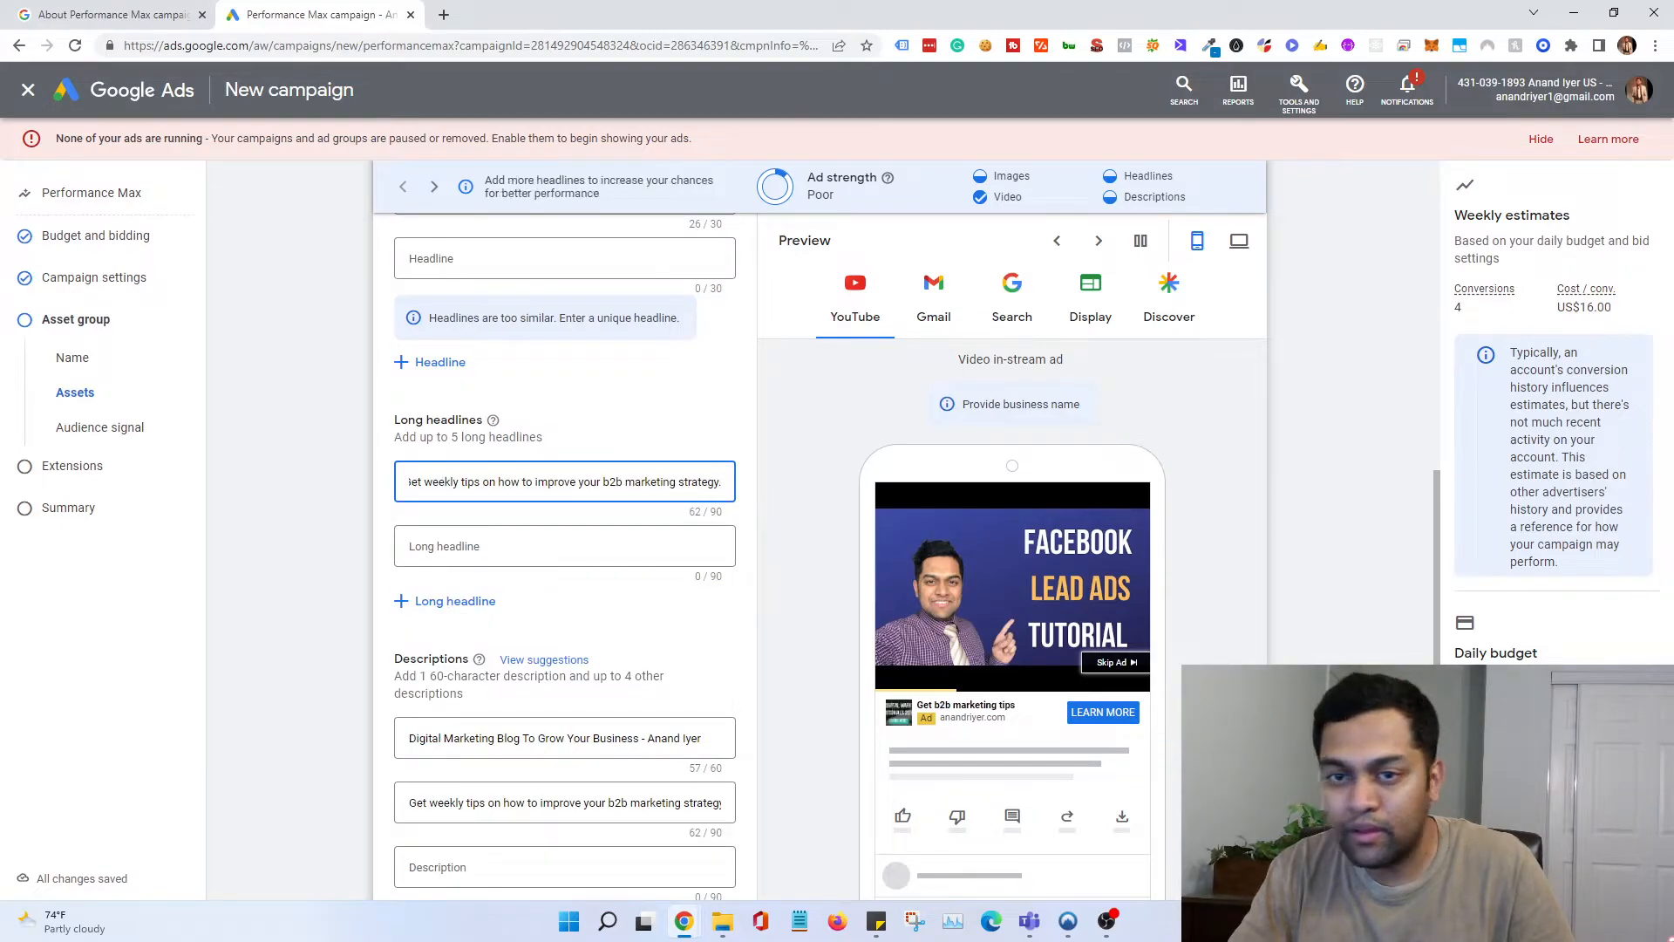
pyautogui.click(590, 549)
pyautogui.write('Get the best b2b marketing strategies straight to your inbox.')
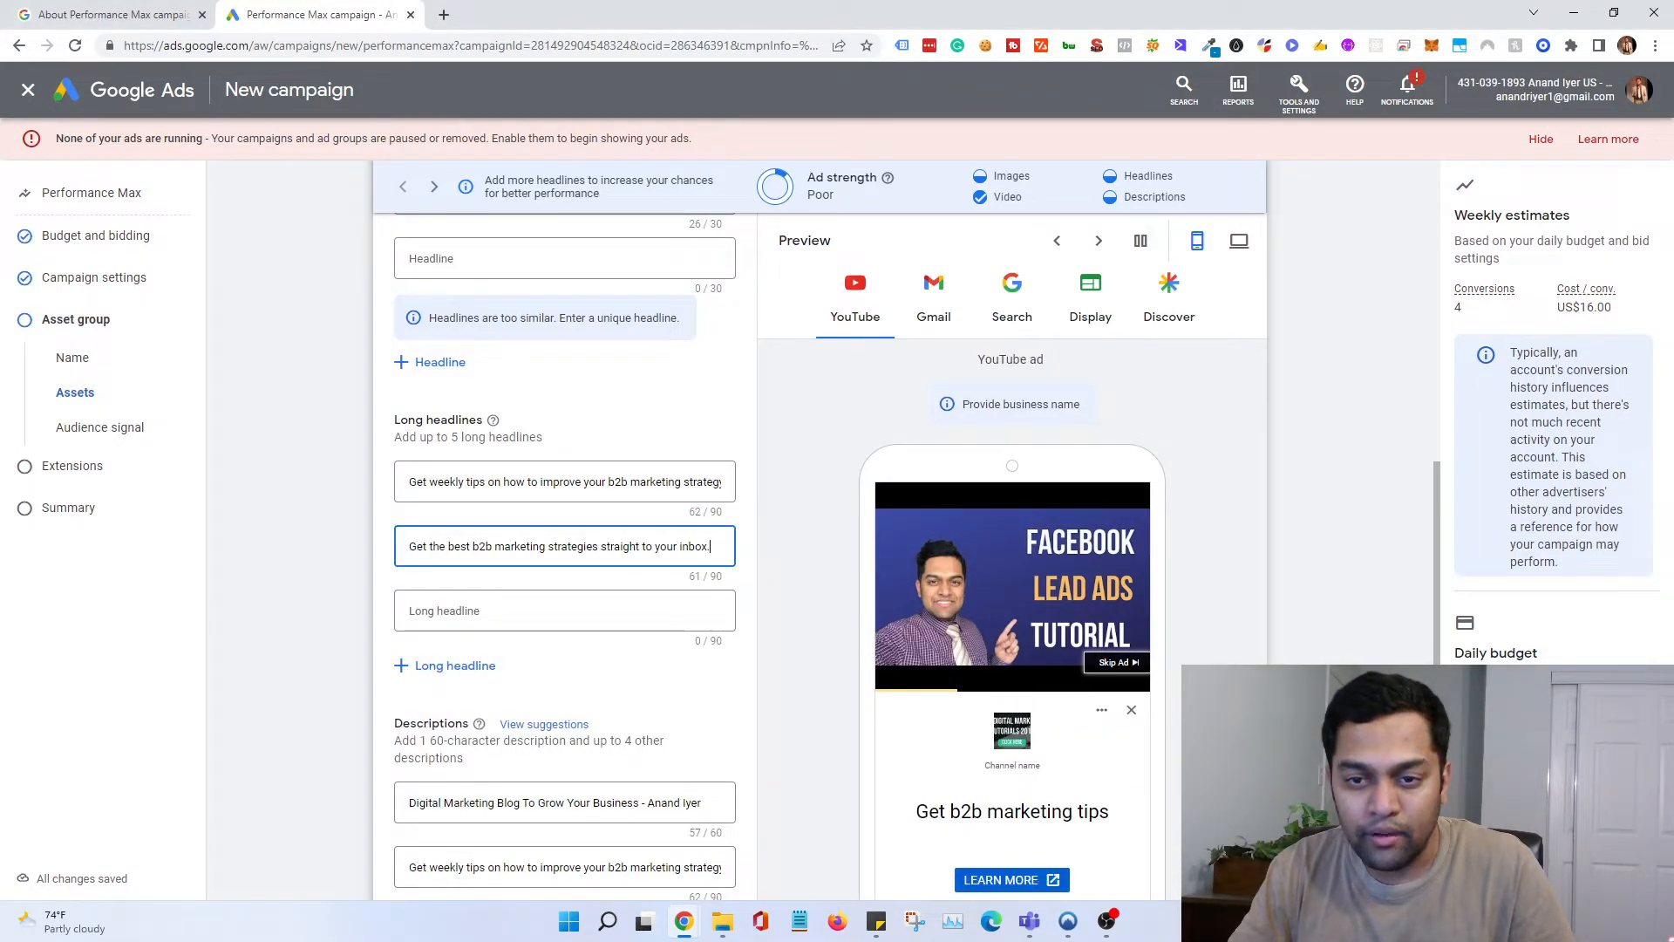
# Step: Enter "Get the latest tips on enterprise b2b marketing straight to your inbox." as the third long headline
pyautogui.click(558, 611)
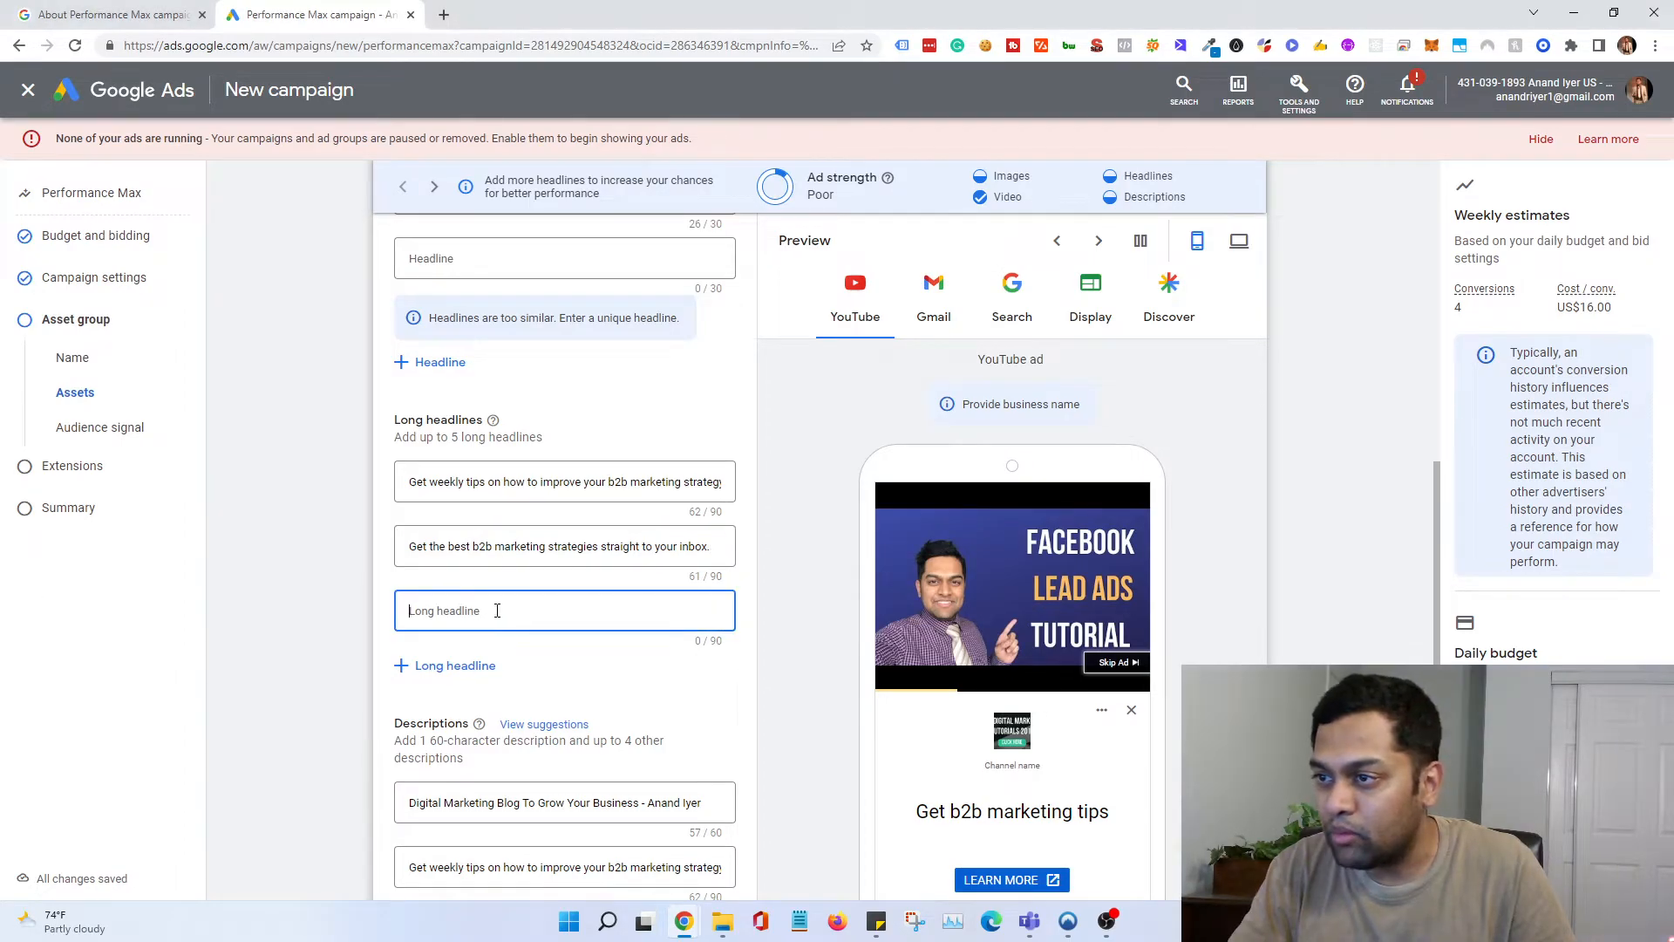
pyautogui.write('Get the latest tips on enterprise b2b marketing straight to your inbox.')
pyautogui.click(698, 746)
# Step: Add another description reading "Get the latest tips and strategies for enterprise b2b marketing straight to your inbox."
pyautogui.scroll(-5, 698, 741)
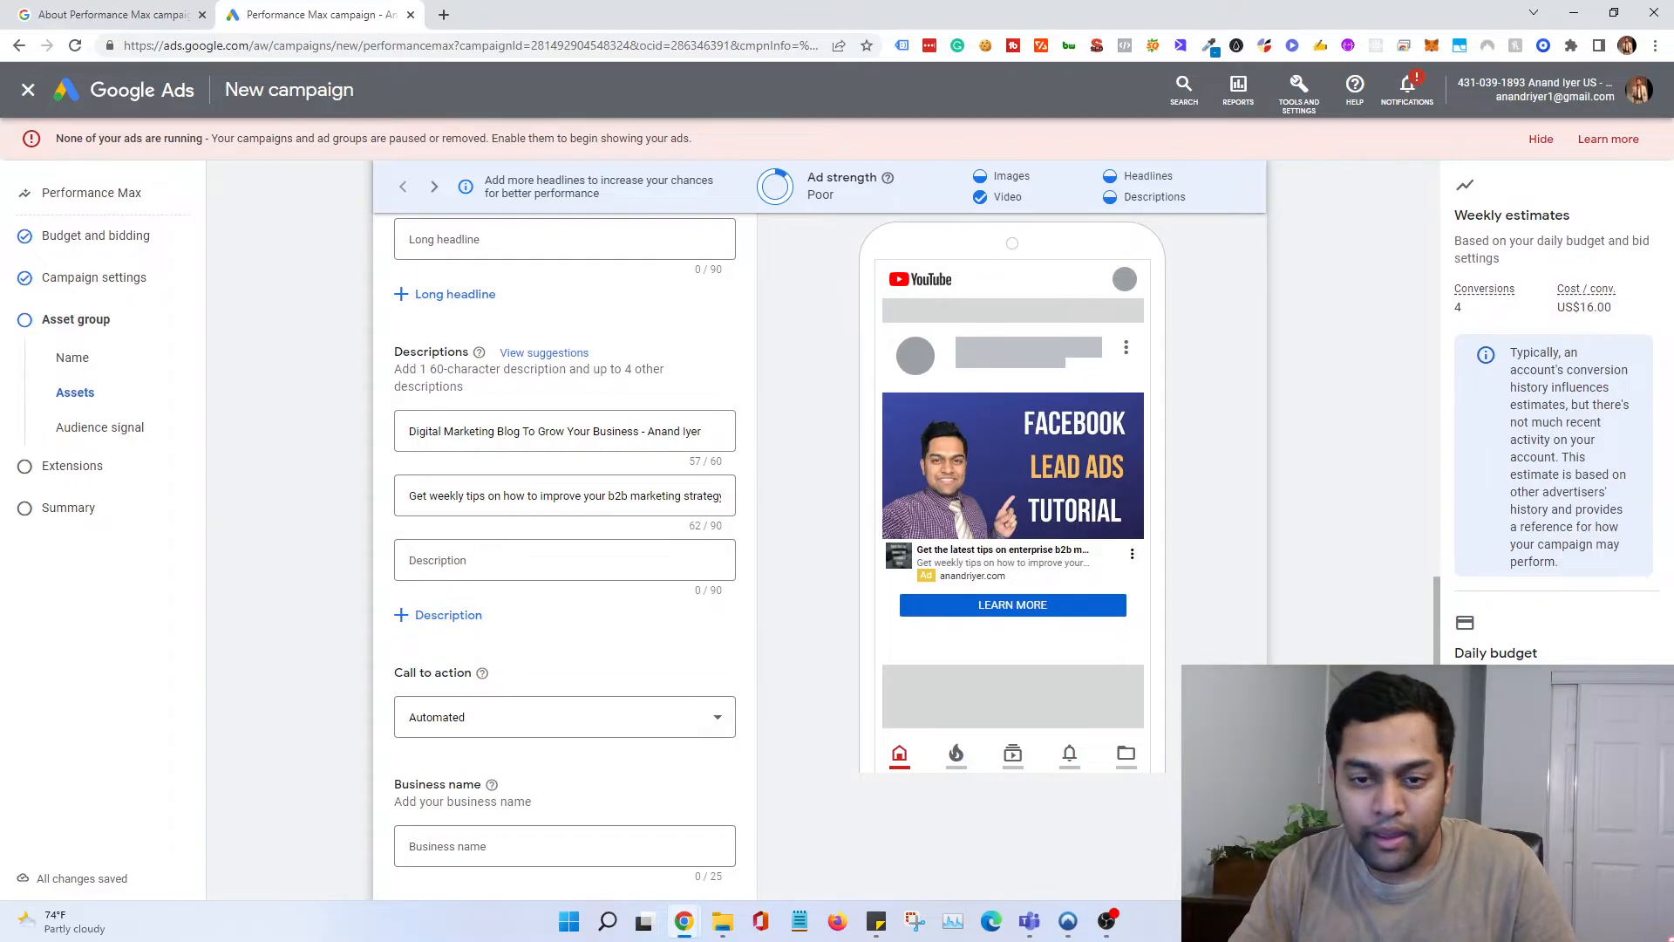
pyautogui.click(513, 561)
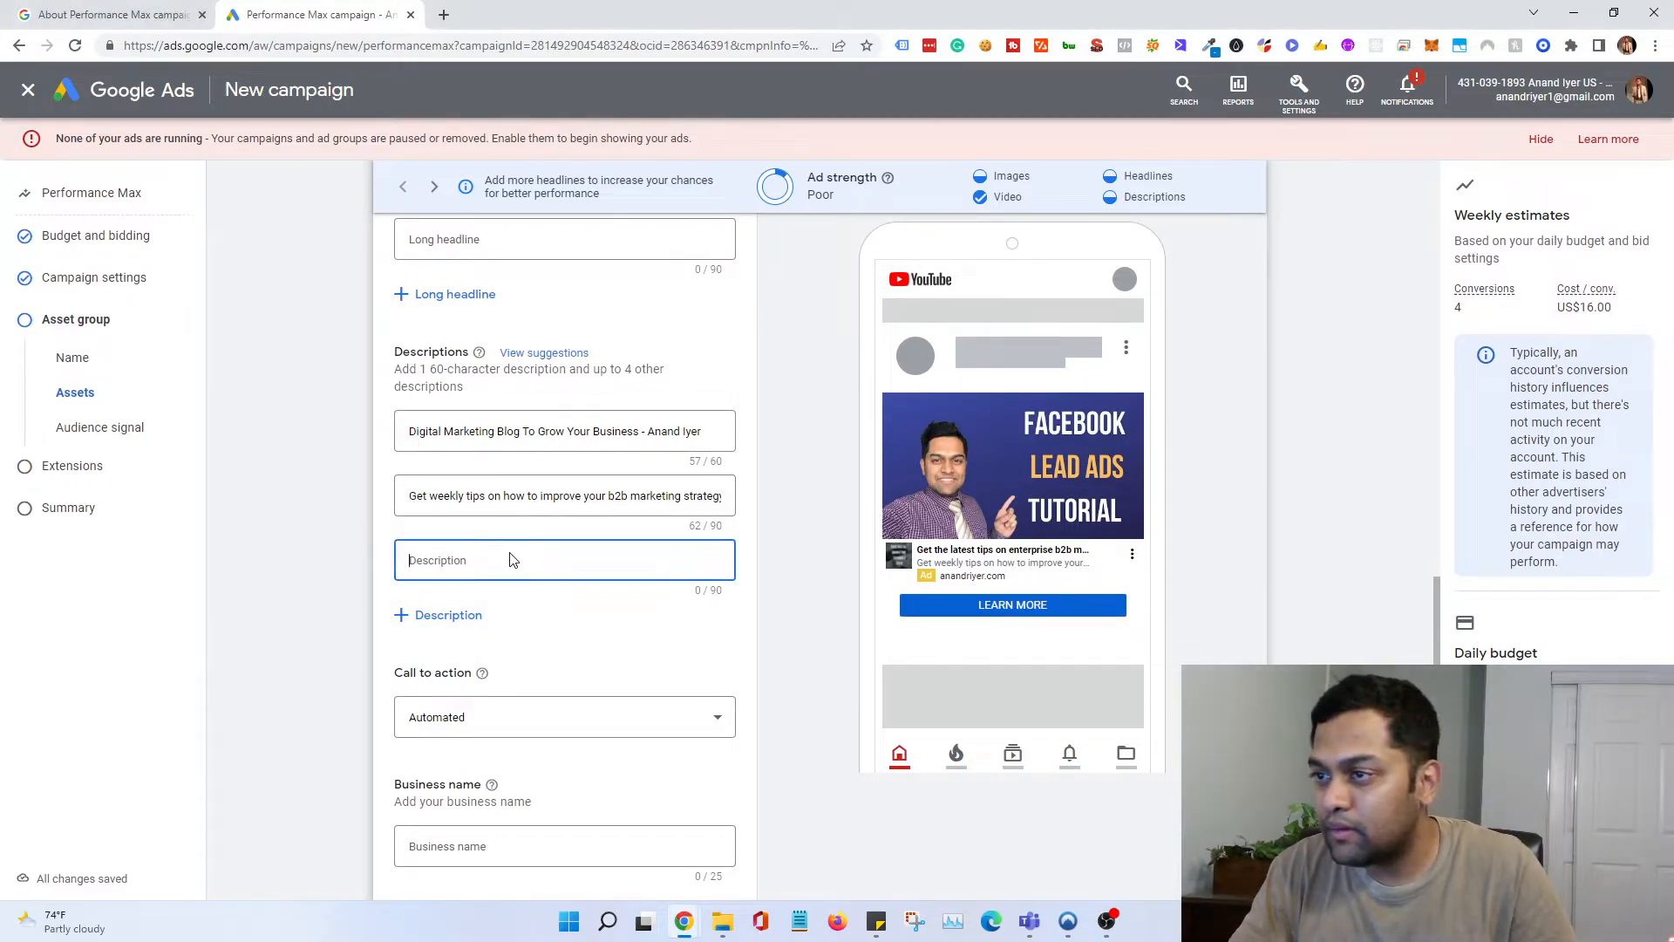
pyautogui.hotkey('ctrl', 'v')
pyautogui.click(605, 703)
pyautogui.scroll(-2, 540, 676)
pyautogui.scroll(1, 515, 614)
pyautogui.scroll(1, 507, 601)
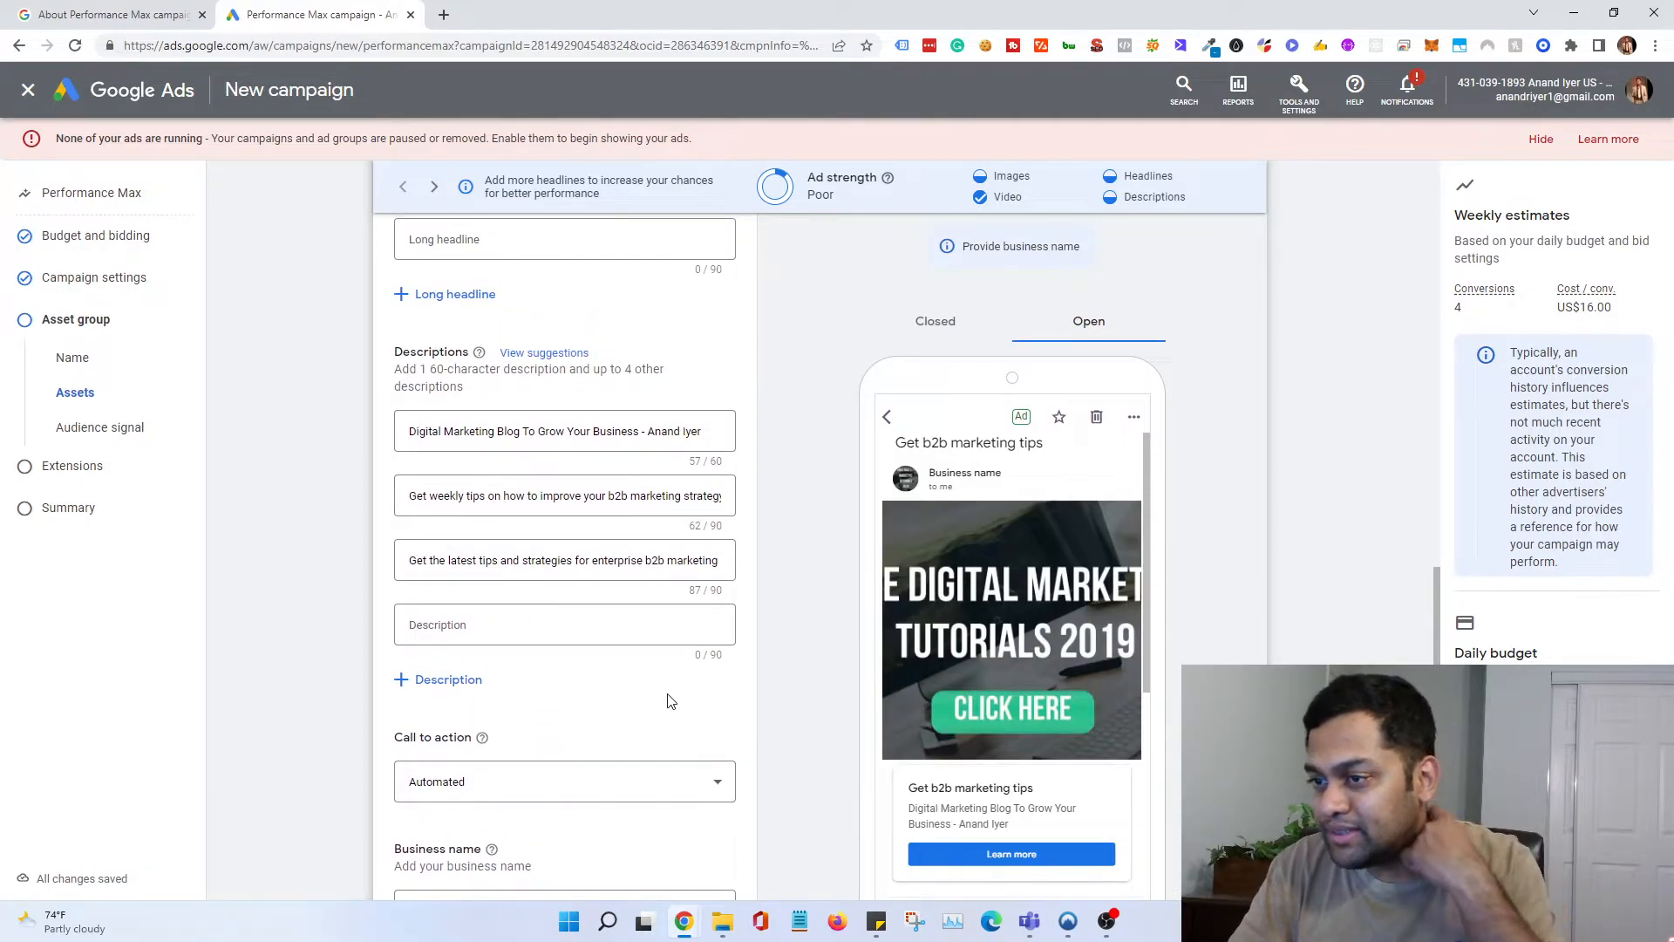
# Step: Enter the advertiser's full name as the business name of the asset group
pyautogui.scroll(-3, 670, 702)
pyautogui.click(541, 650)
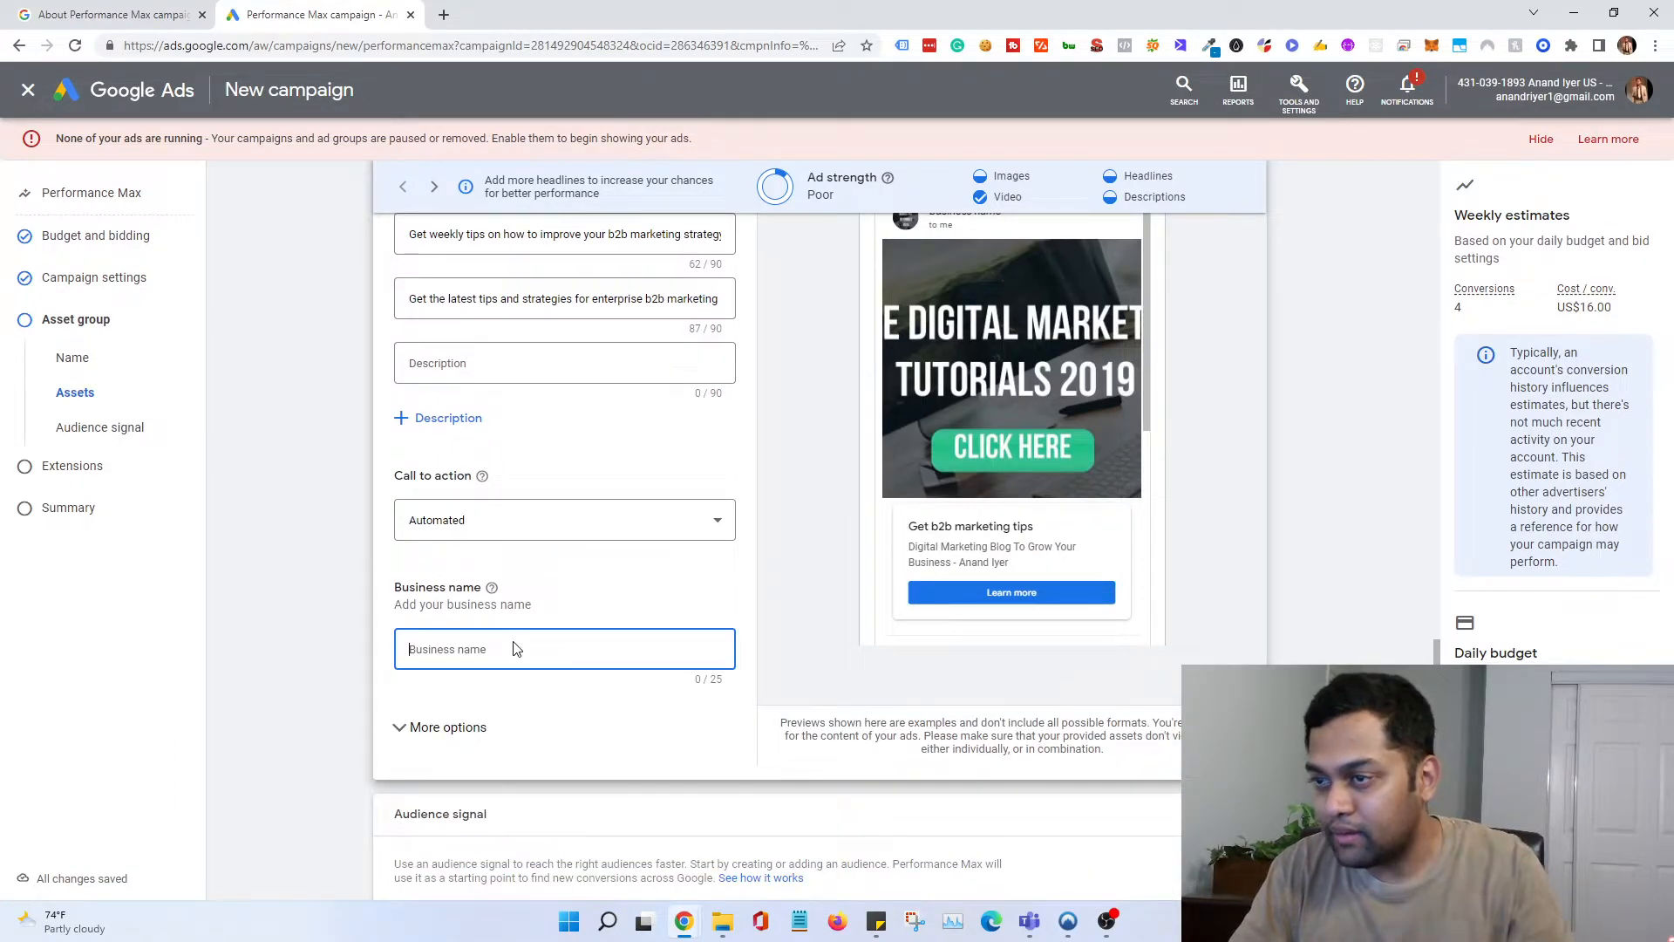
pyautogui.write('ANan')
pyautogui.write('nand Iyer')
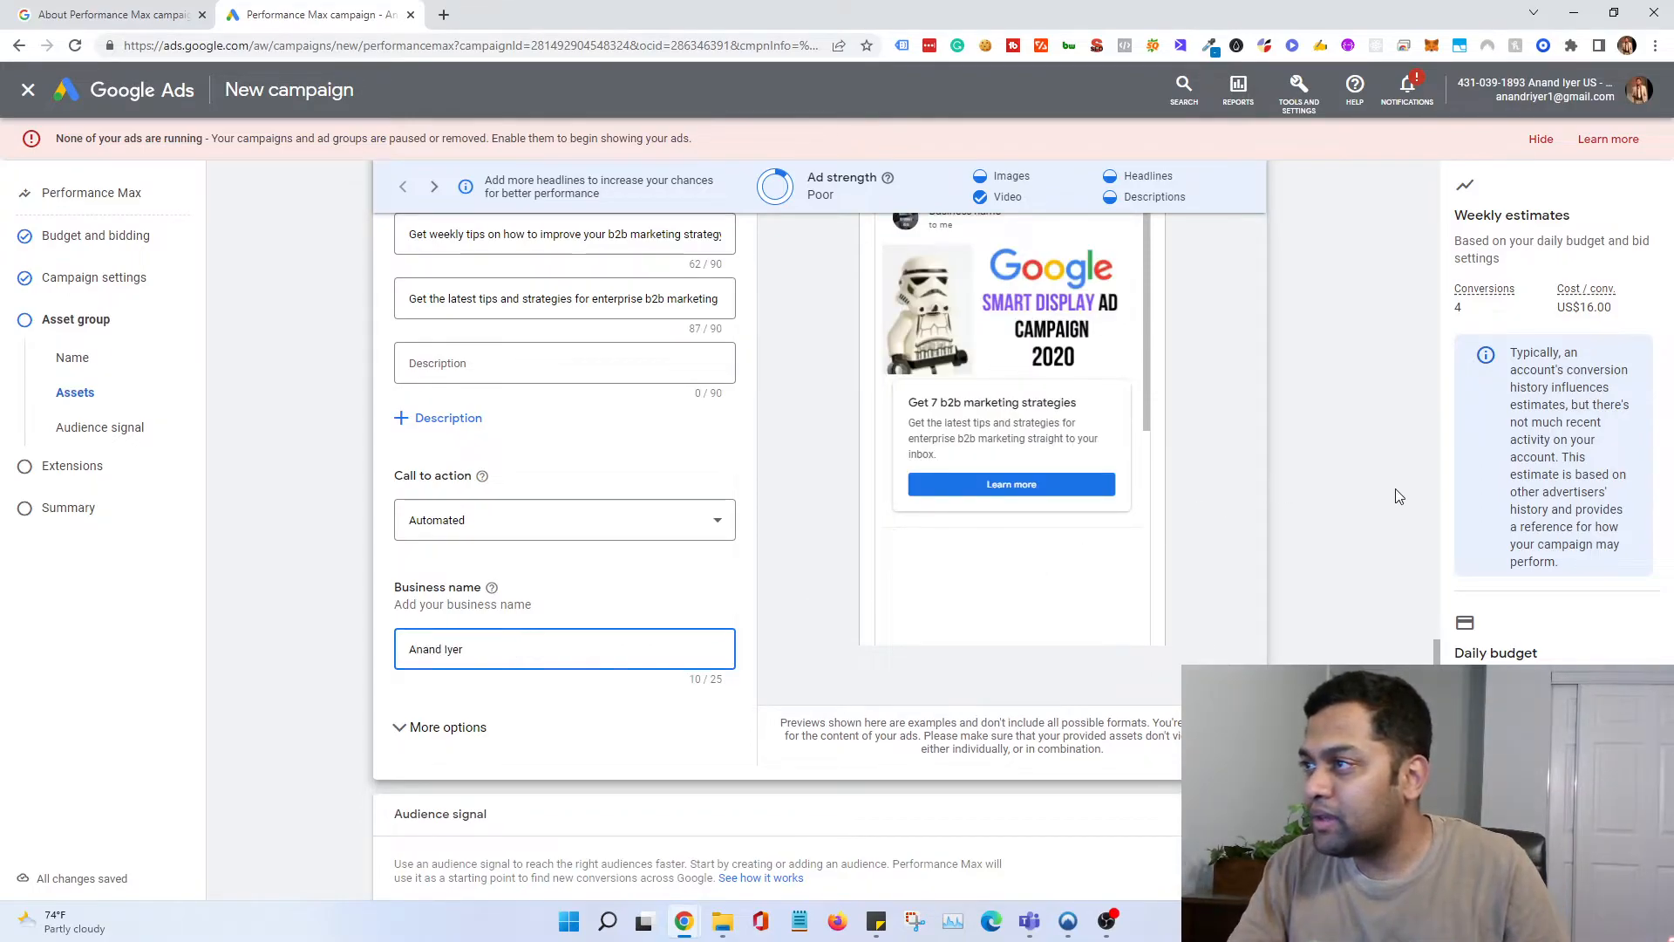
pyautogui.scroll(4, 1134, 441)
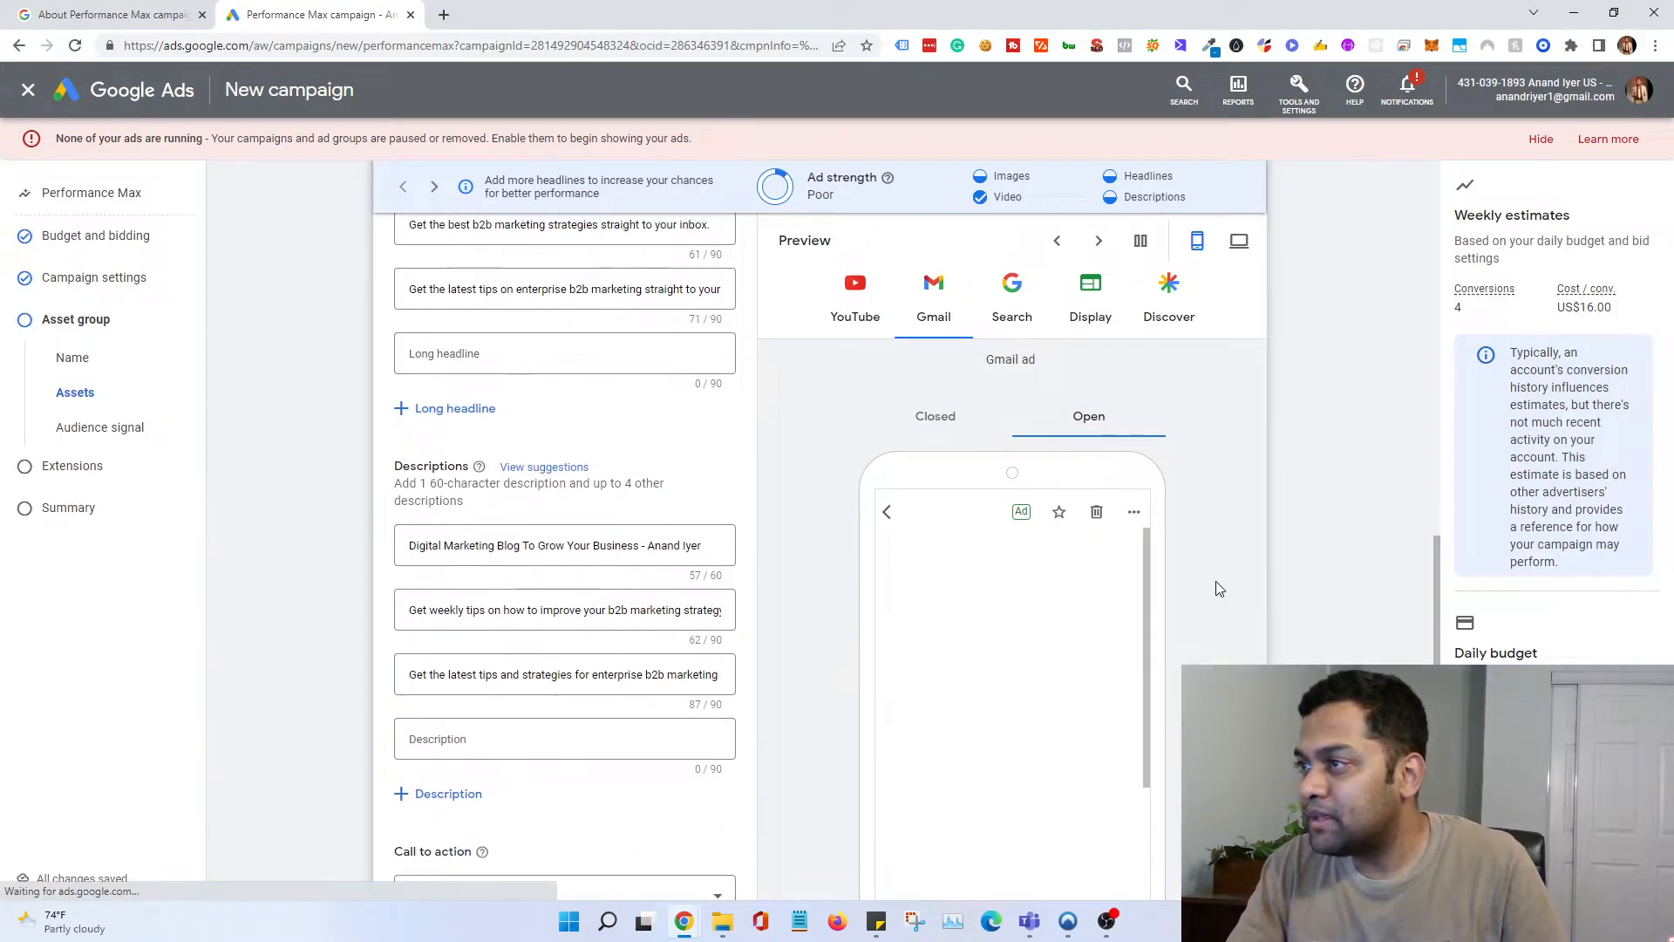
# Step: Examine the mobile ad previews for YouTube, Gmail, Search, Display and Discover alongside the asset group's entries
pyautogui.scroll(-1, 959, 436)
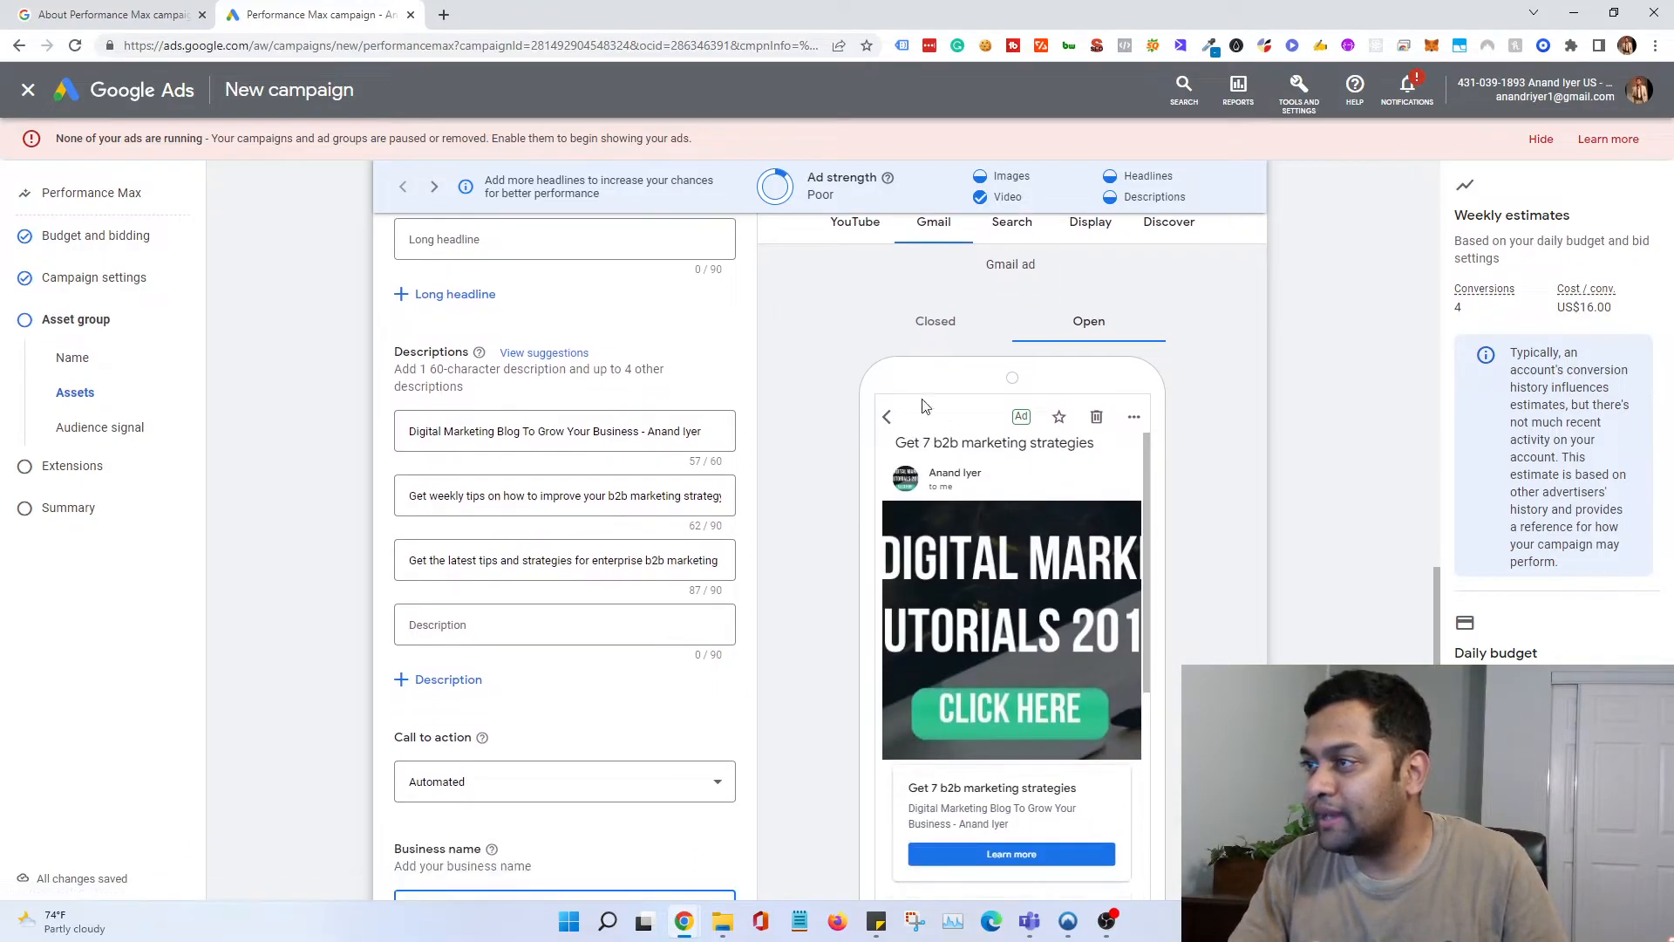
pyautogui.scroll(1, 872, 322)
pyautogui.click(863, 312)
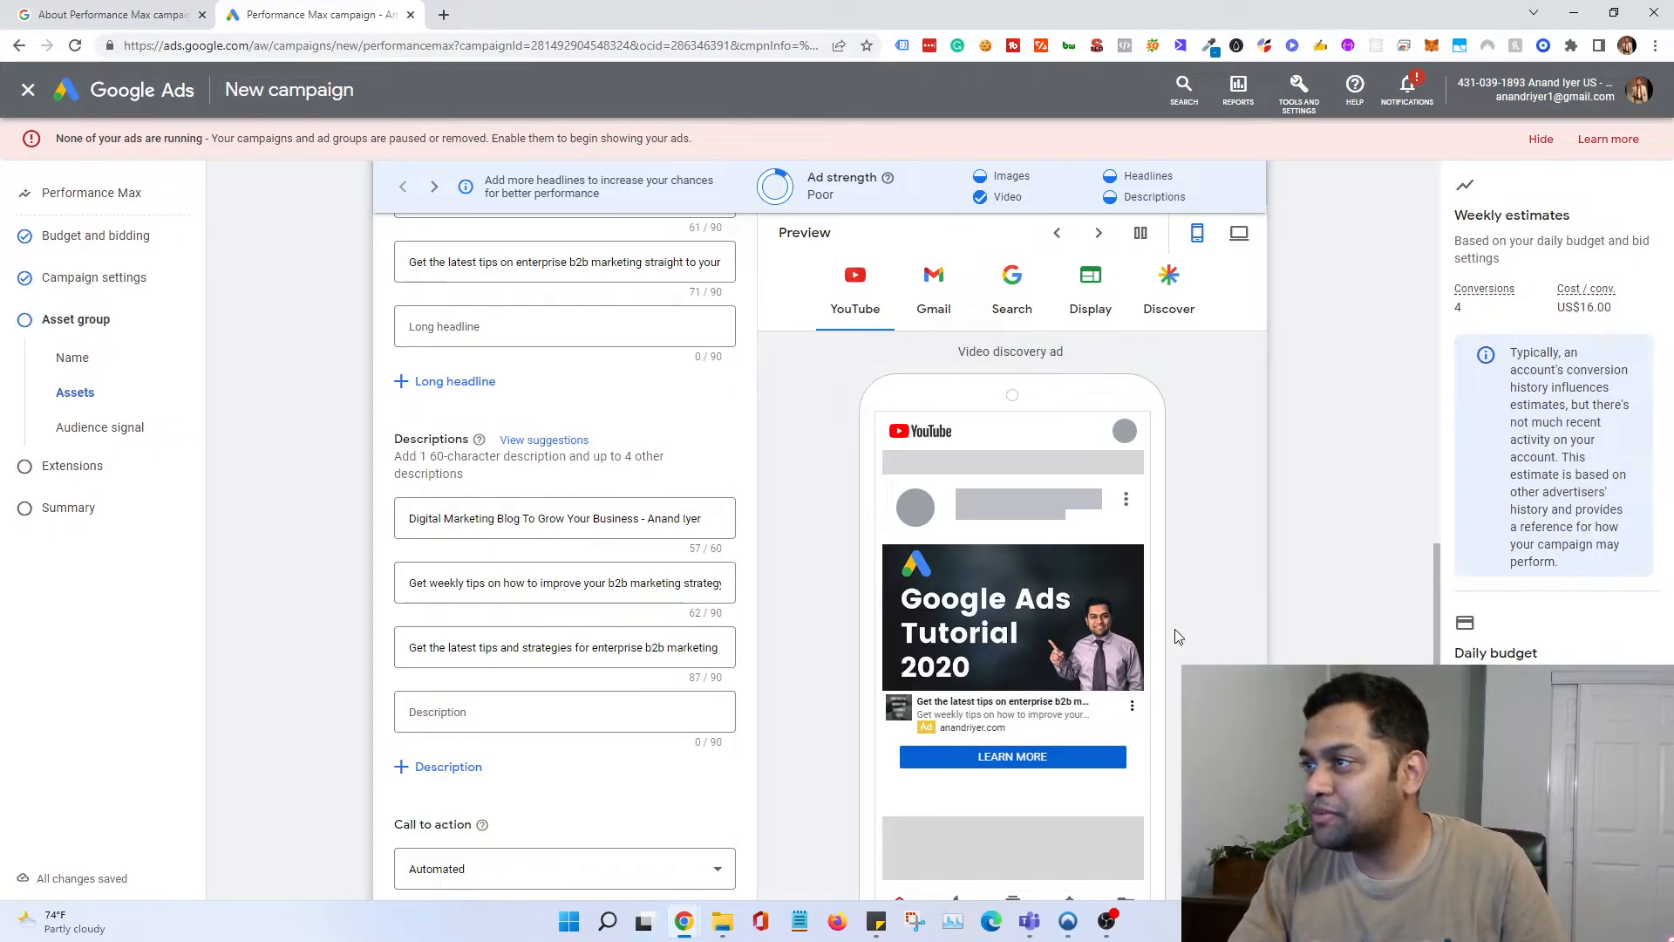
pyautogui.click(1012, 305)
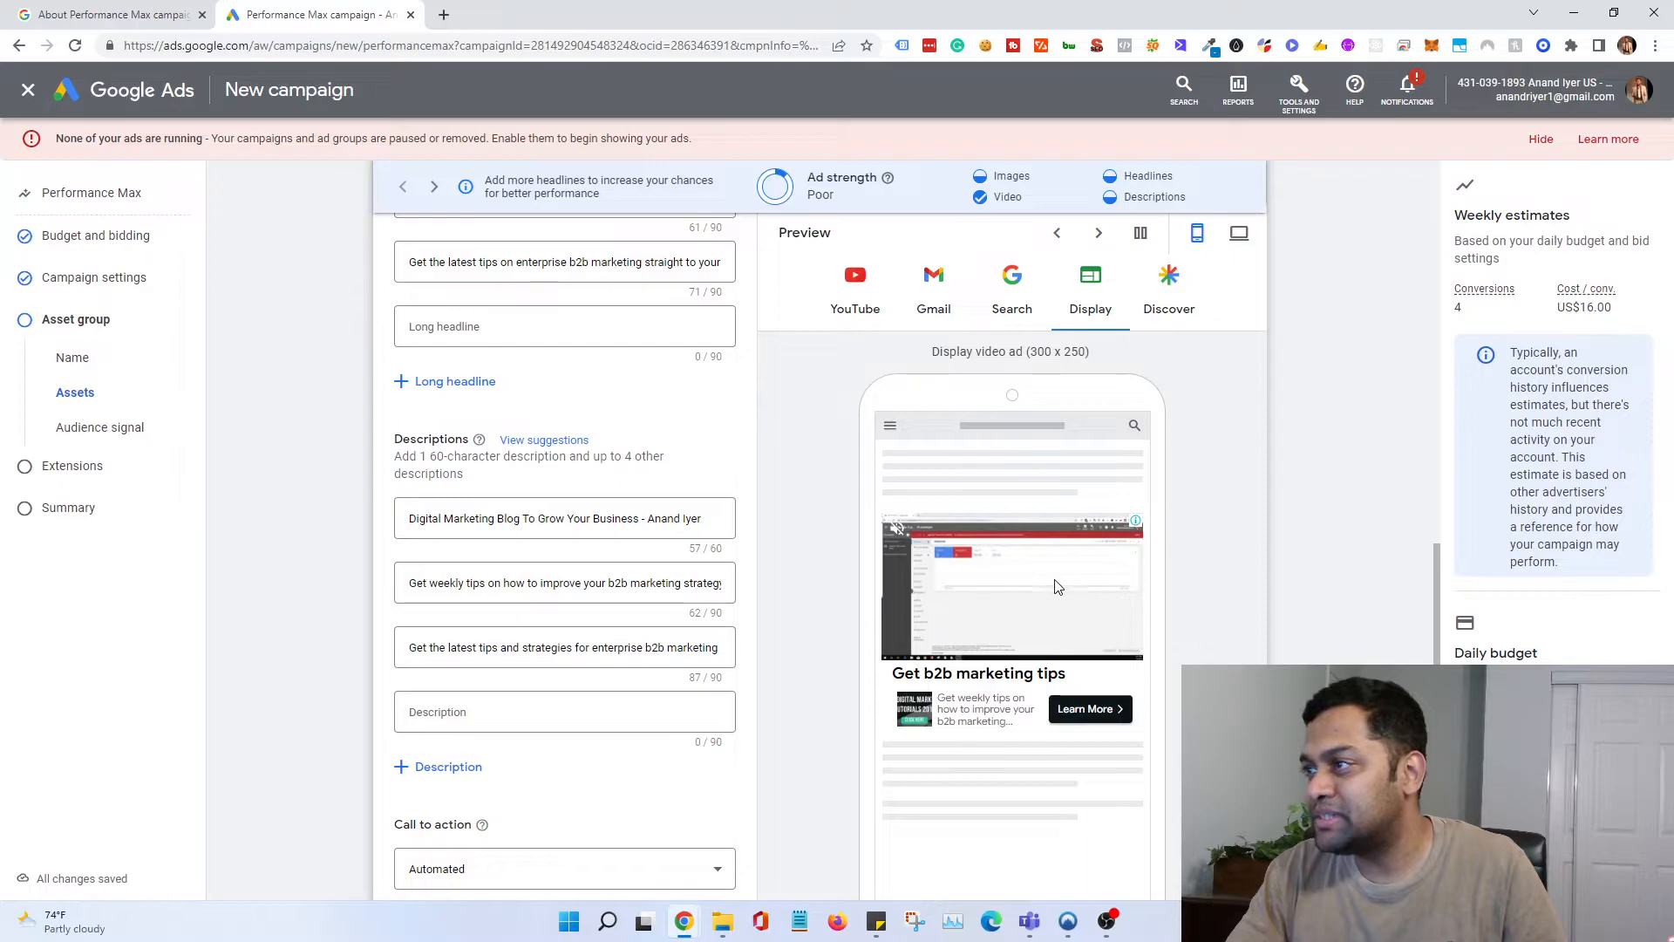
pyautogui.click(1169, 301)
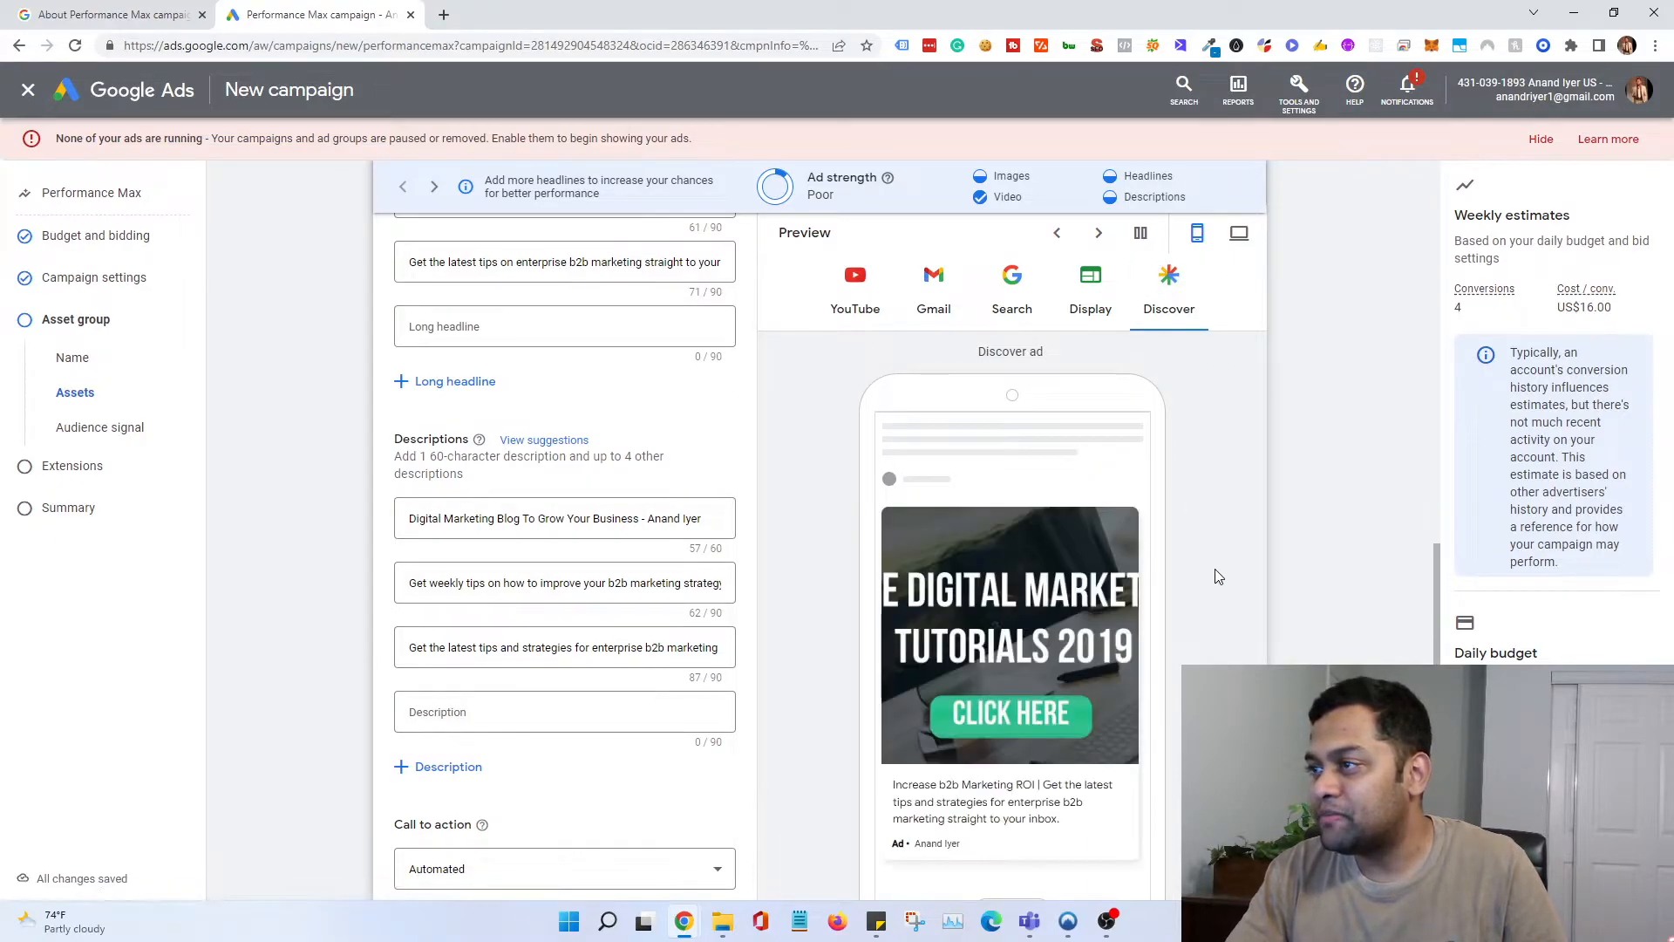
pyautogui.scroll(-4, 1111, 617)
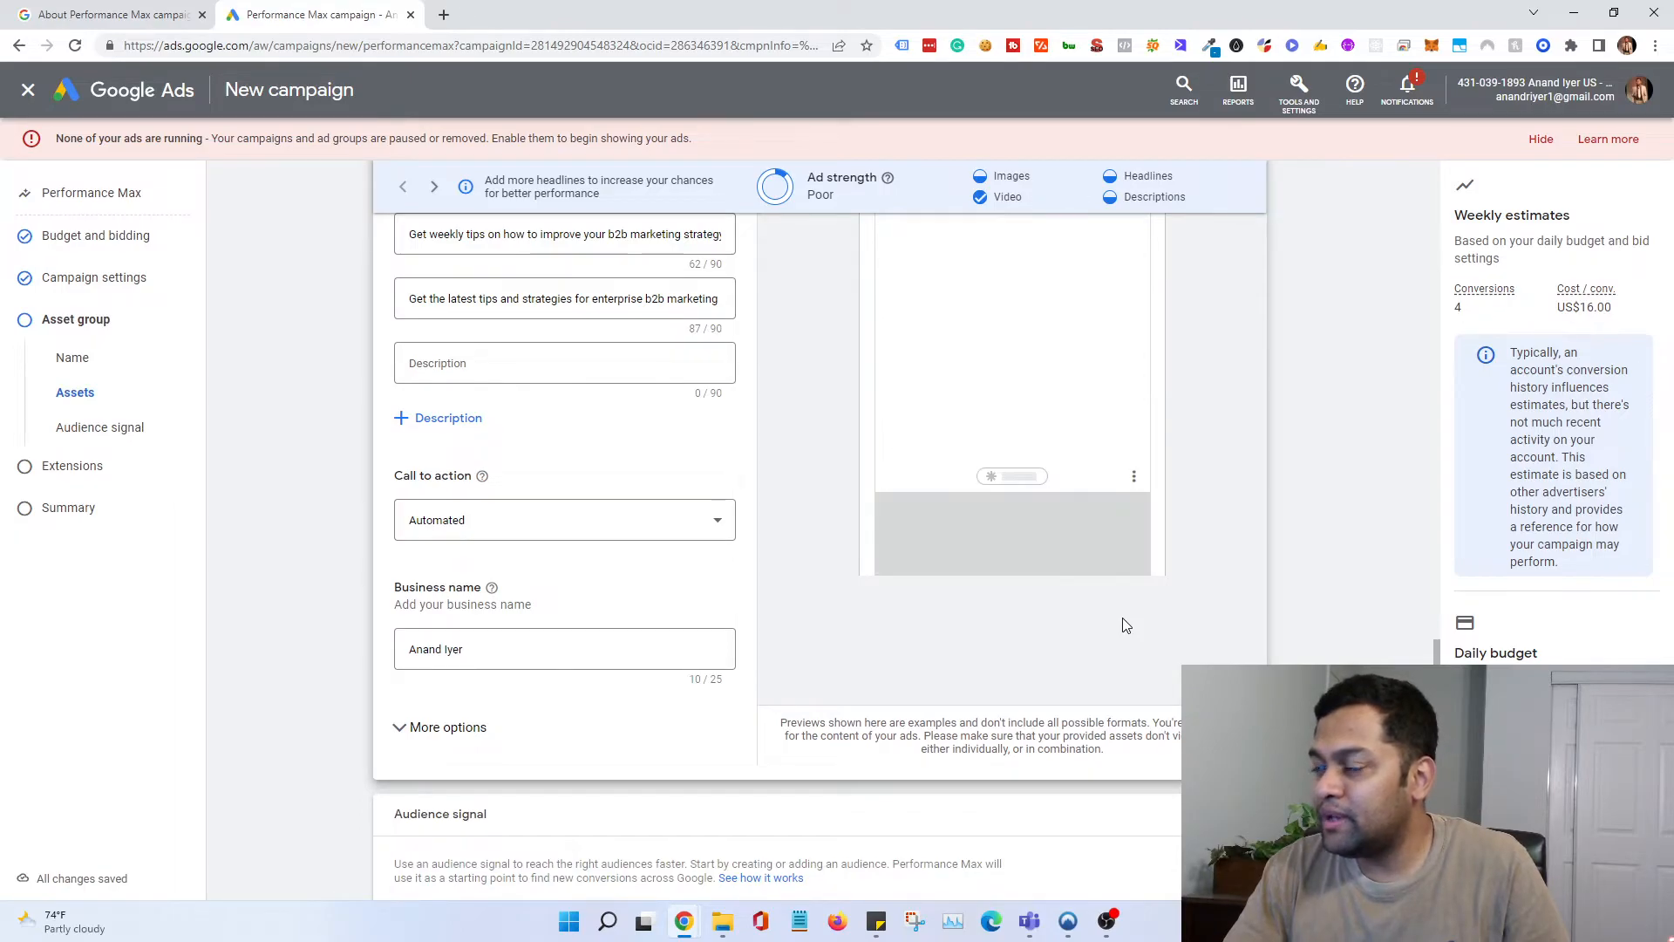
pyautogui.scroll(5, 1125, 626)
pyautogui.scroll(10, 1125, 625)
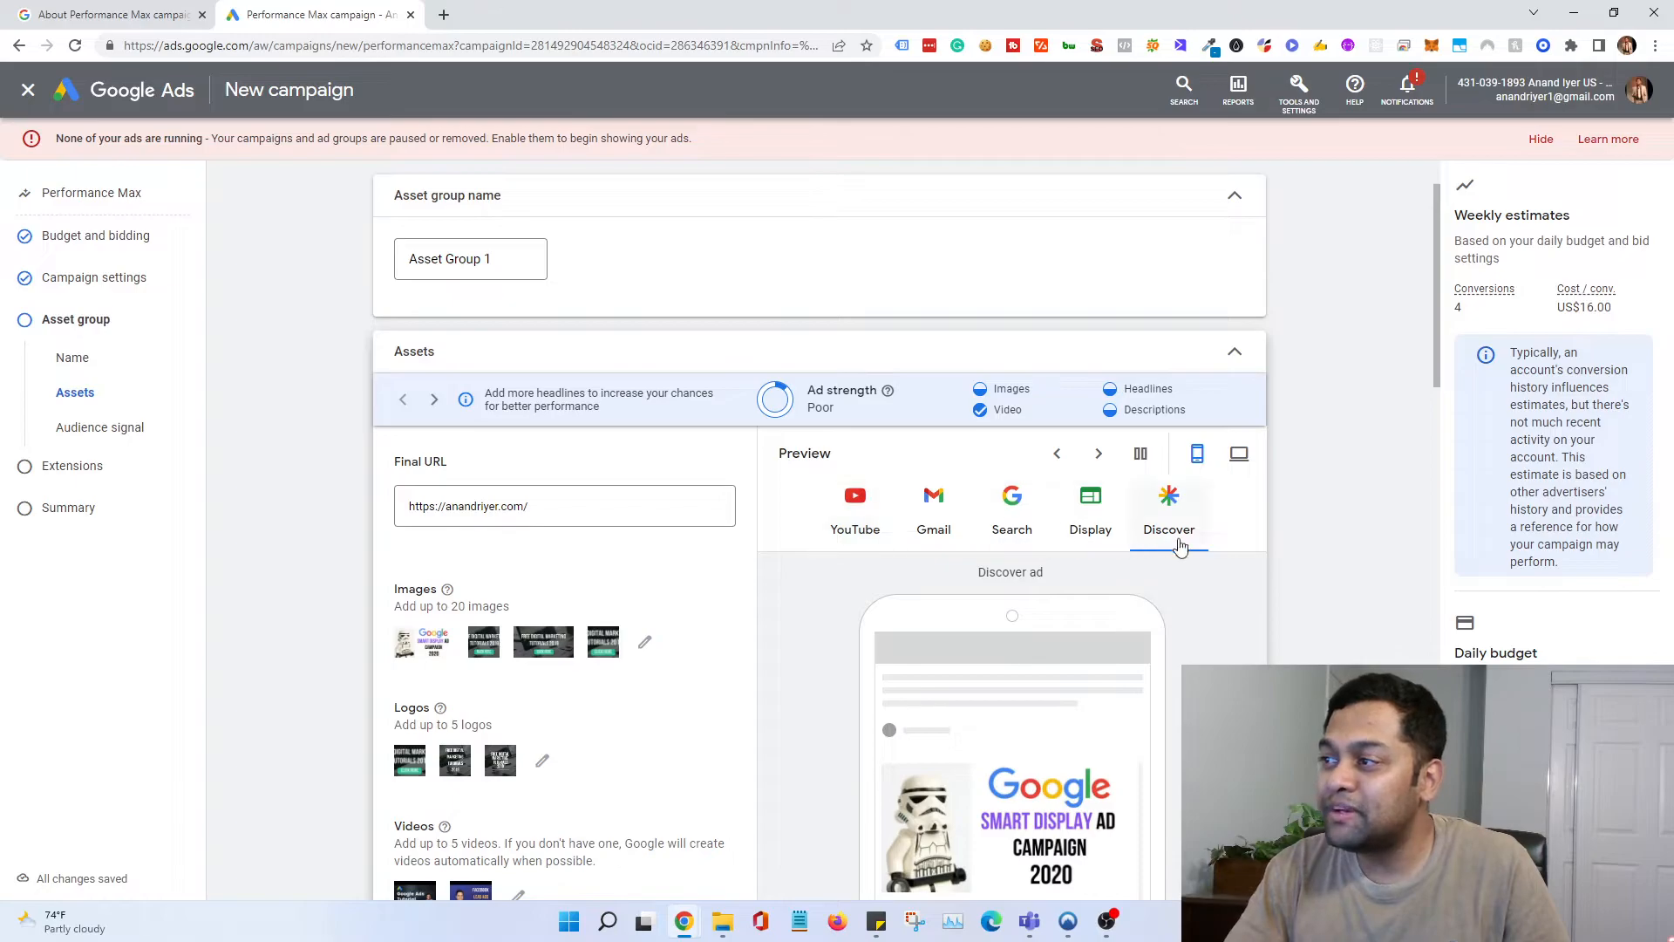
# Step: Create a new audience signal for the asset group and name it "Website Visits"
pyautogui.scroll(-15, 1223, 549)
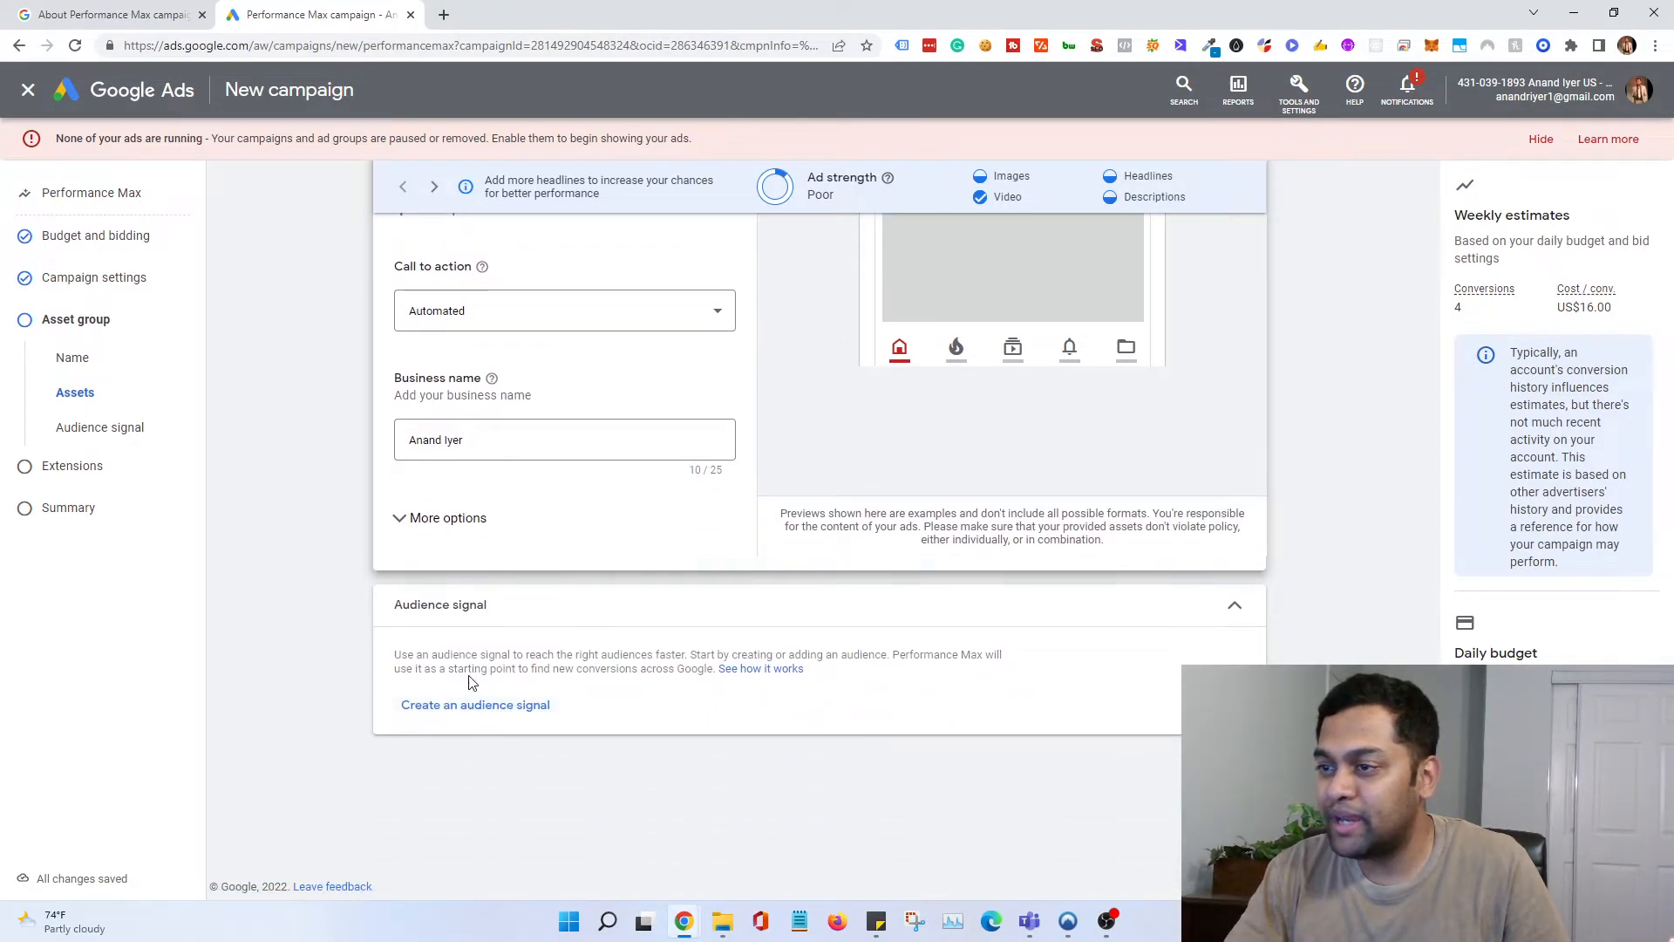
pyautogui.click(478, 704)
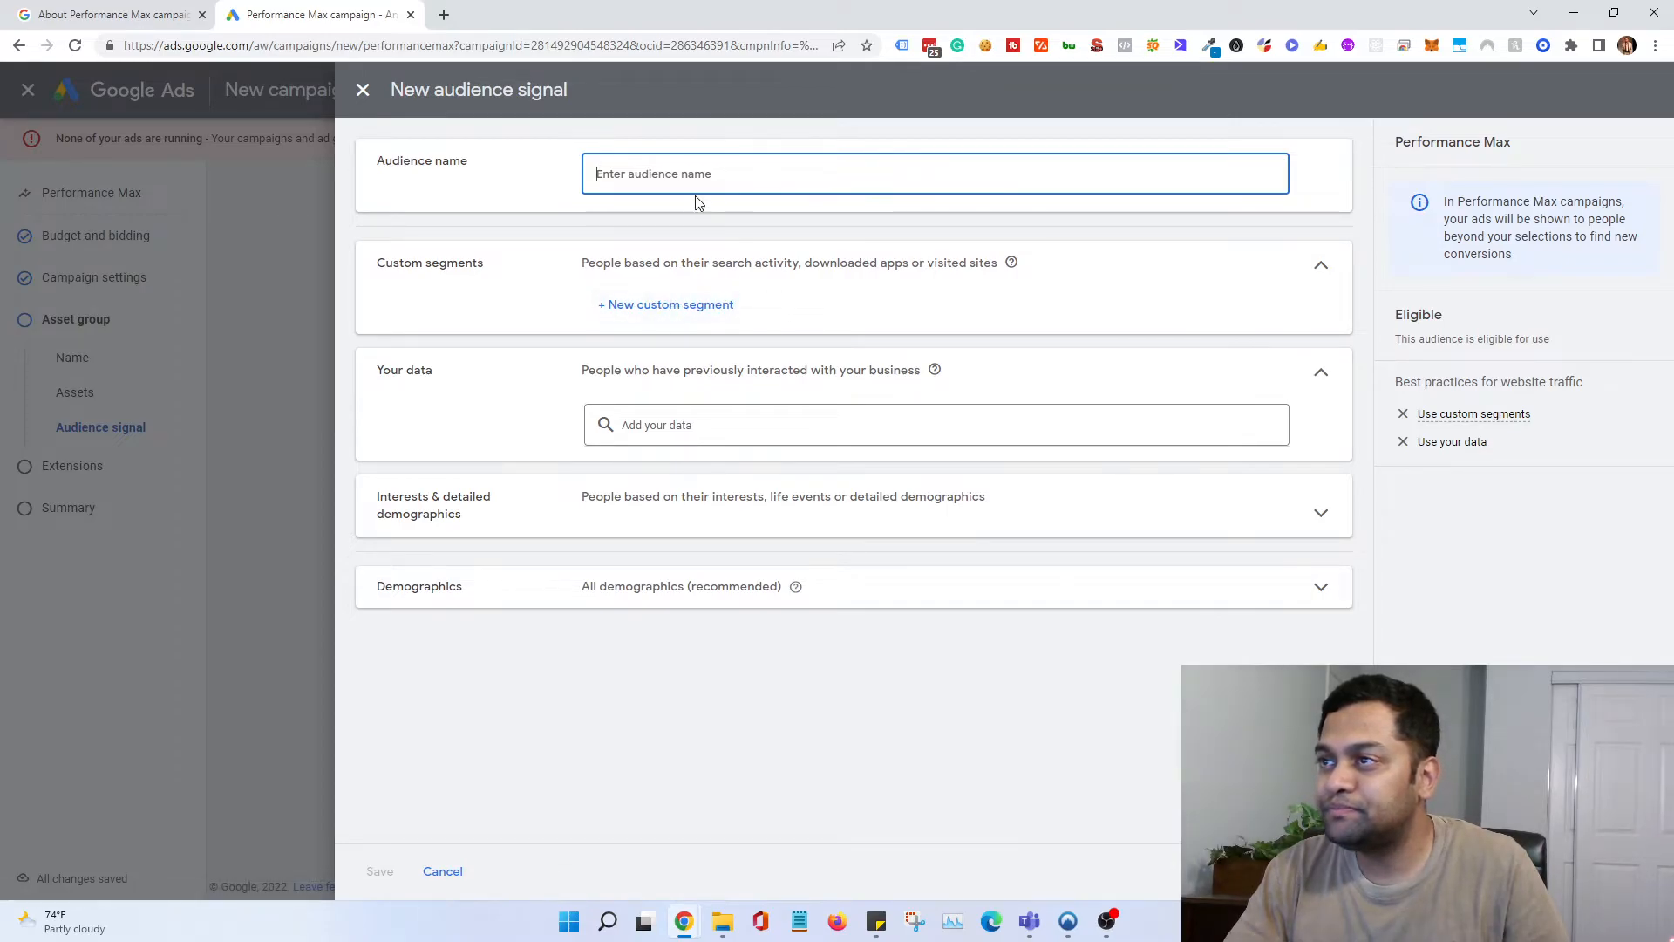
pyautogui.write('WEbsi')
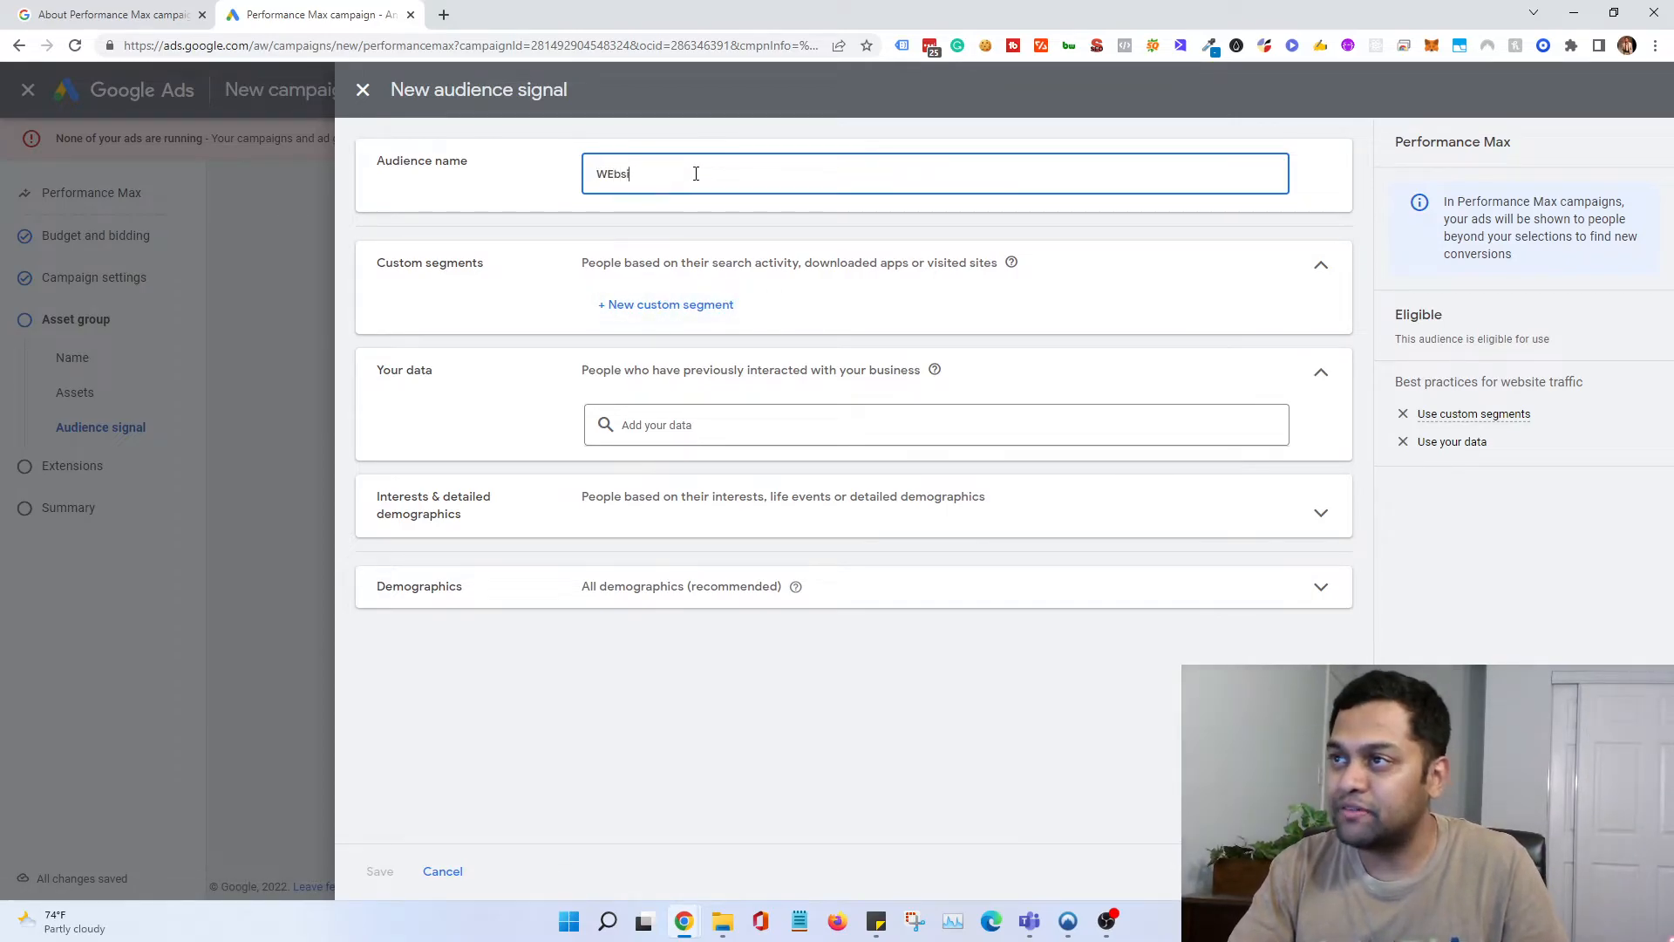
pyautogui.write('te Visits')
# Step: Start a new custom segment in the audience signal and name it "People Interested in B2B Marketing"
pyautogui.click(679, 305)
pyautogui.click(684, 218)
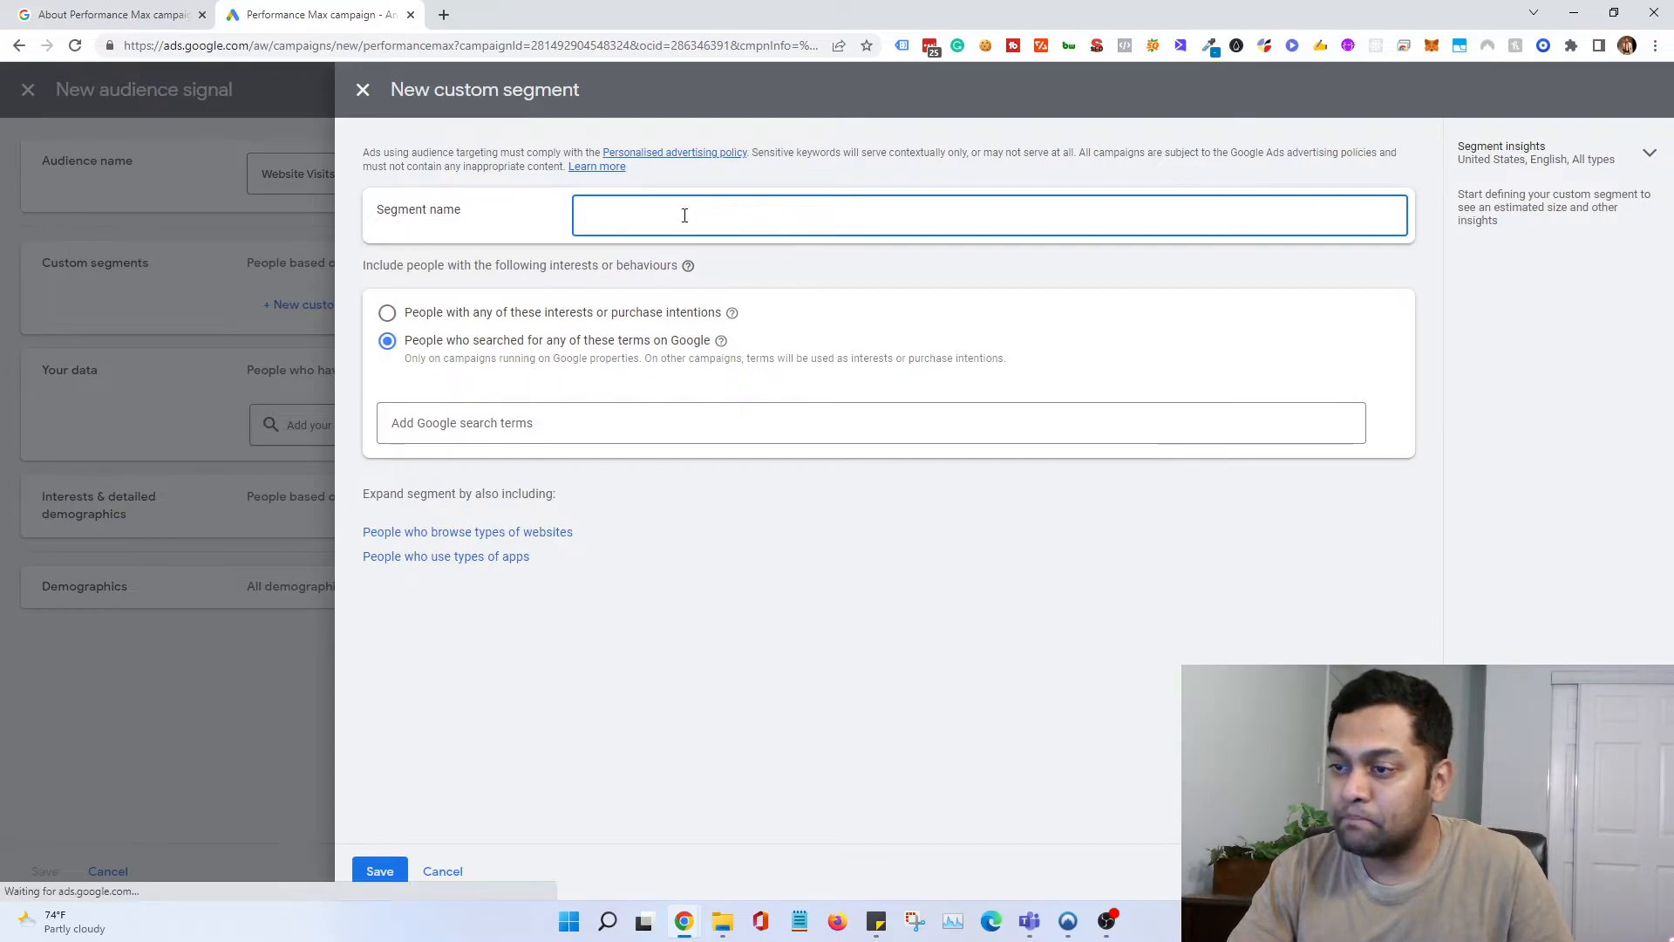
pyautogui.write('People Interested In B2B Marketing')
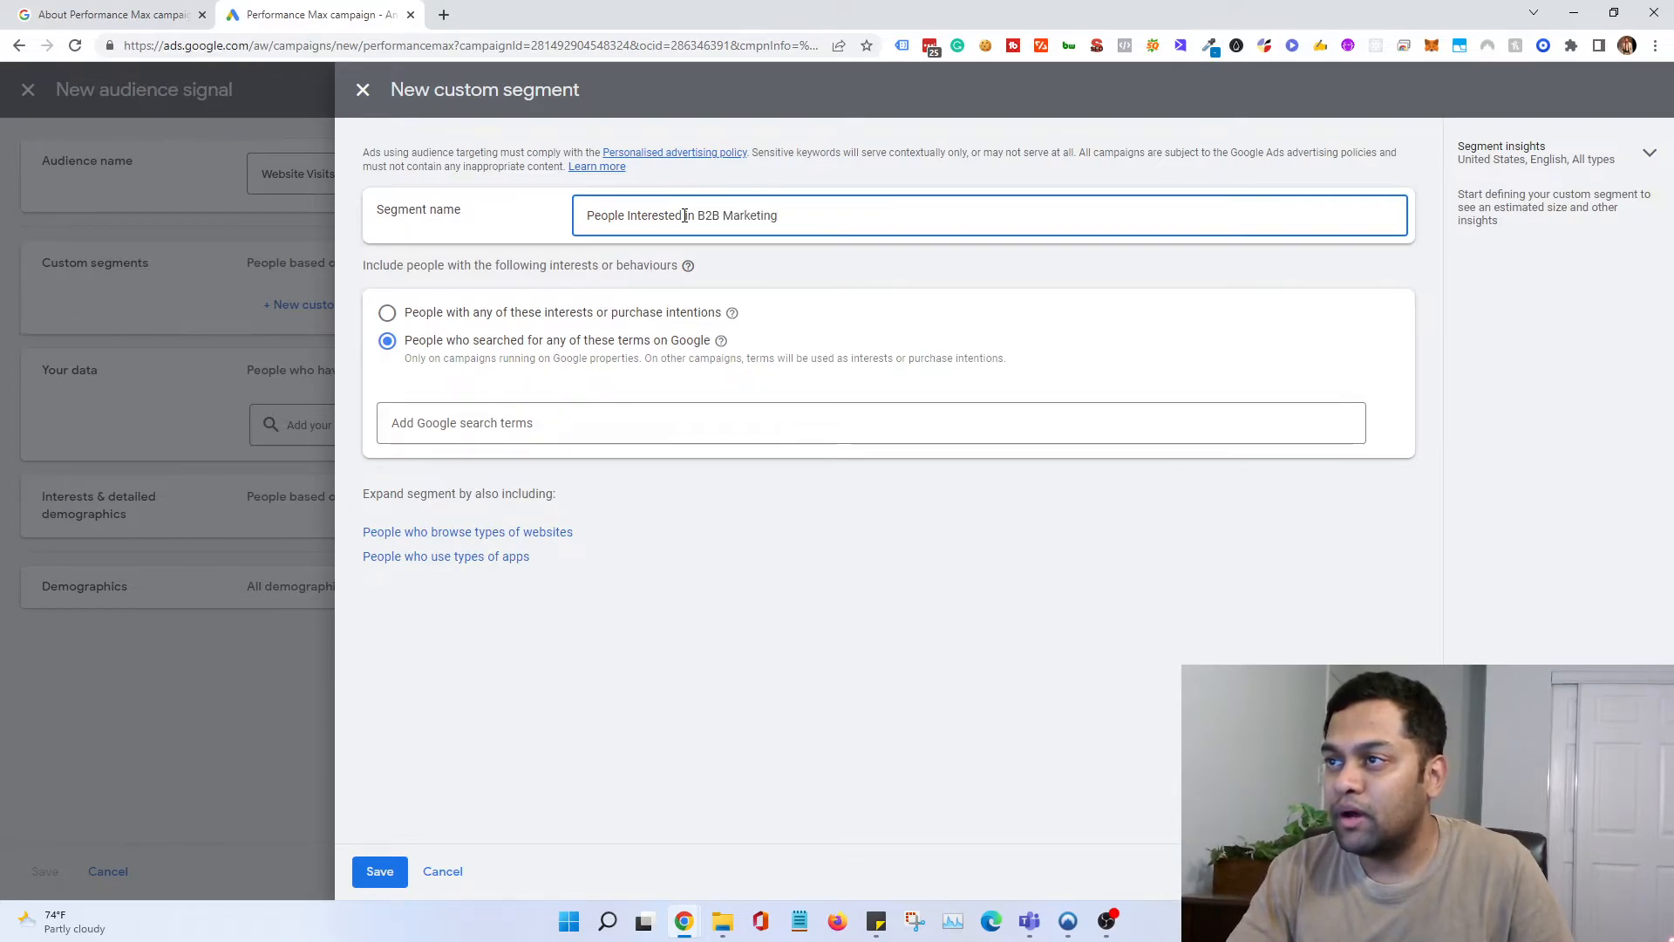
# Step: Add the Google search terms "b2b marketing" and "b2b digital marketing" to the custom segment
pyautogui.click(536, 420)
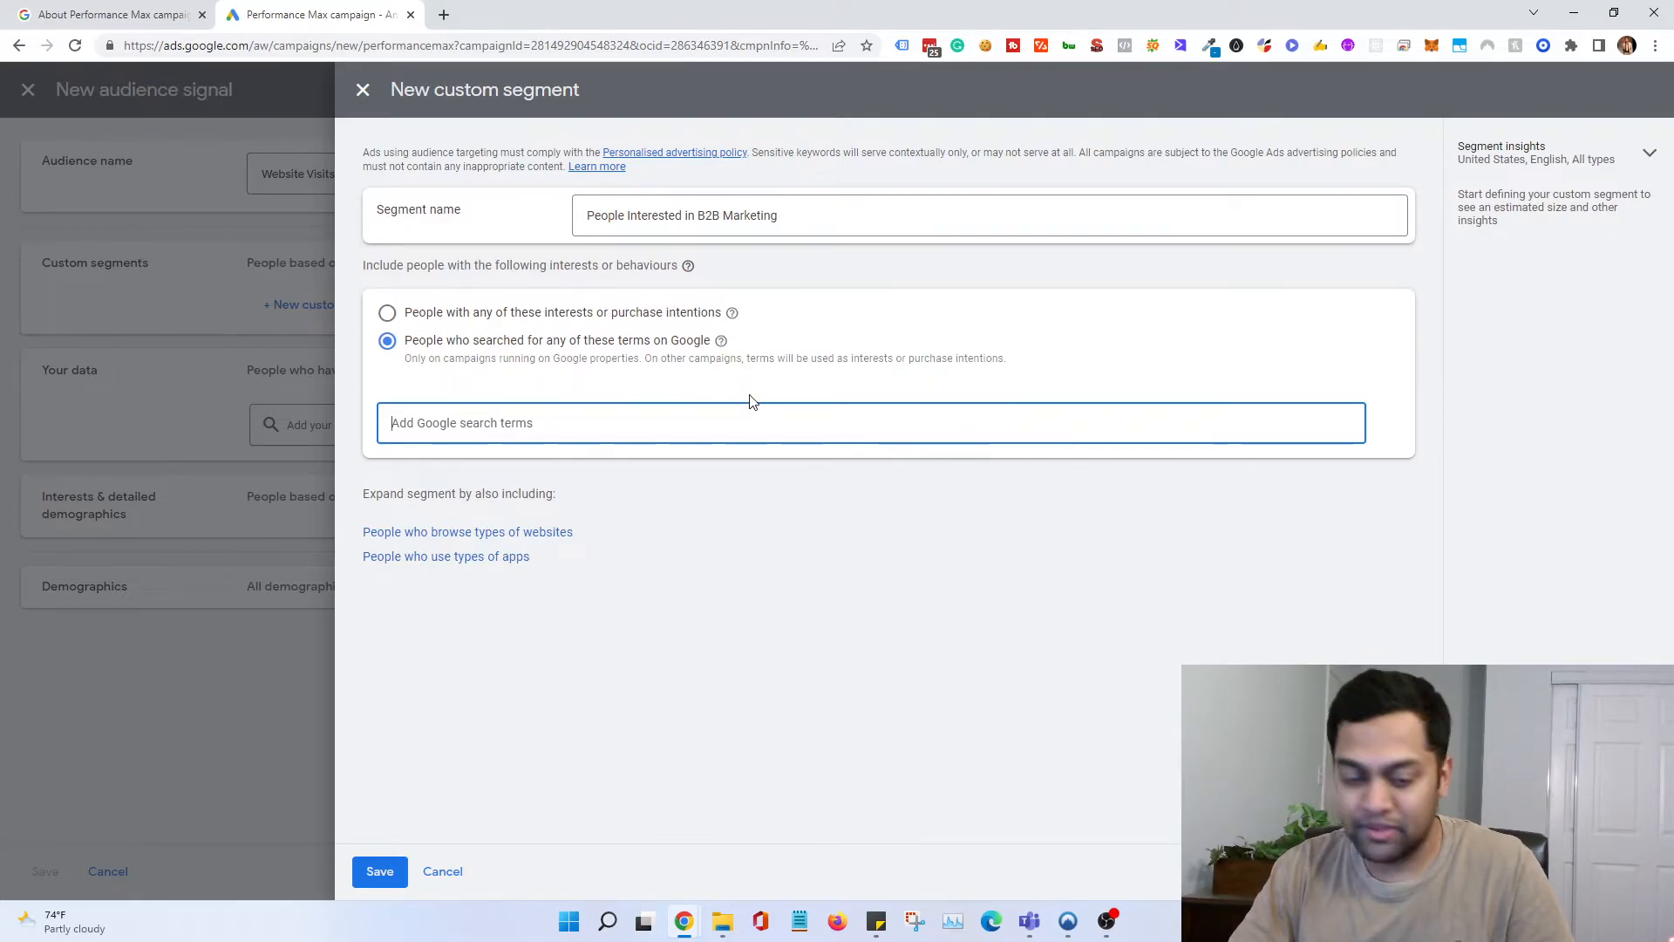
pyautogui.write('b2b marketing')
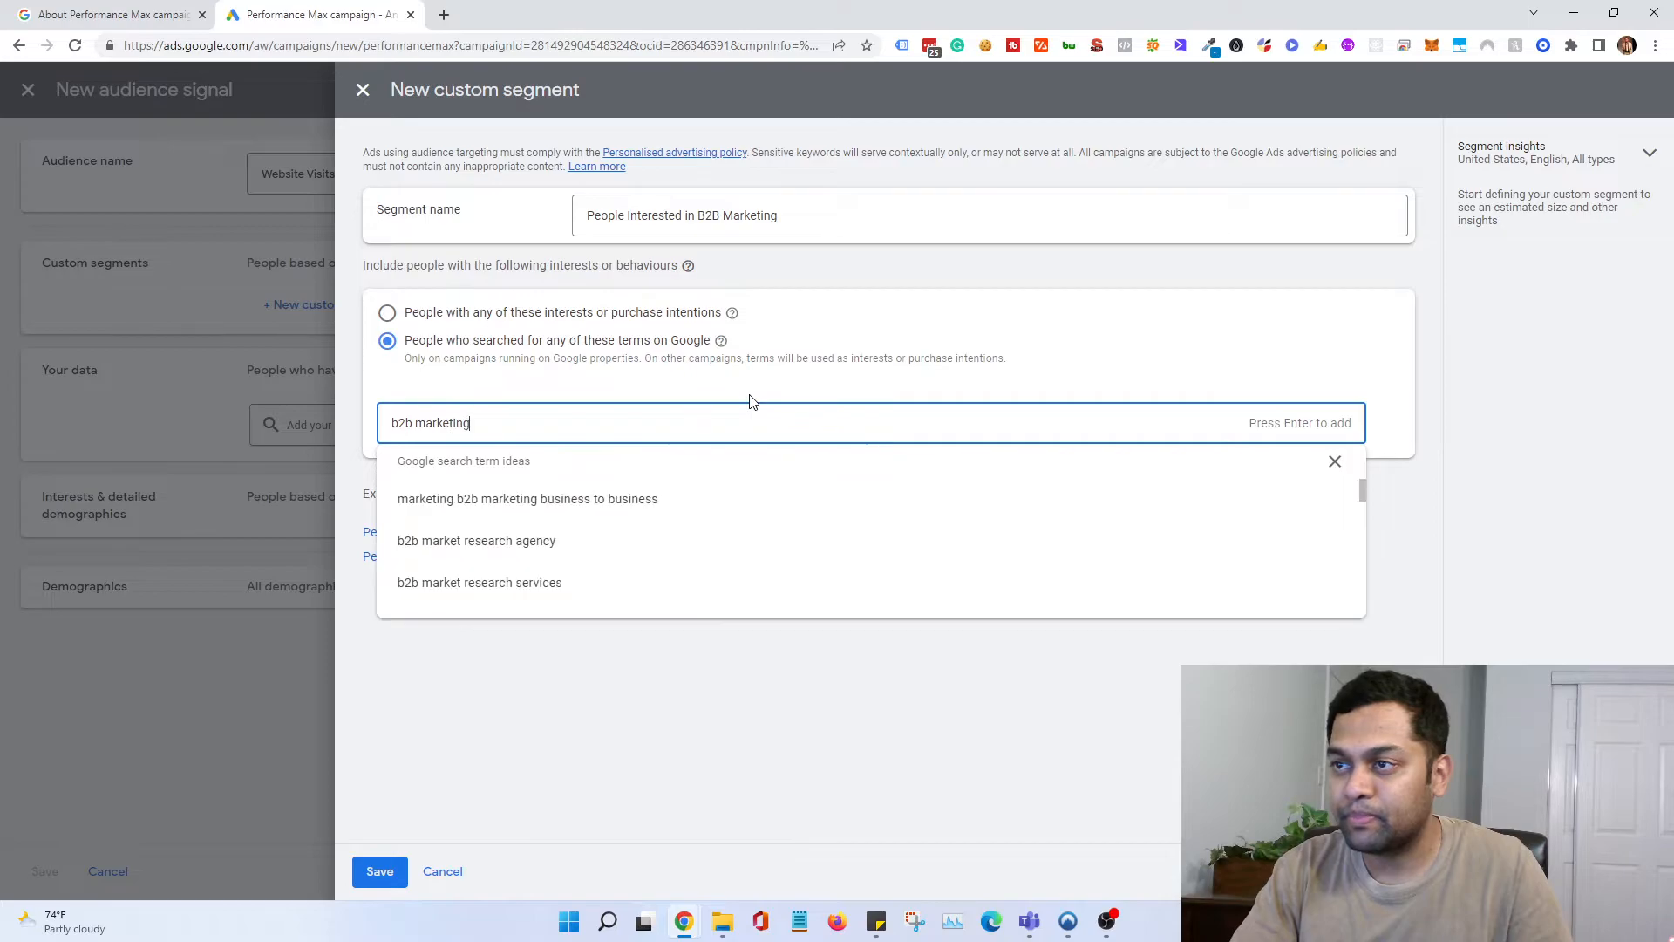
pyautogui.press('Return')
pyautogui.write('b2b digital marketing')
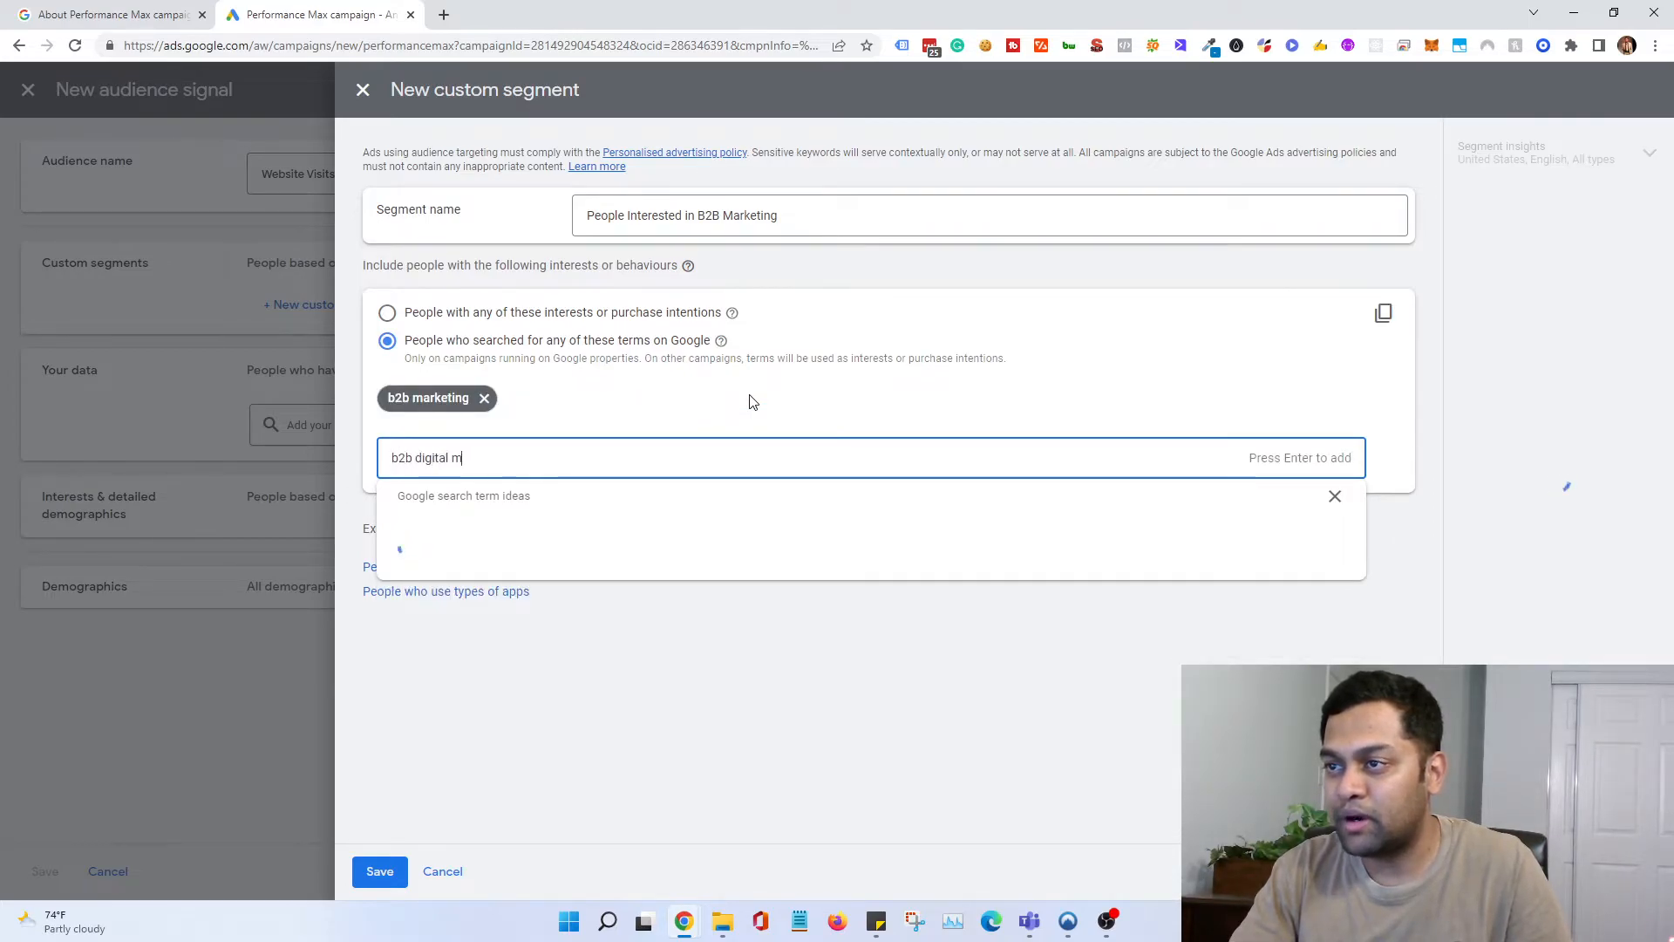
pyautogui.press('Return')
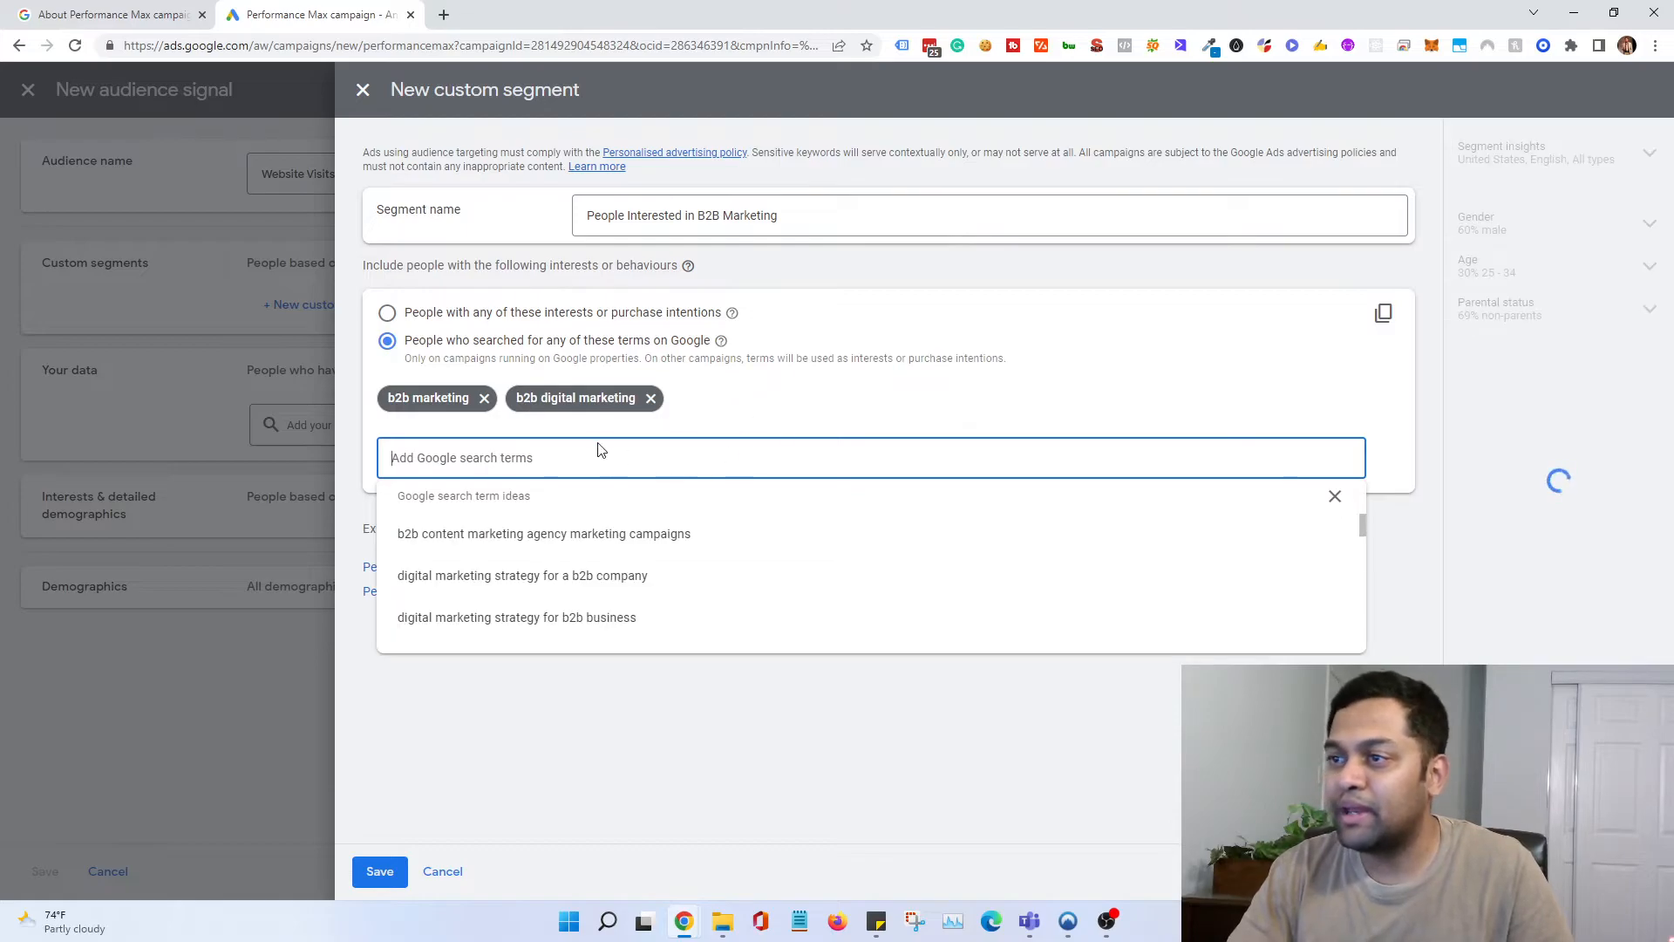
# Step: Add the suggested search terms "b2b content marketing agency marketing campaigns", "digital marketing strategy for b2b business" and "digital marketing strategy for a b2b company"
pyautogui.click(573, 548)
pyautogui.click(584, 578)
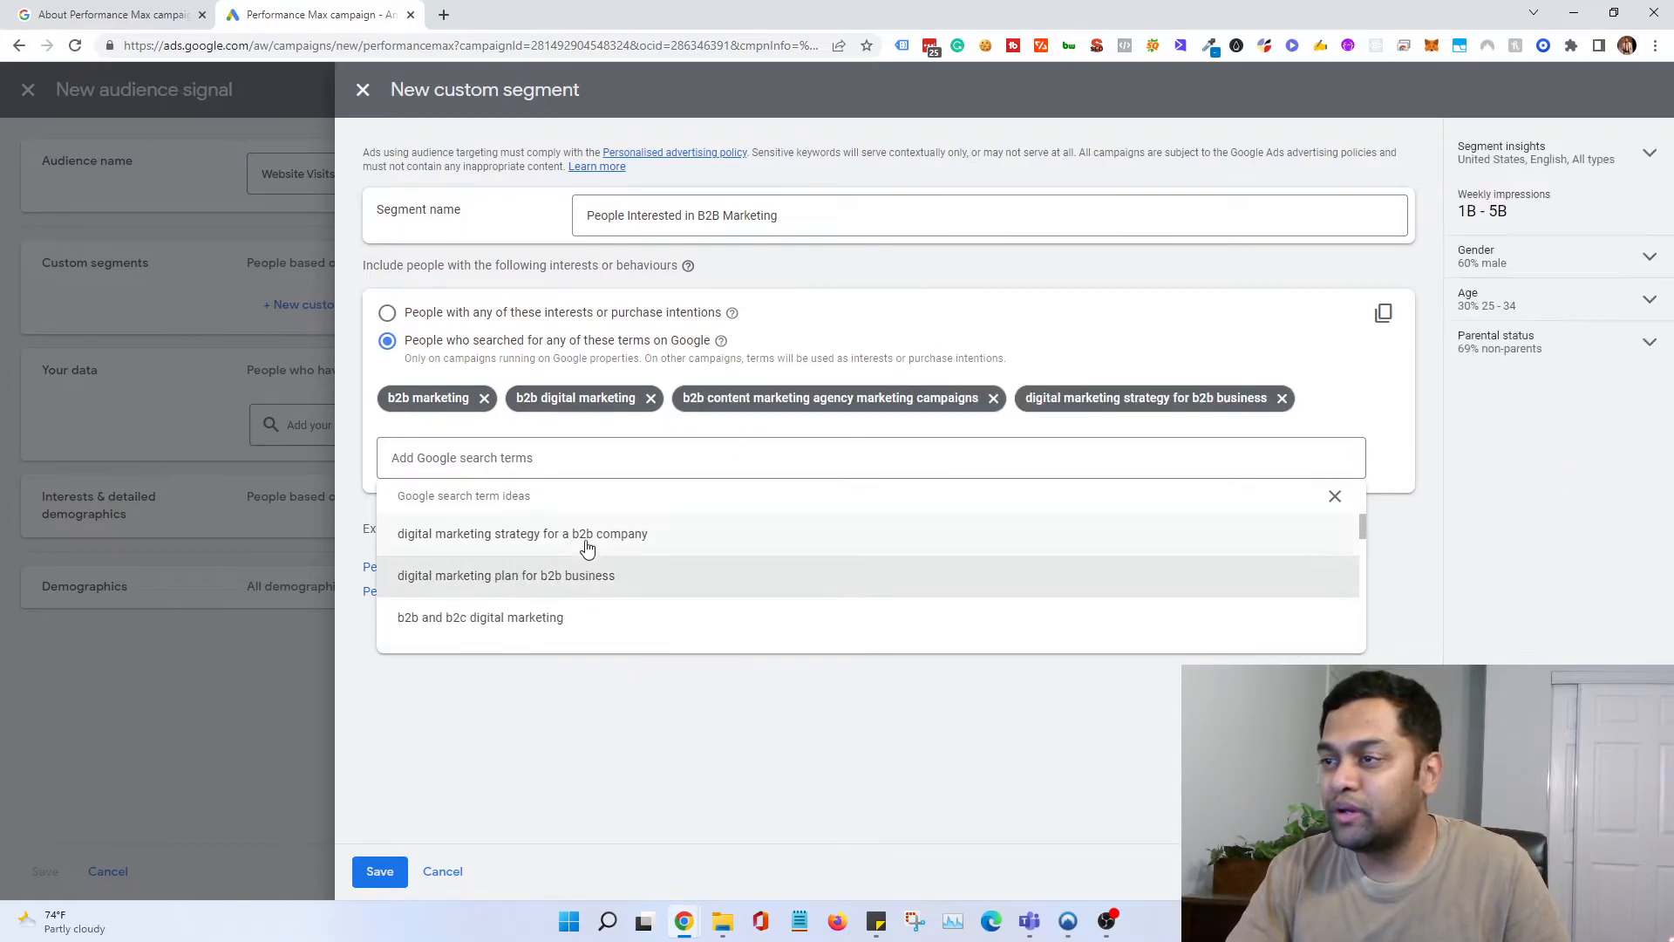
pyautogui.click(538, 532)
# Step: Add suggestions "b2b and b2c digital marketing", "b2b online marketing company", "b2b marketing digital marketing" and "b2b social media marketing best practices", and save the segment
pyautogui.click(553, 610)
pyautogui.click(532, 657)
pyautogui.click(533, 636)
pyautogui.click(534, 583)
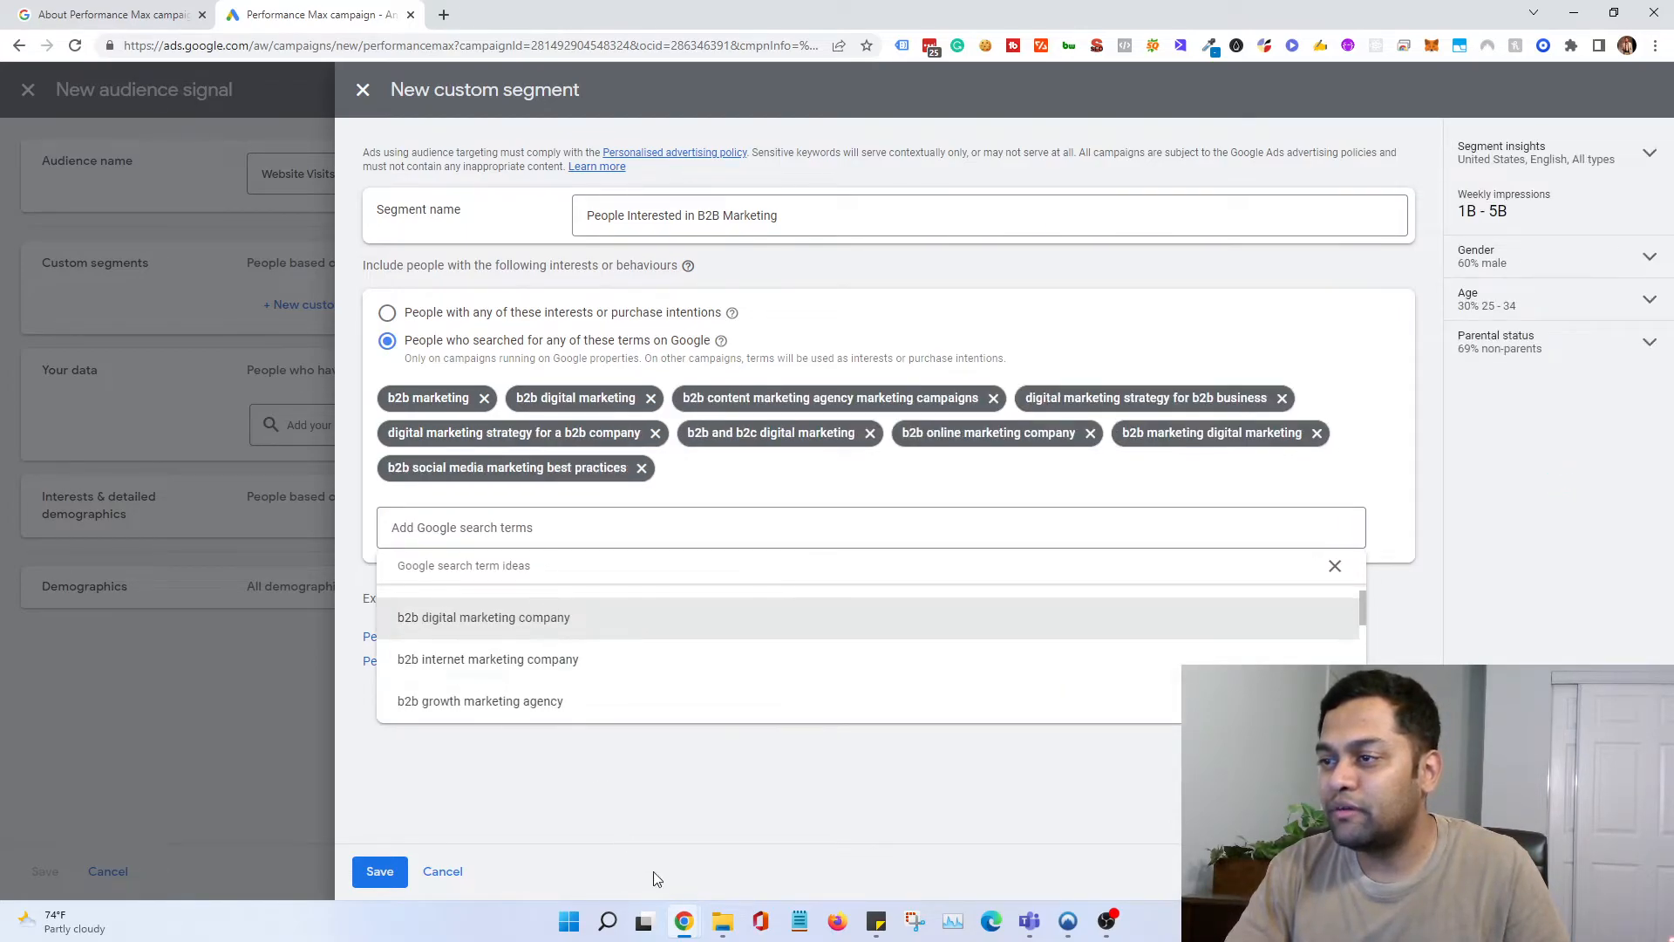
pyautogui.click(657, 875)
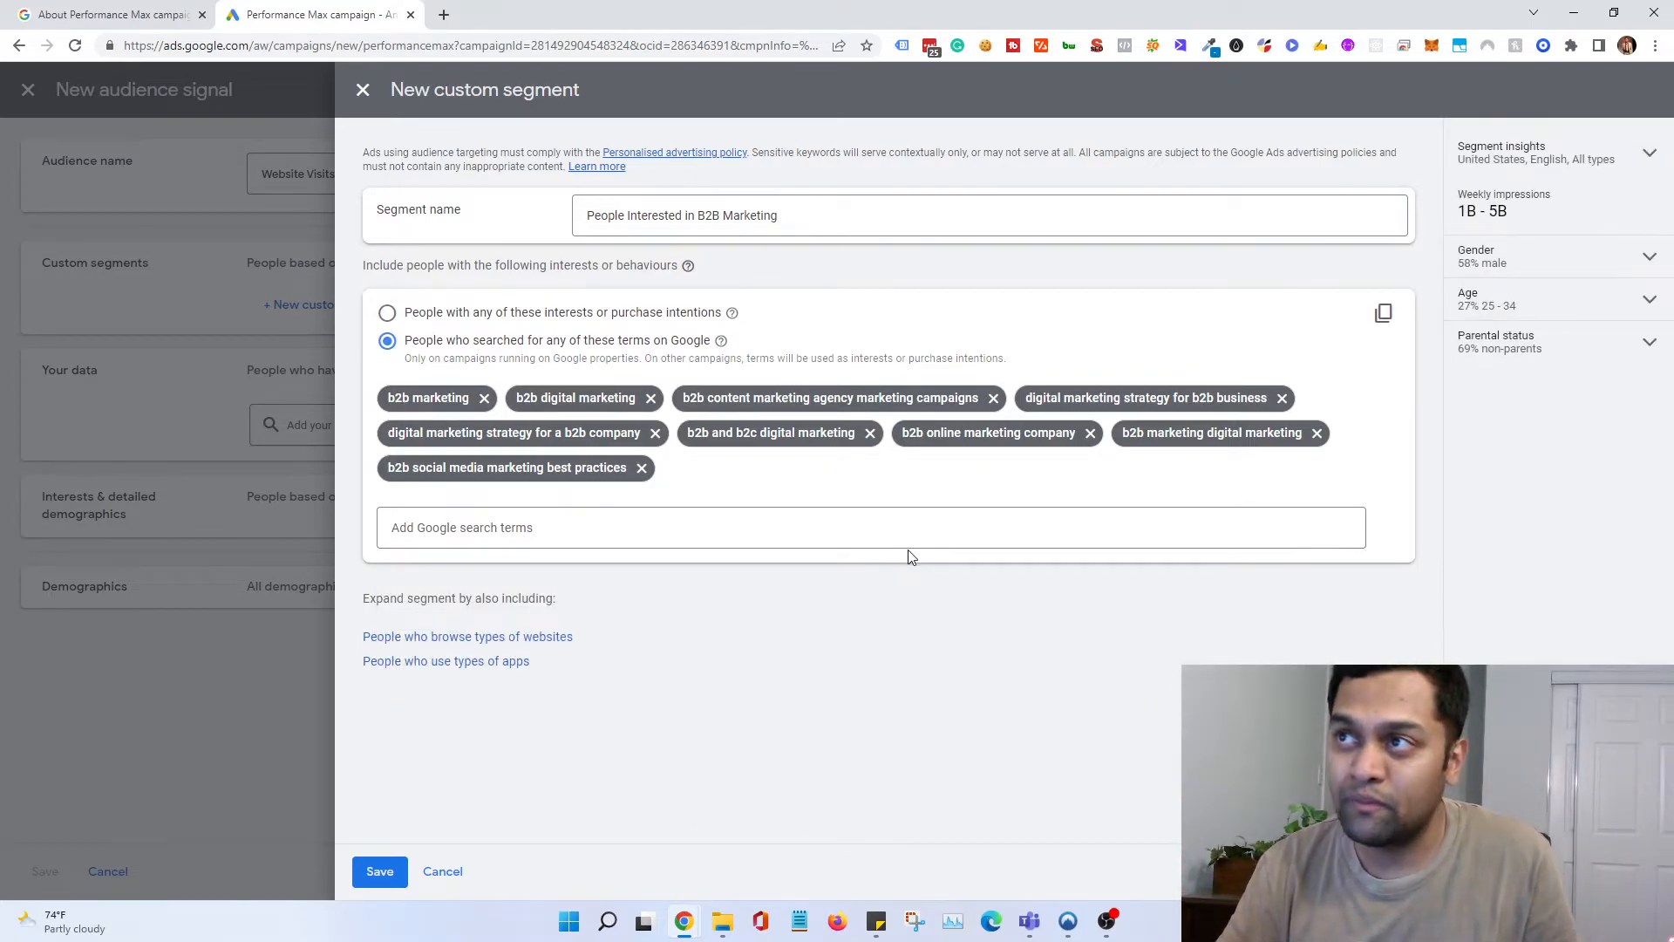
pyautogui.click(378, 872)
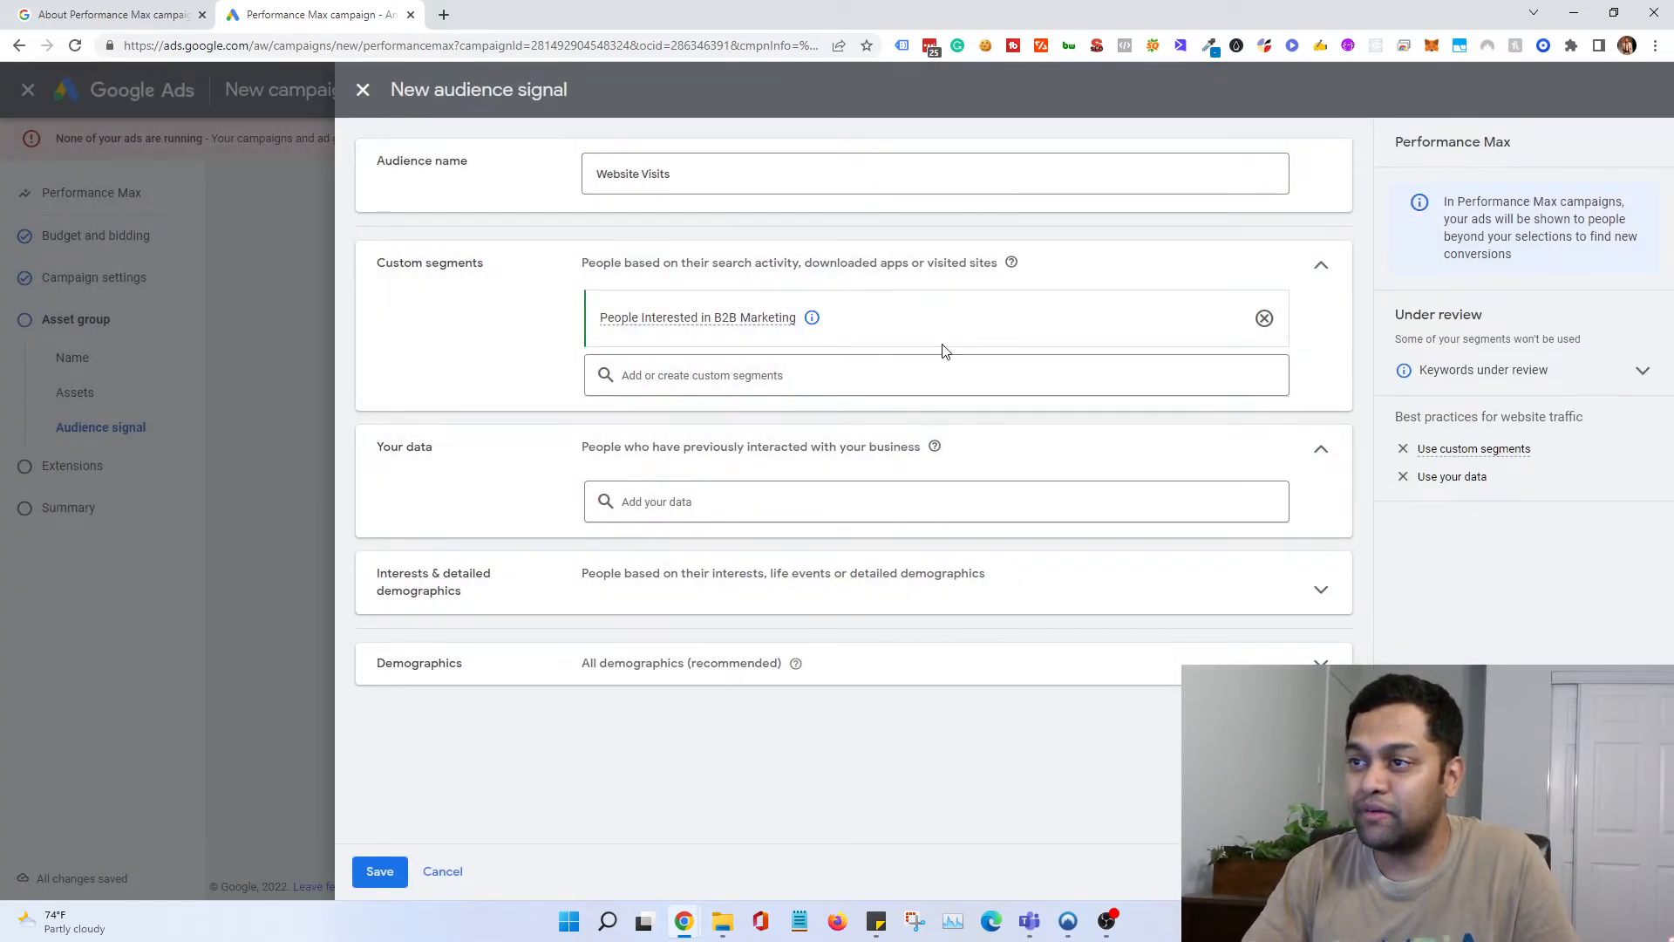
# Step: Browse the existing custom segments available for the audience signal
pyautogui.click(770, 389)
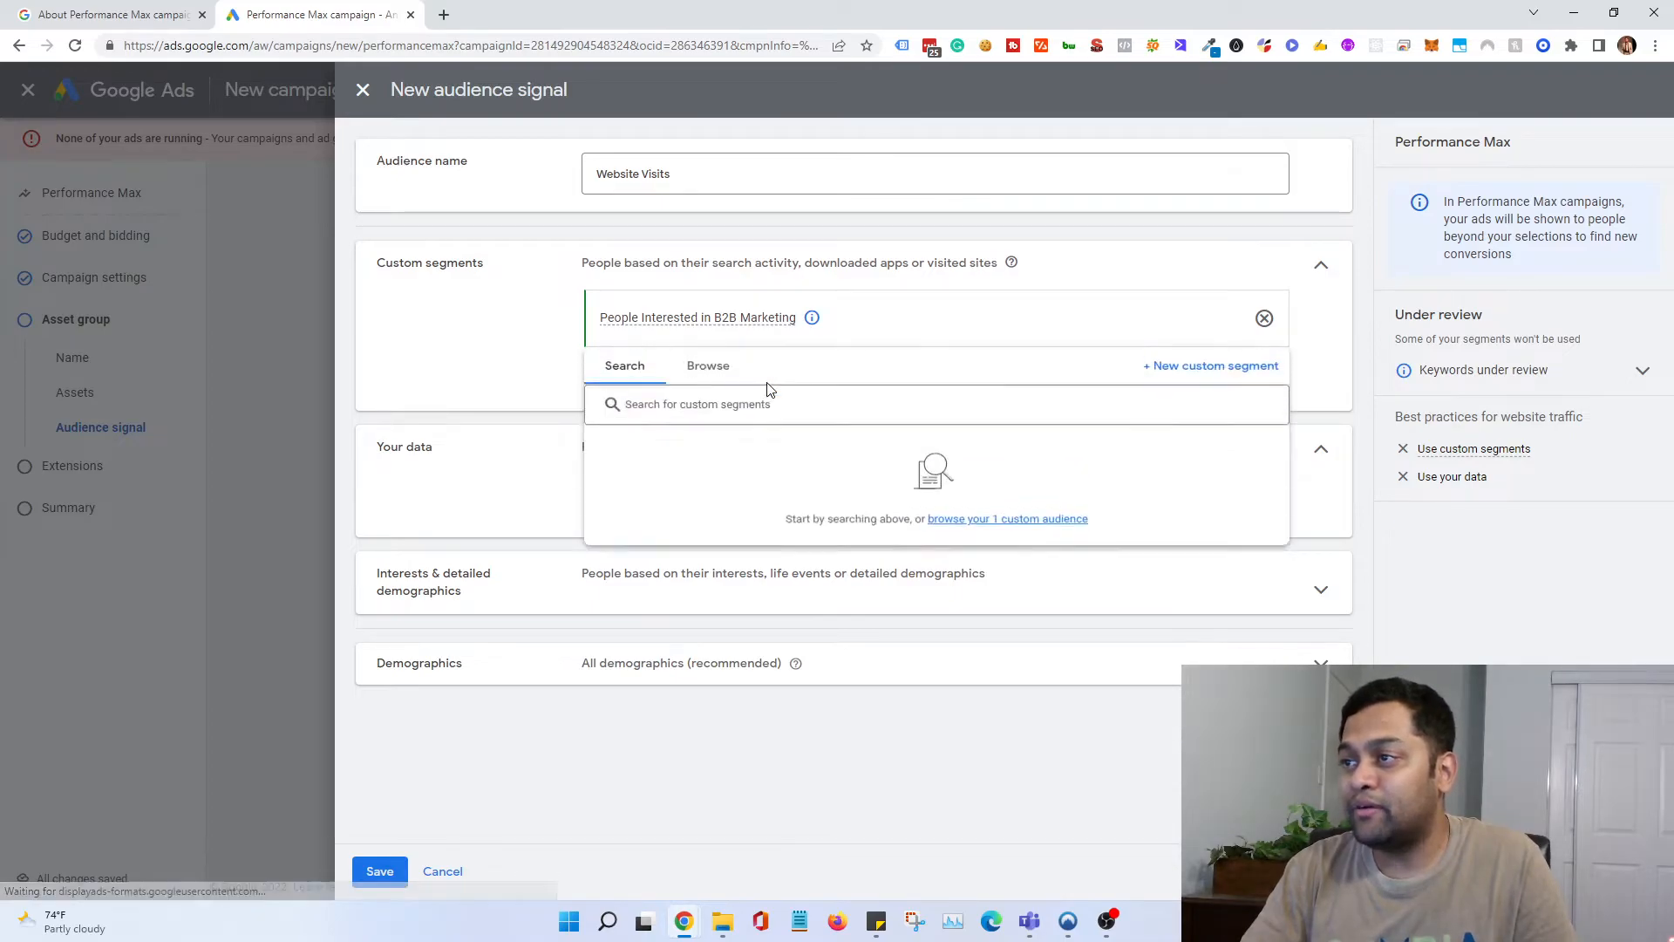
pyautogui.click(708, 367)
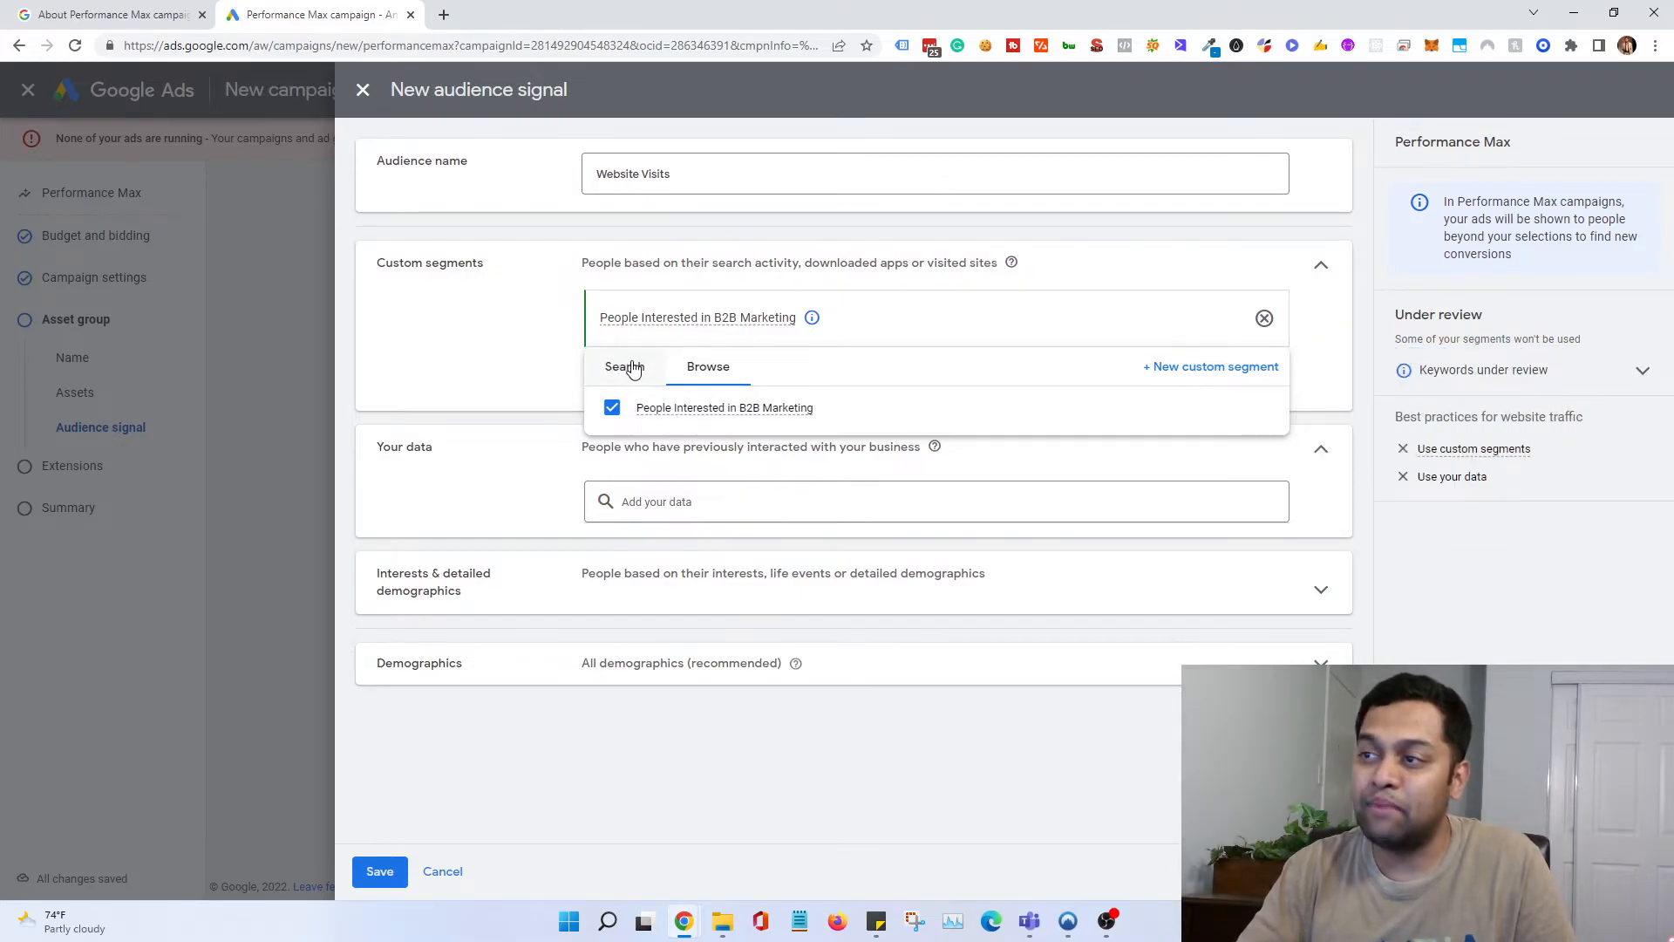
pyautogui.click(489, 383)
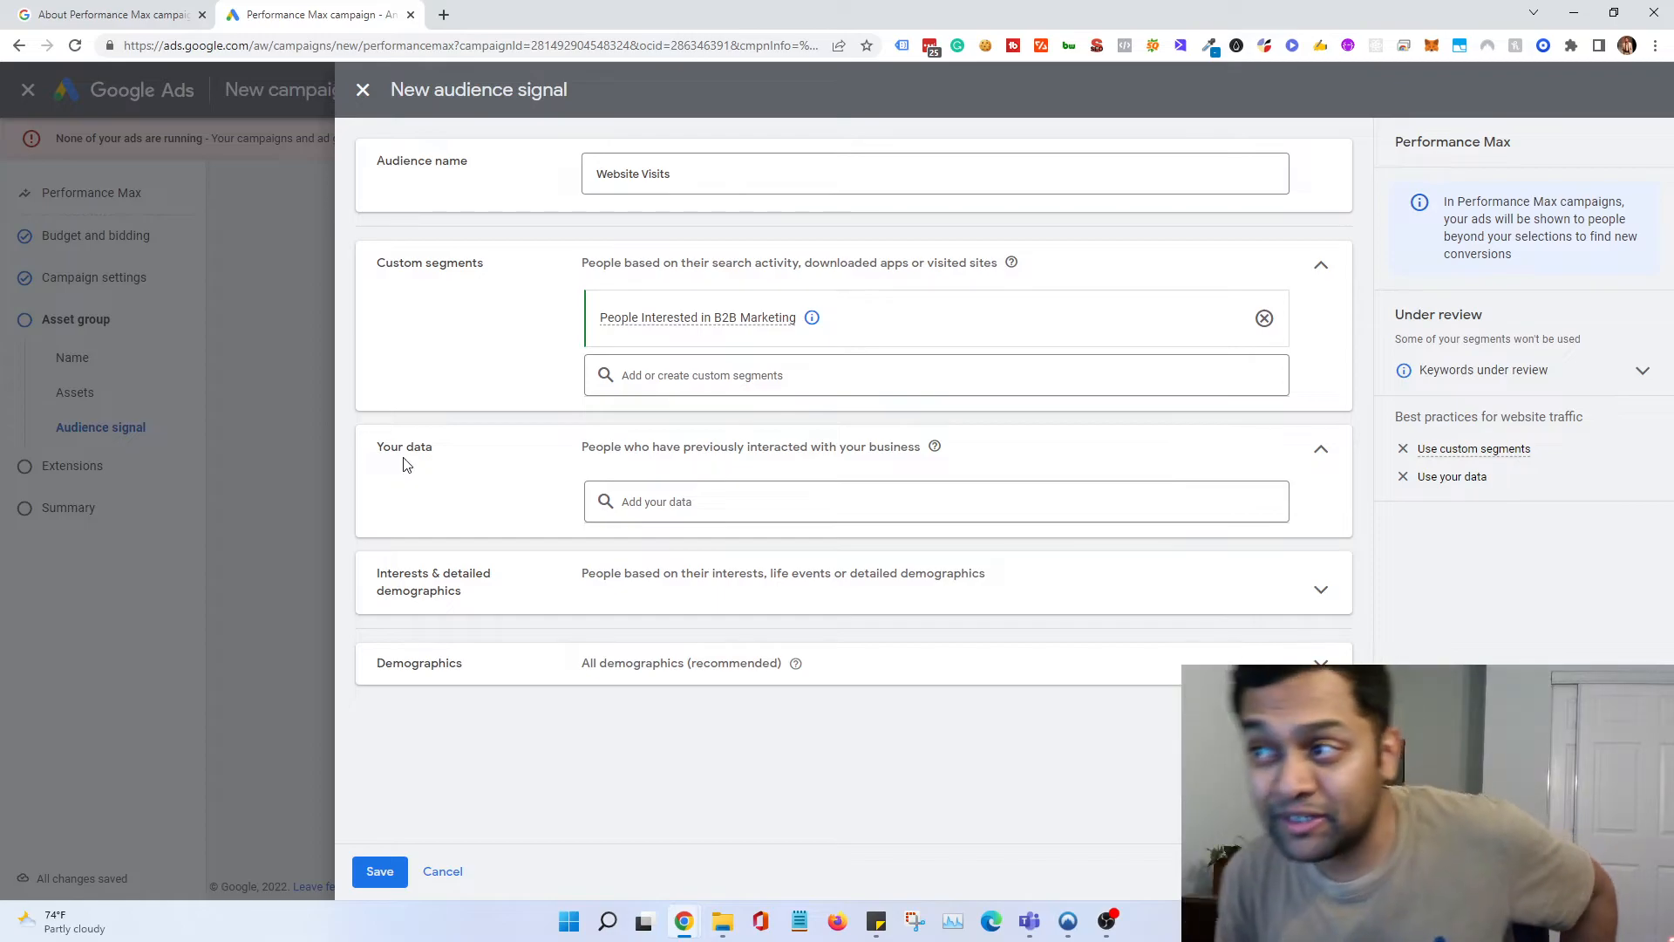
# Step: Add the website visitor lists "All visitors (Google Analytics)" and "Time Spent On Page > 60 Seconds" as your data in the audience signal
pyautogui.click(955, 520)
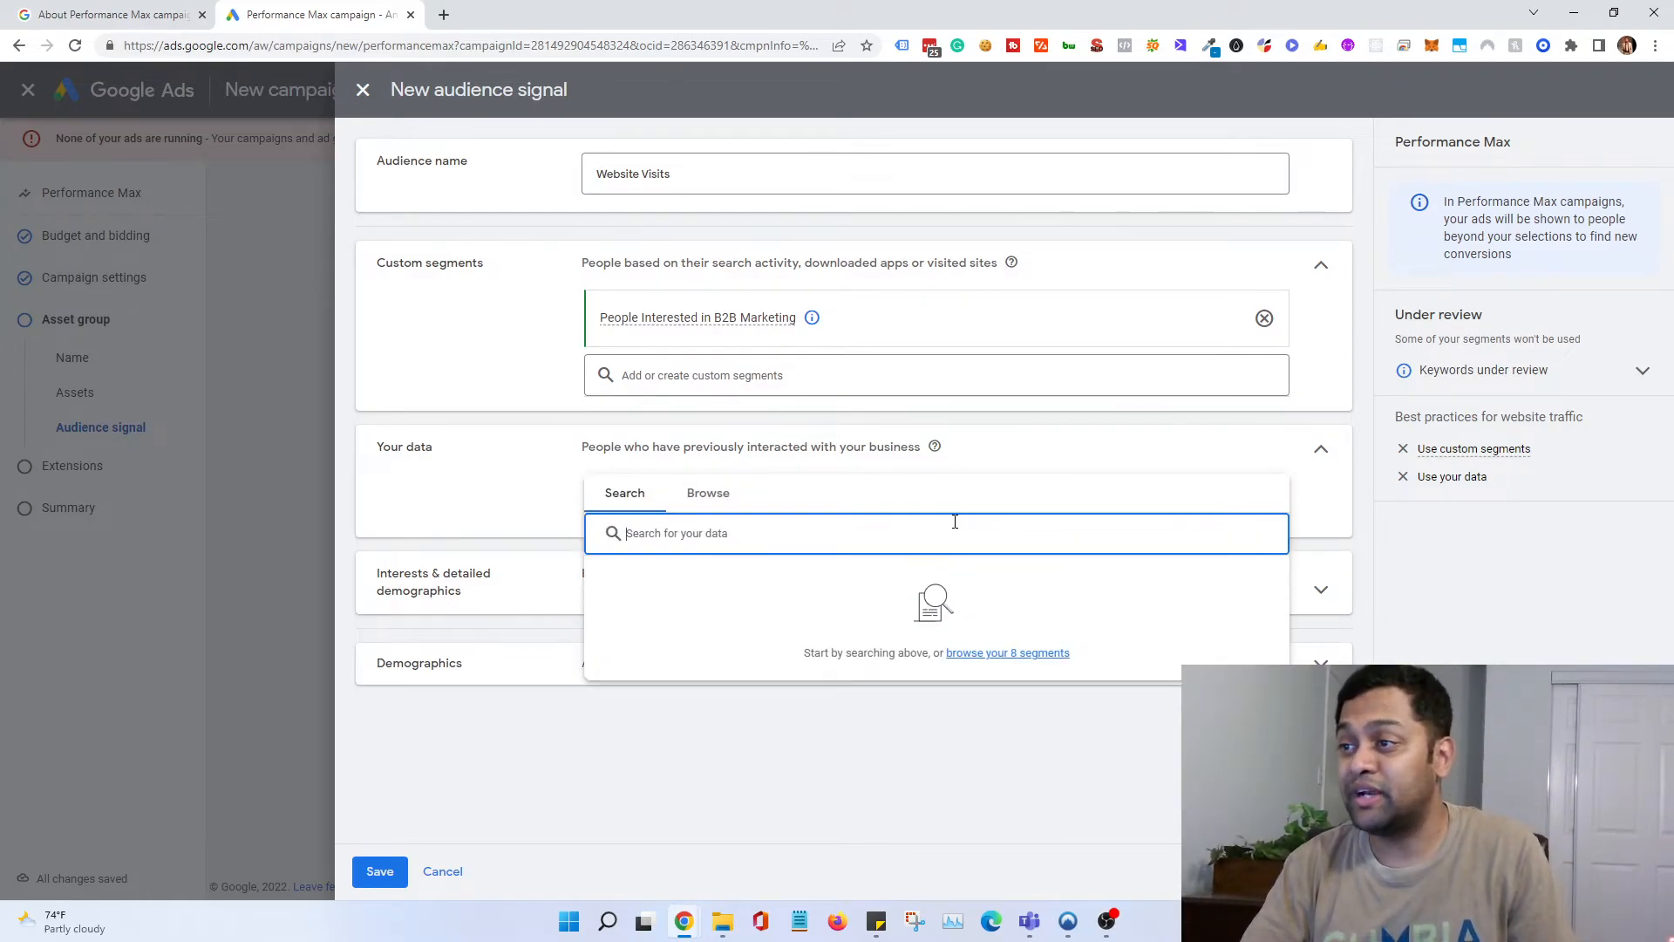
pyautogui.click(729, 495)
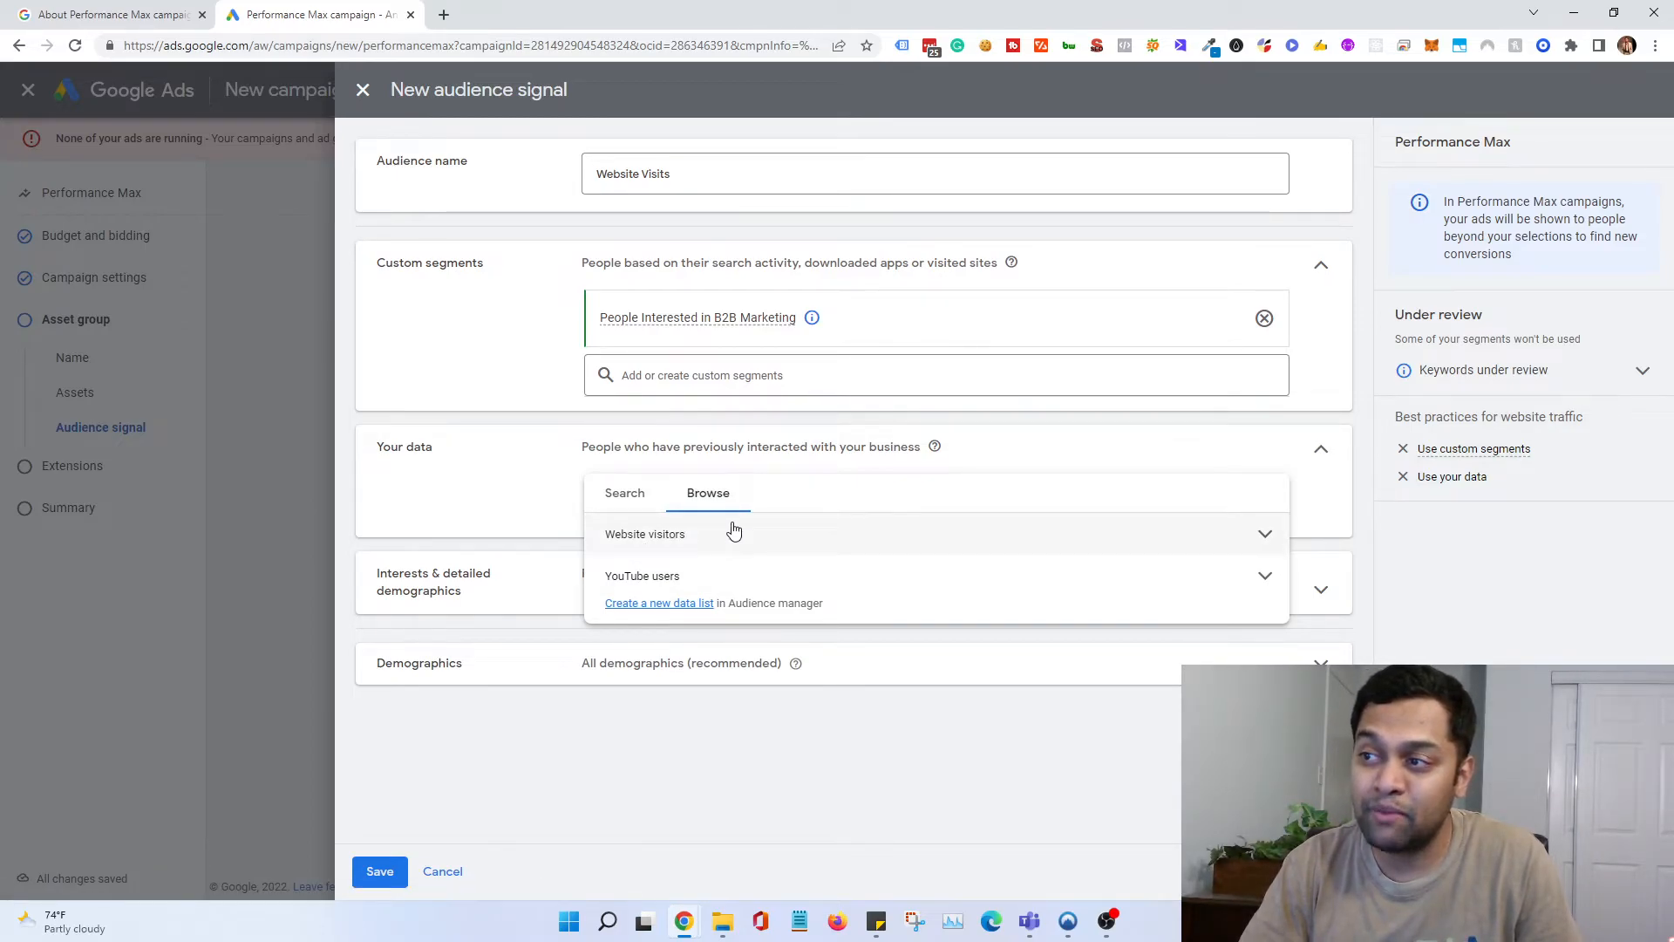
pyautogui.click(733, 543)
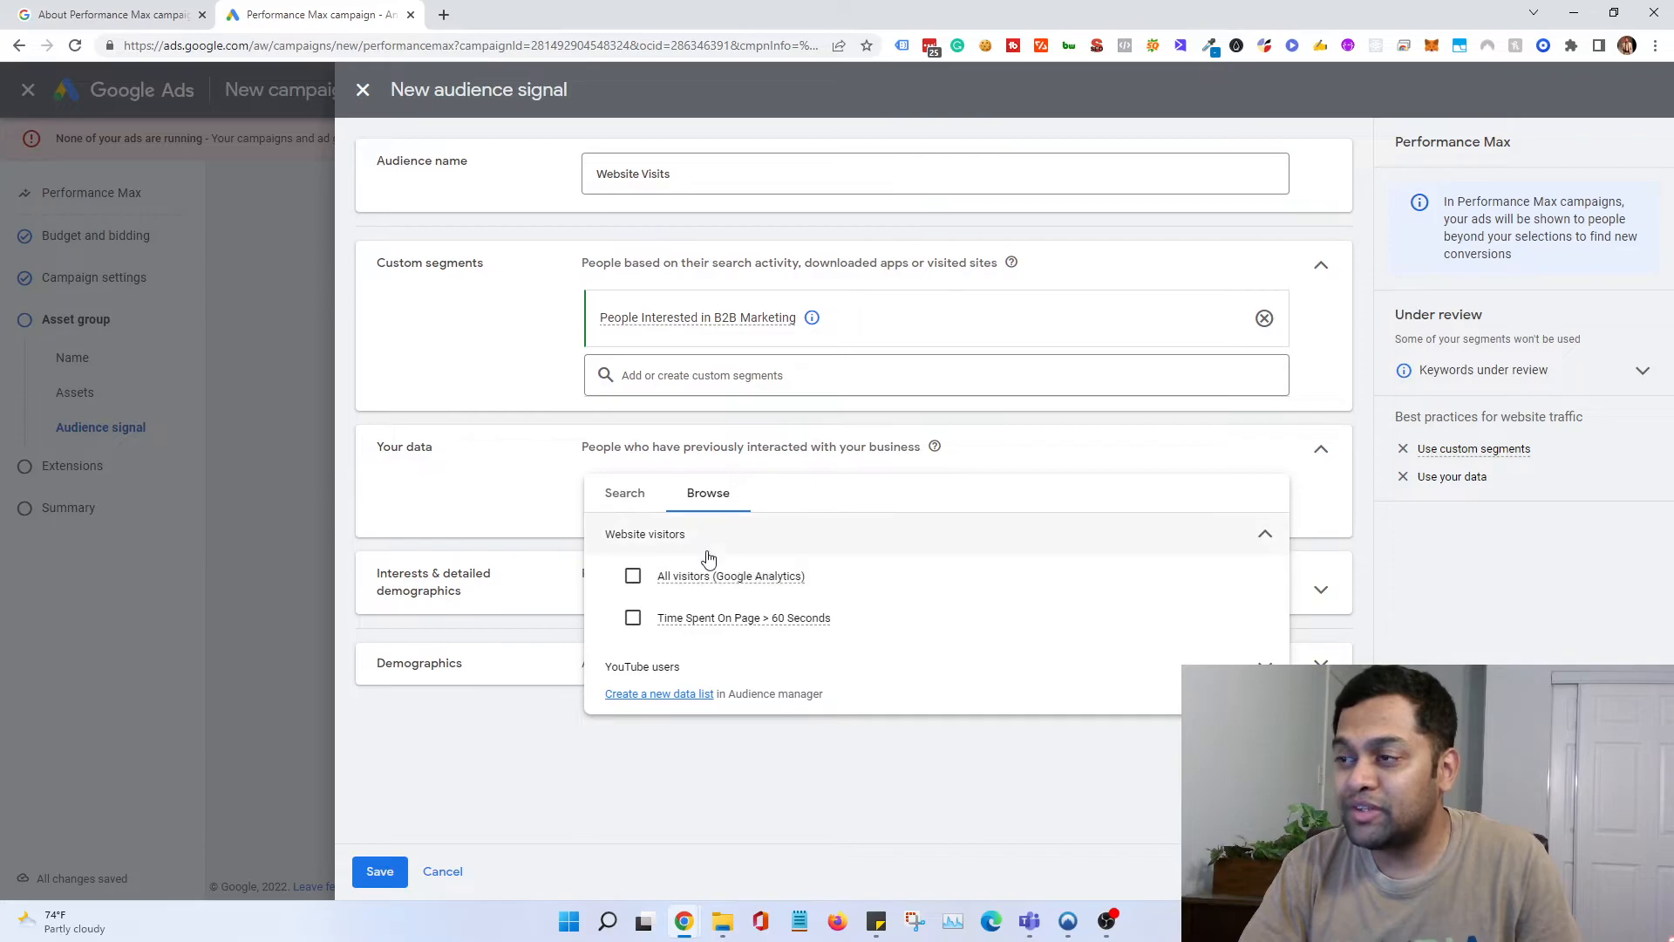
pyautogui.click(634, 579)
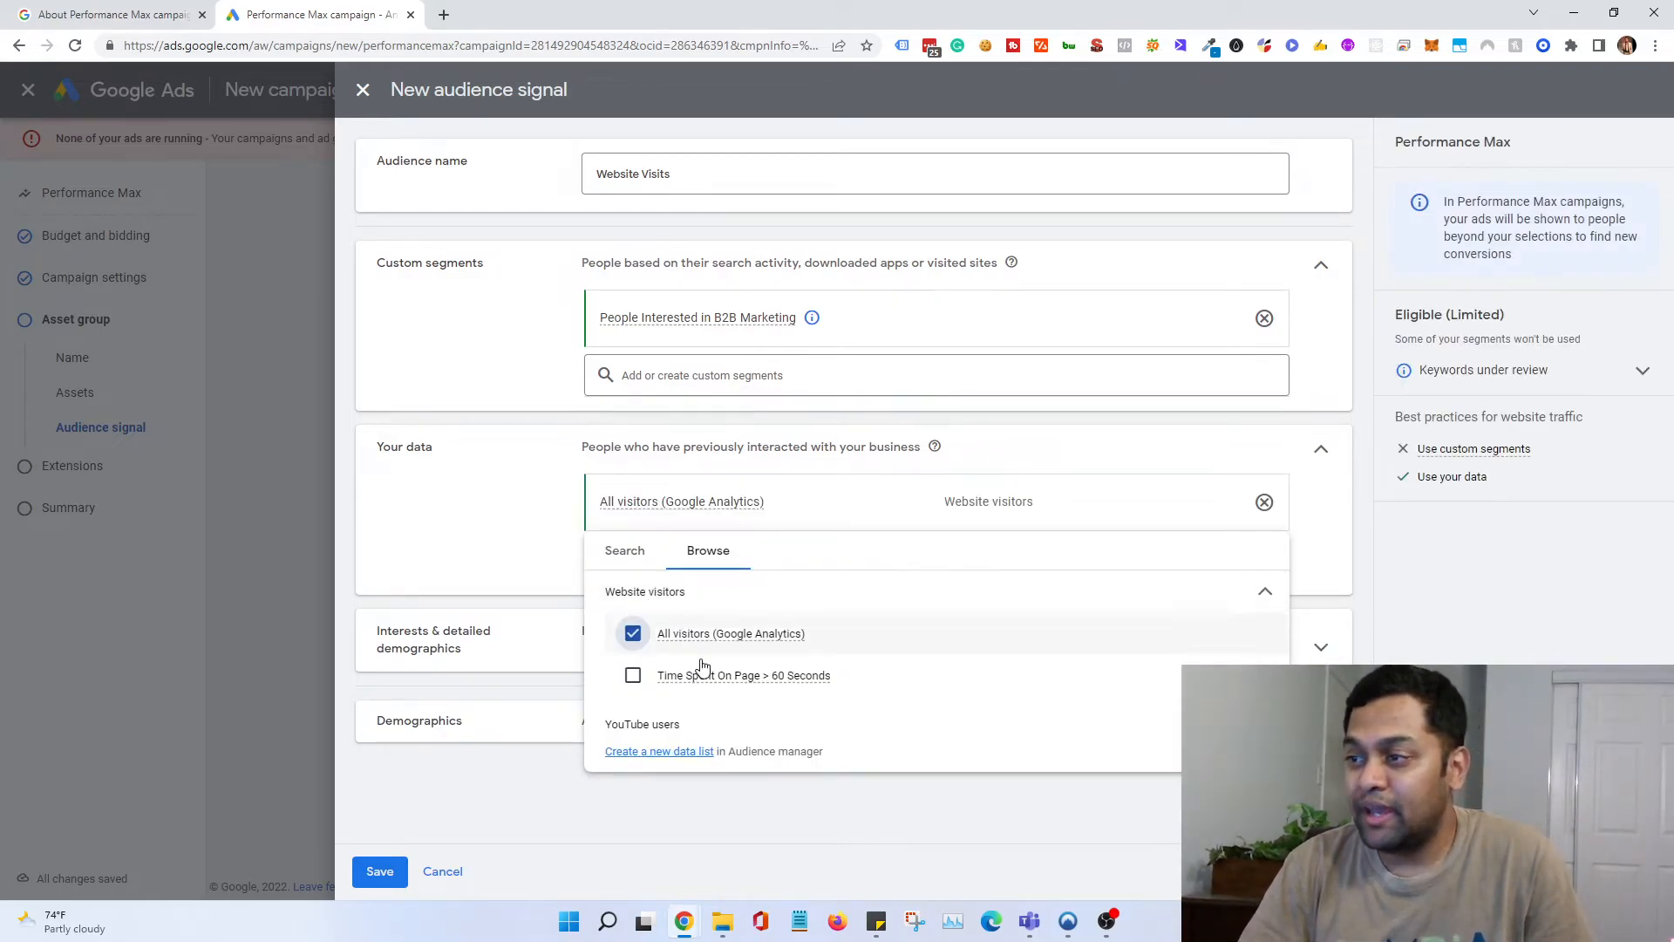
pyautogui.click(633, 676)
pyautogui.click(531, 564)
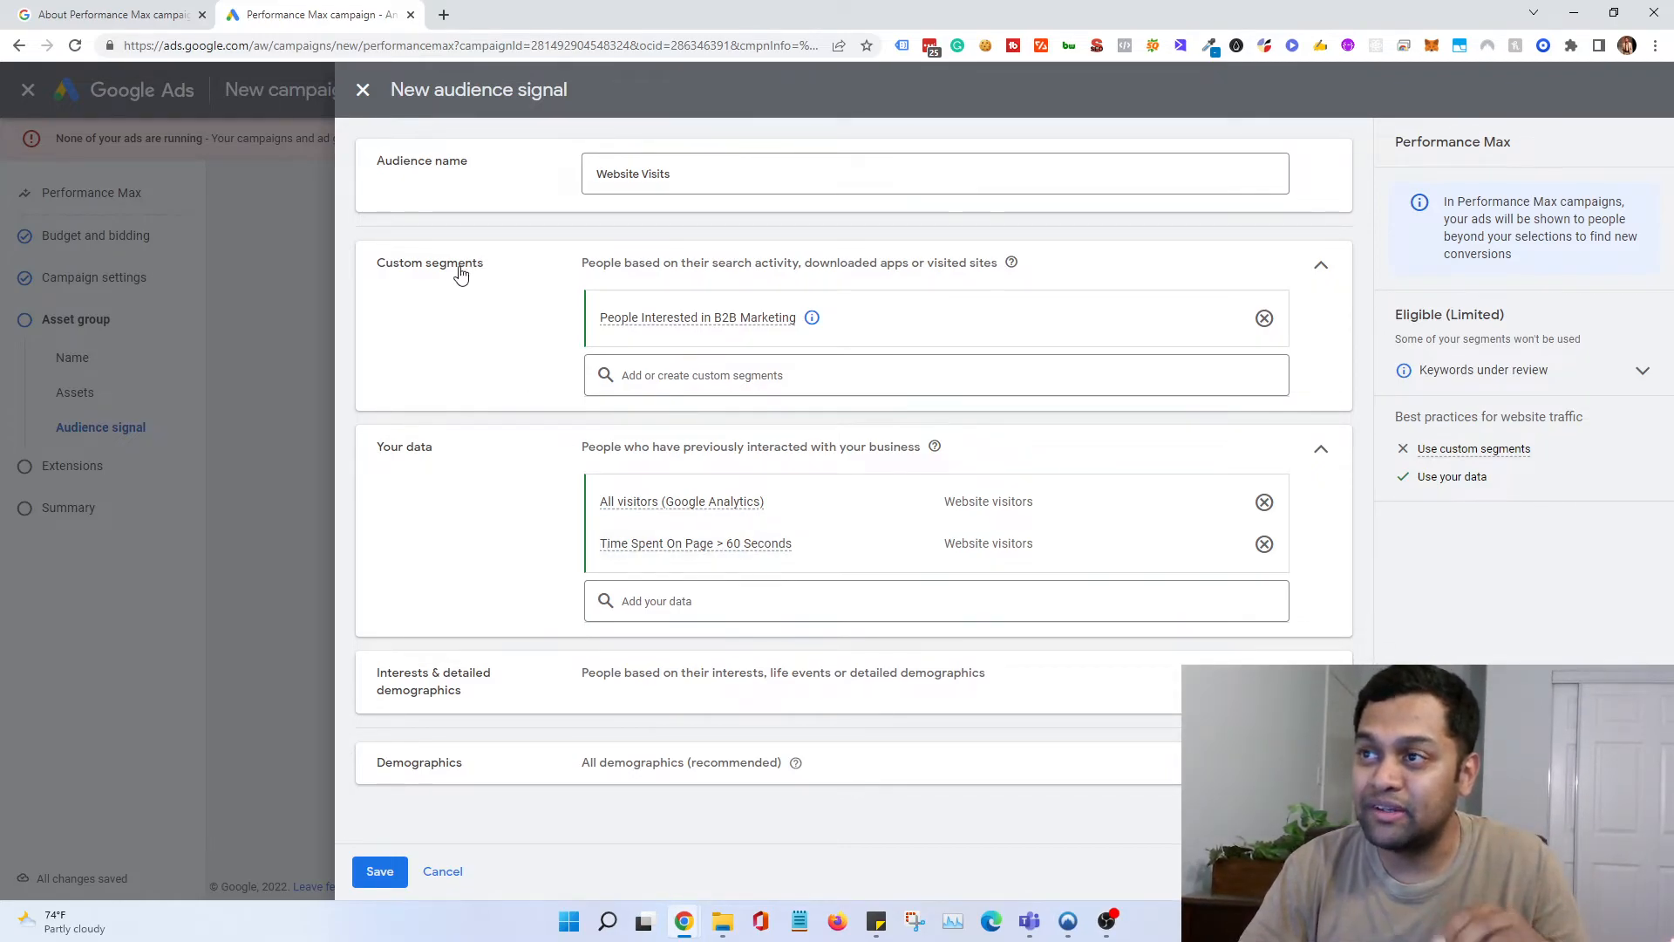
# Step: Review the interests and demographics options of the audience signal, keep all genders and ages included, and save the signal
pyautogui.moveTo(729, 341)
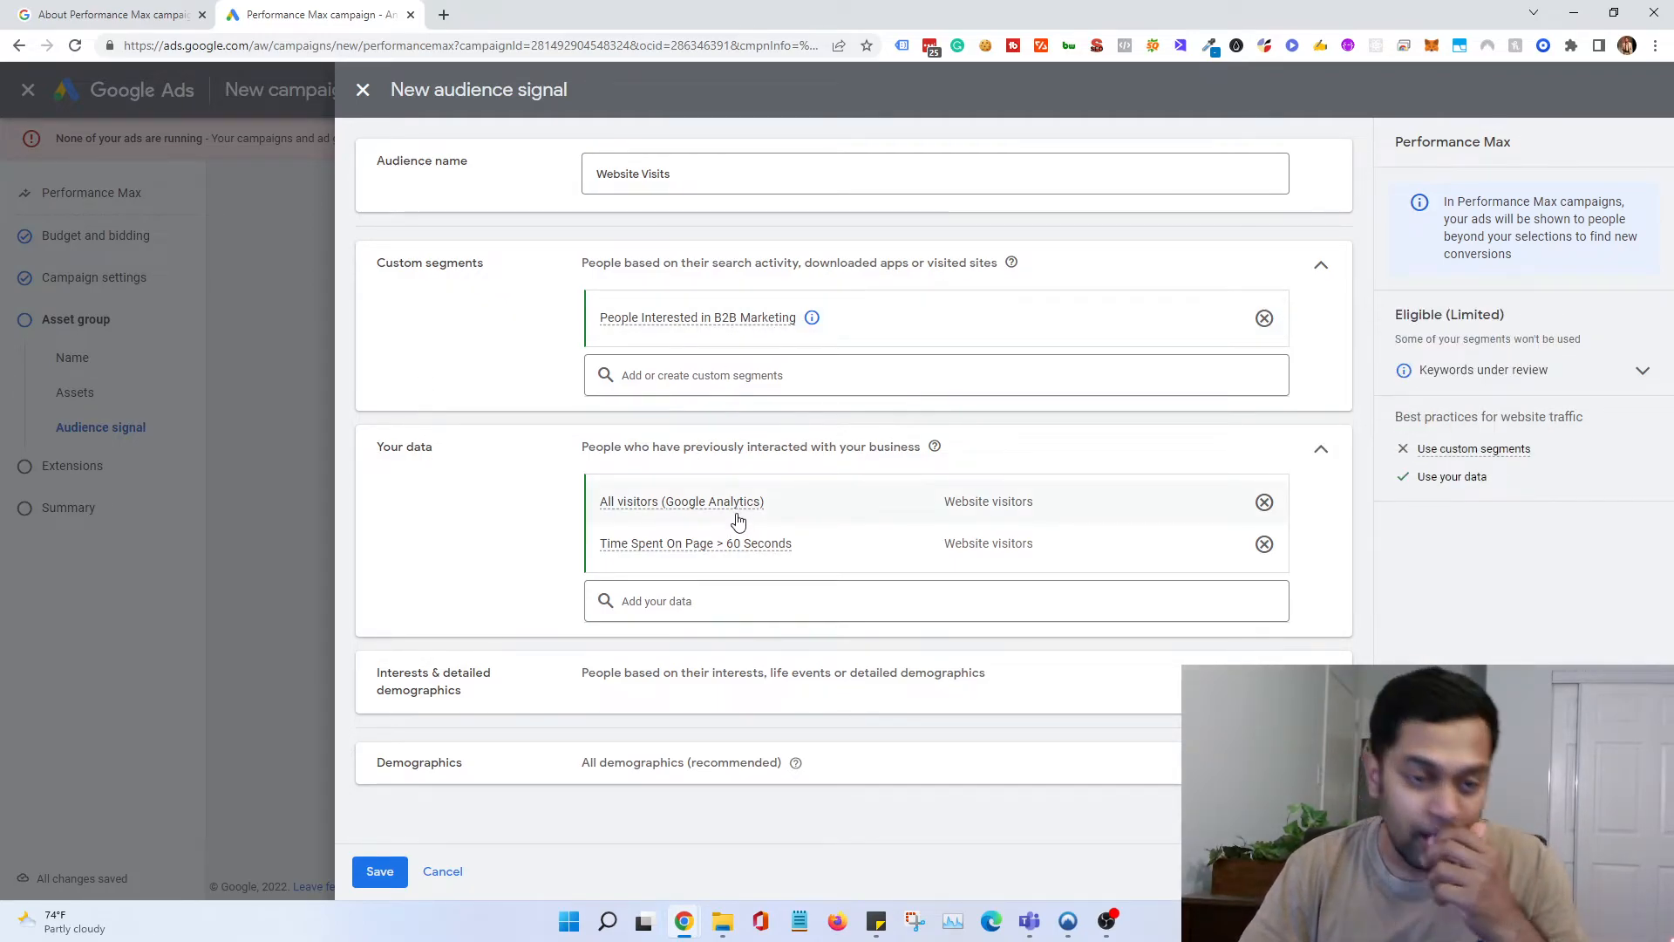
pyautogui.moveTo(735, 502)
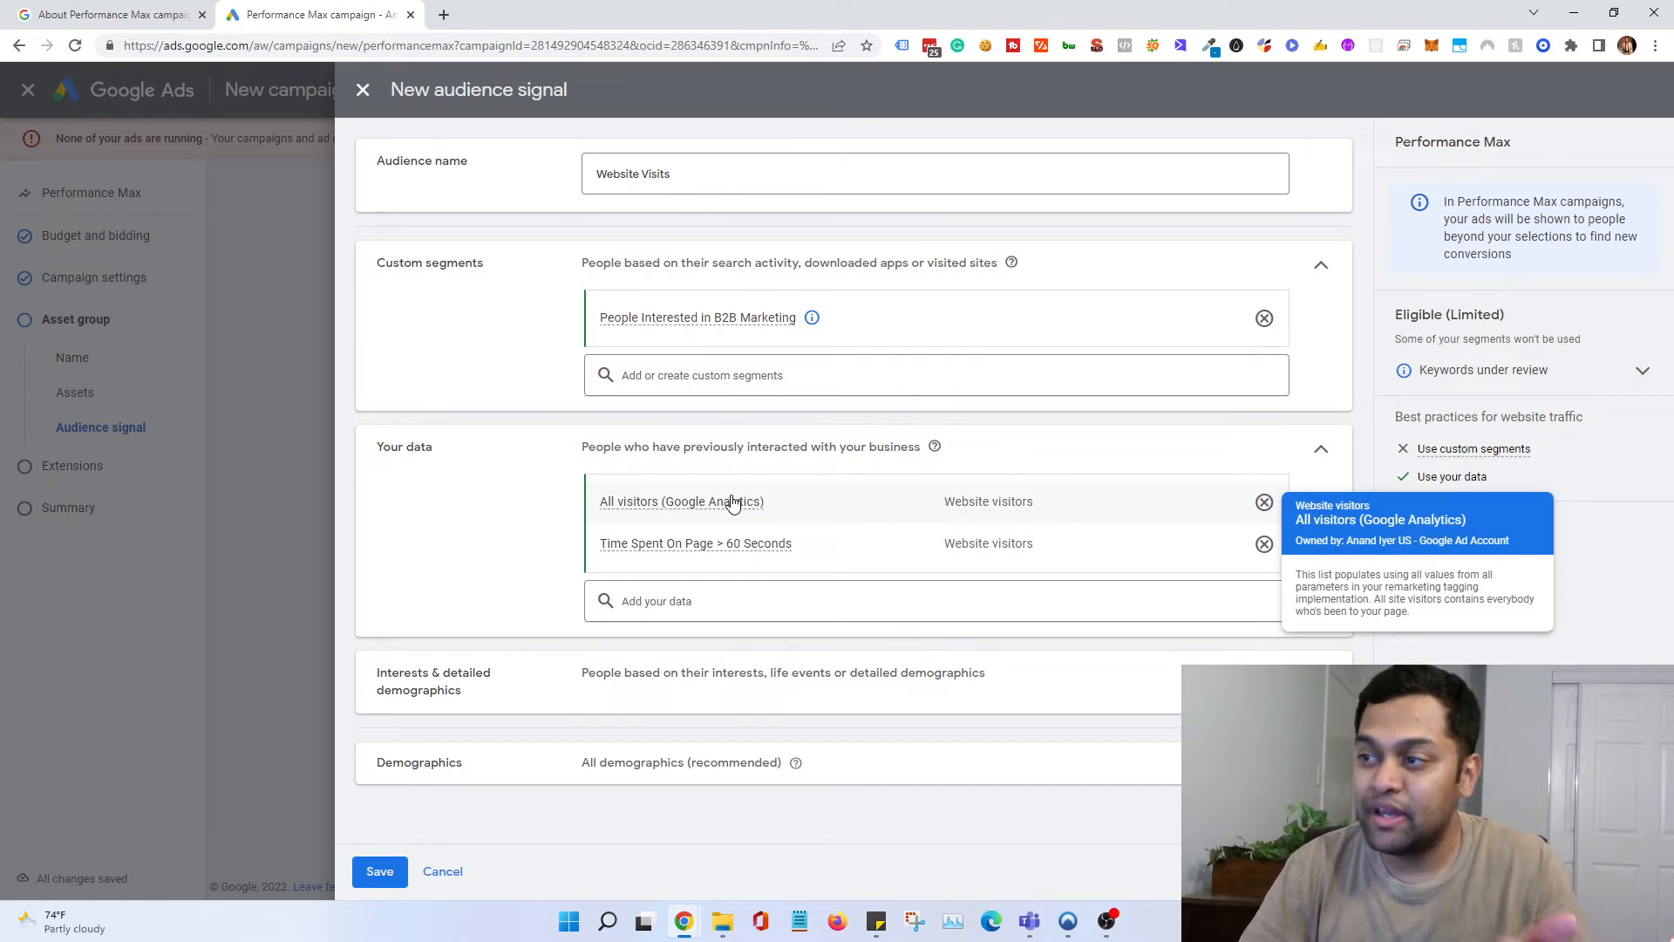
pyautogui.click(584, 680)
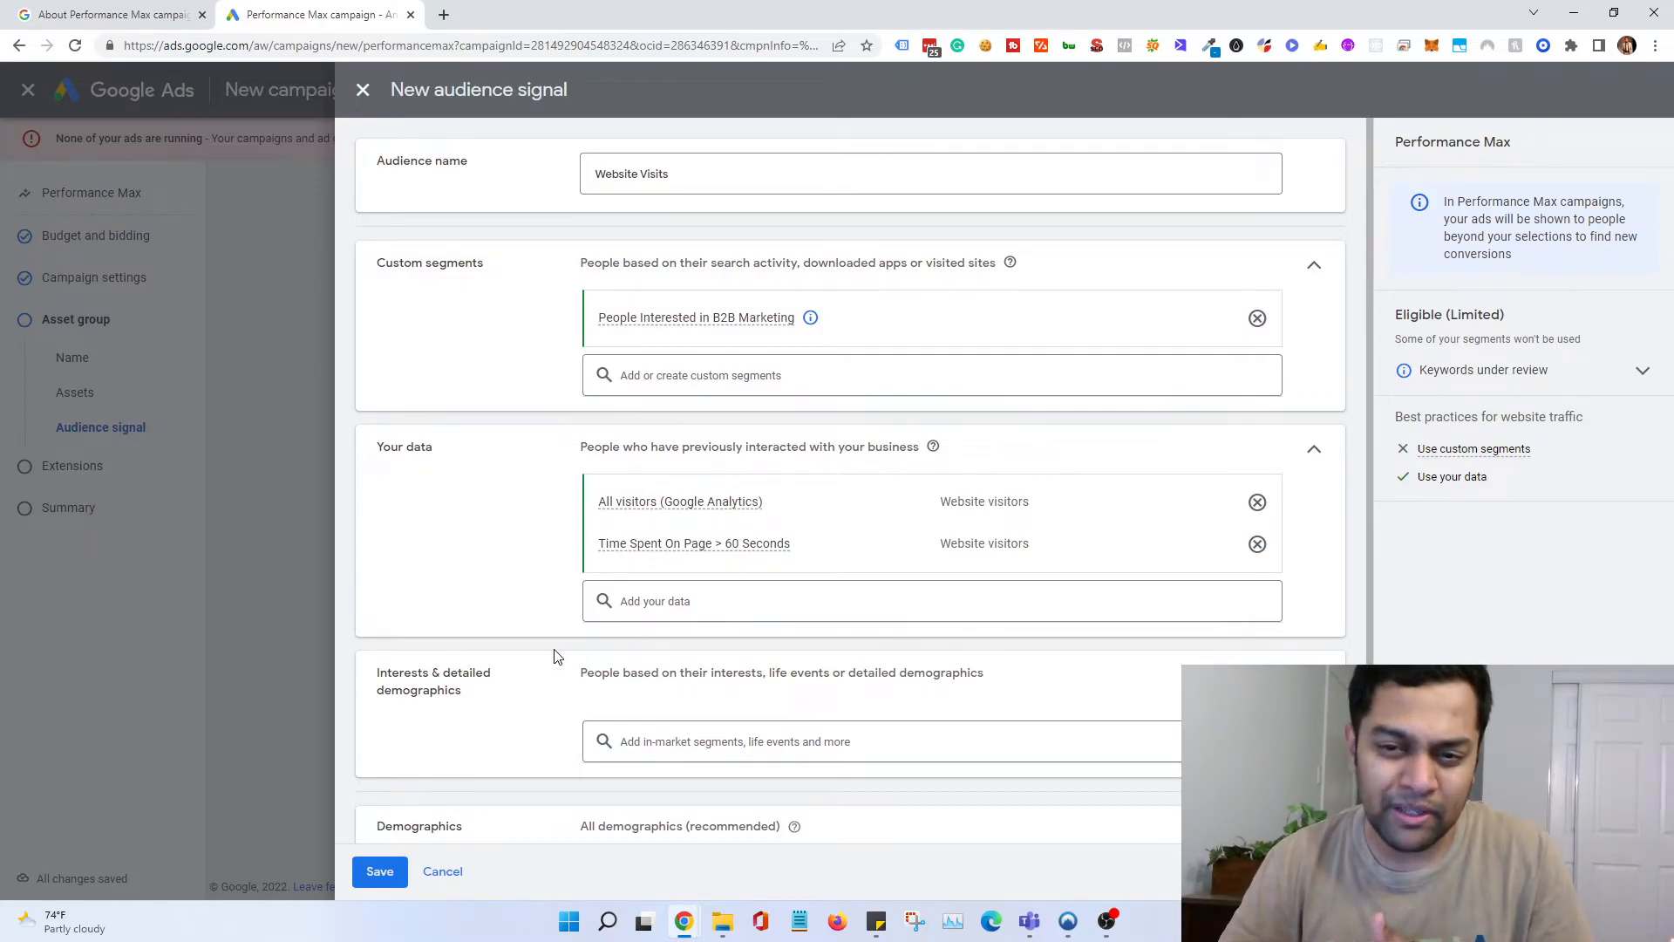
pyautogui.scroll(-1, 558, 656)
pyautogui.scroll(-1, 558, 655)
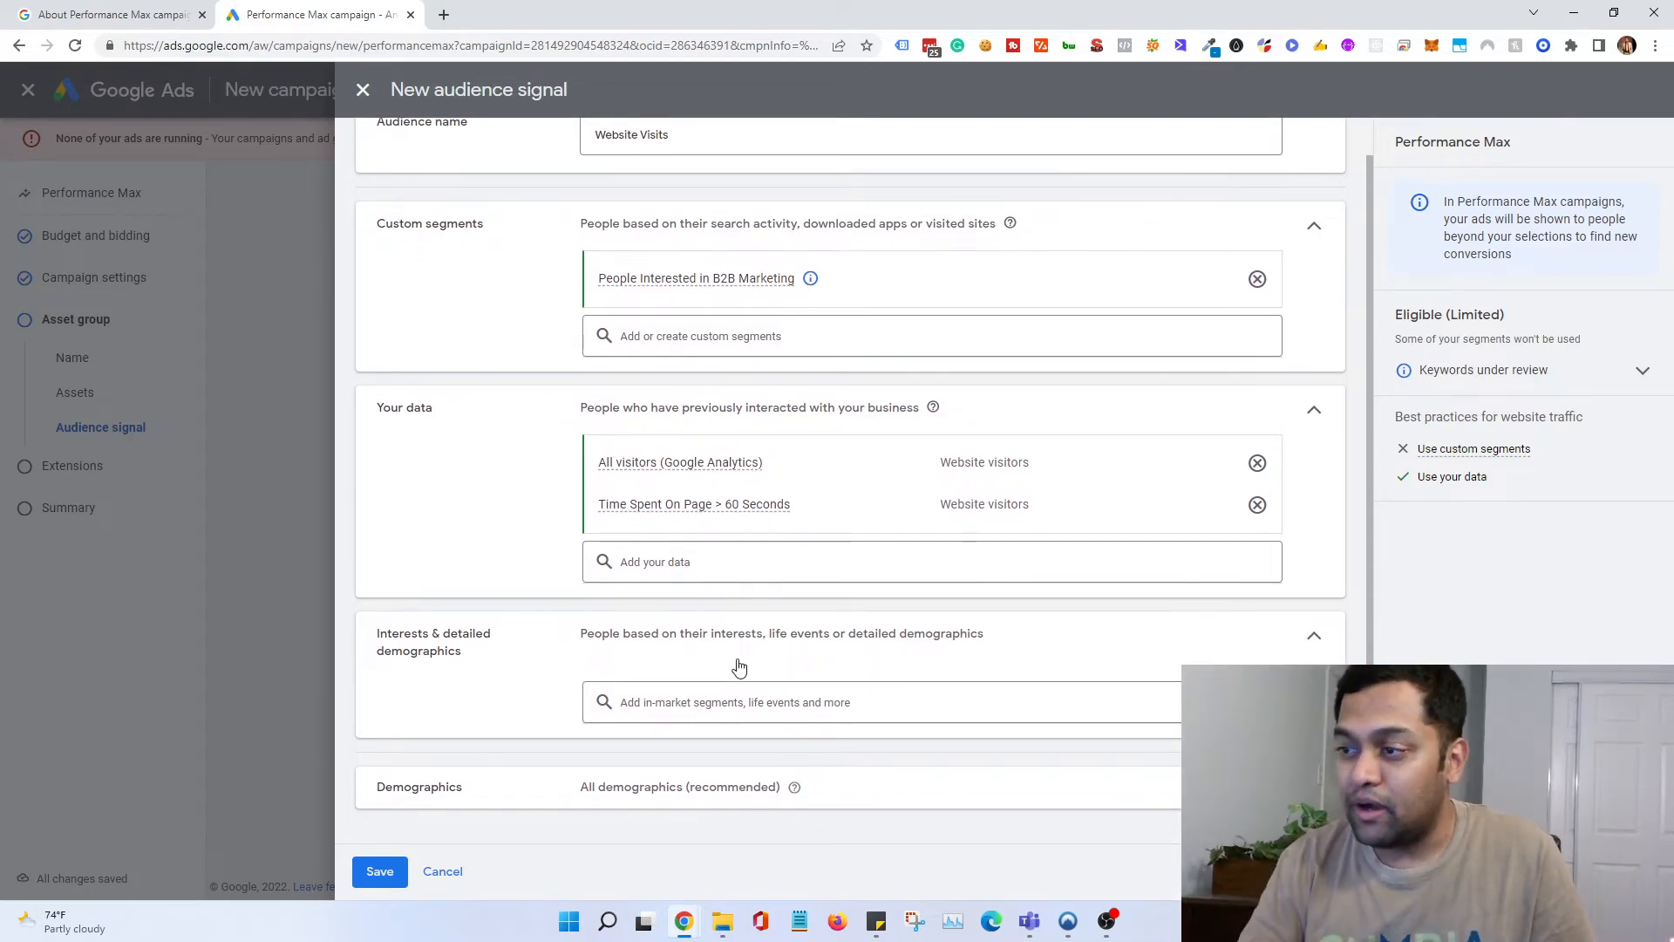
pyautogui.click(637, 783)
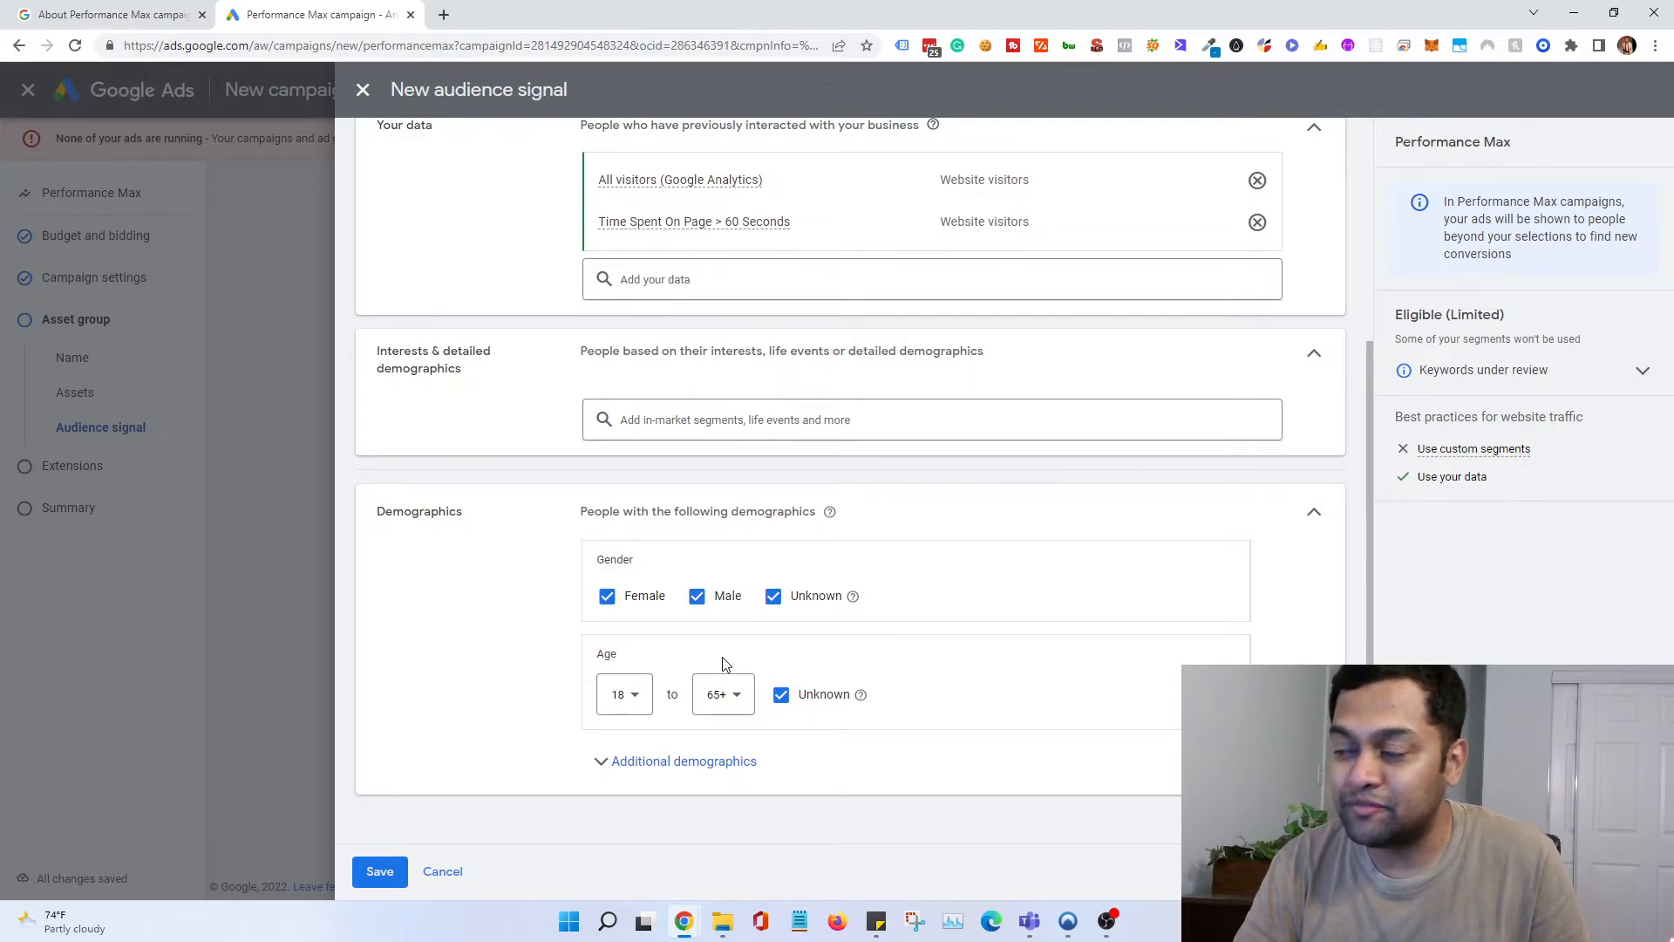
pyautogui.click(379, 872)
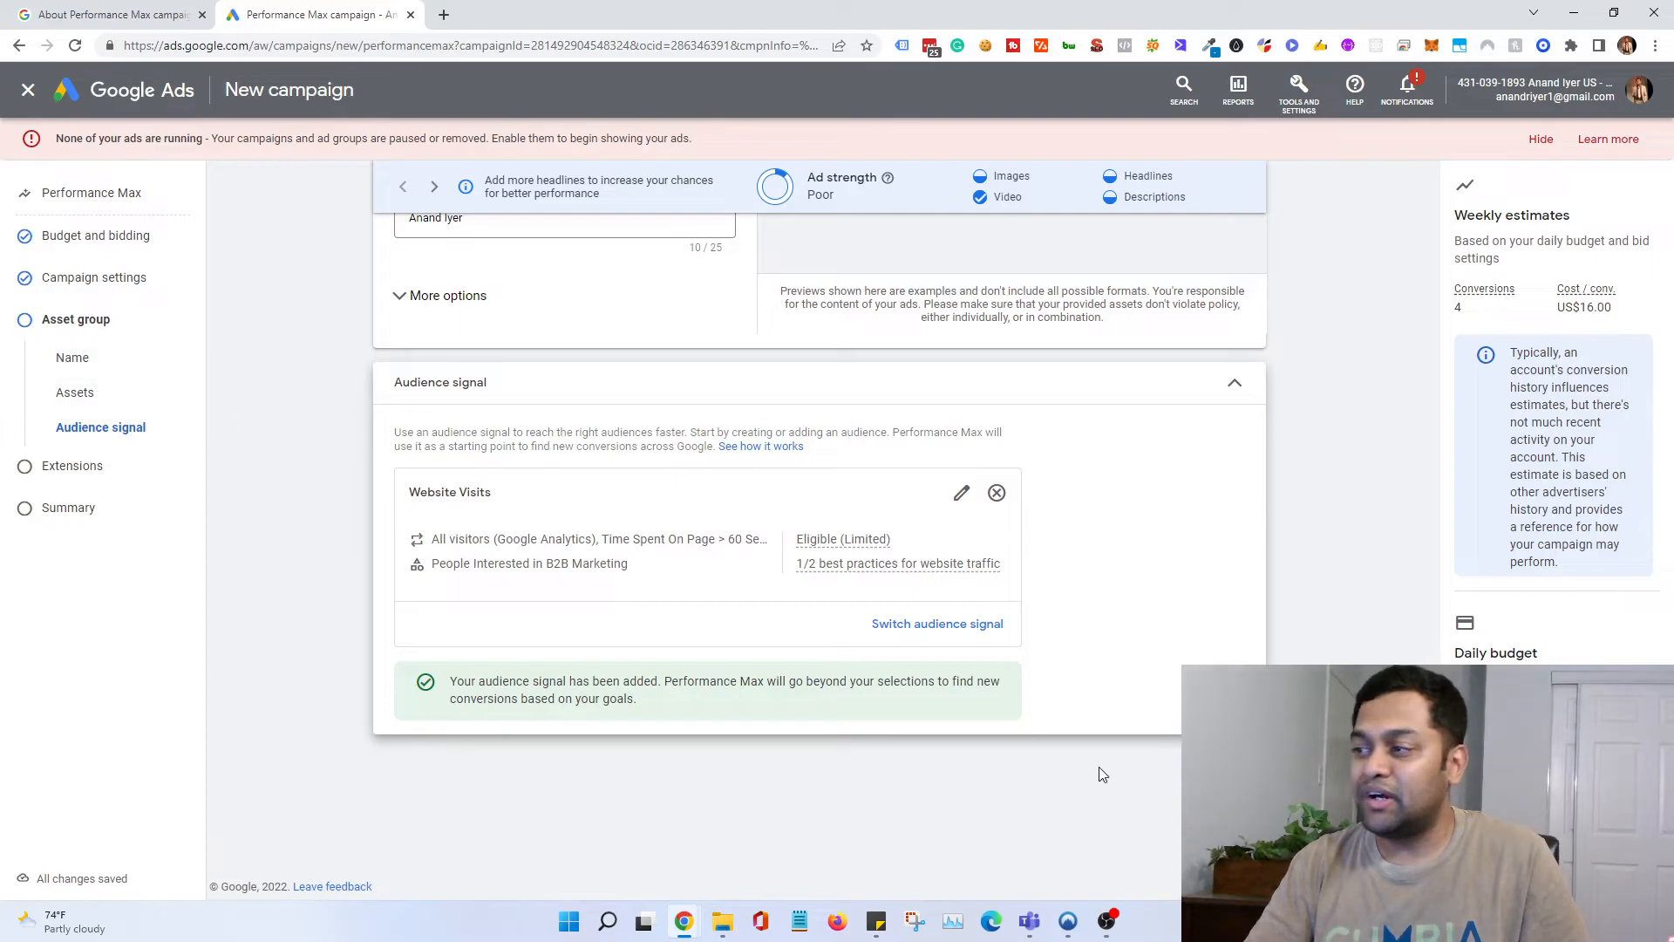
# Step: Continue to the extensions stage and select both existing sitelinks, "Digital Marketing Tools" and "Digital Marketing Blog", for the campaign
pyautogui.click(1235, 771)
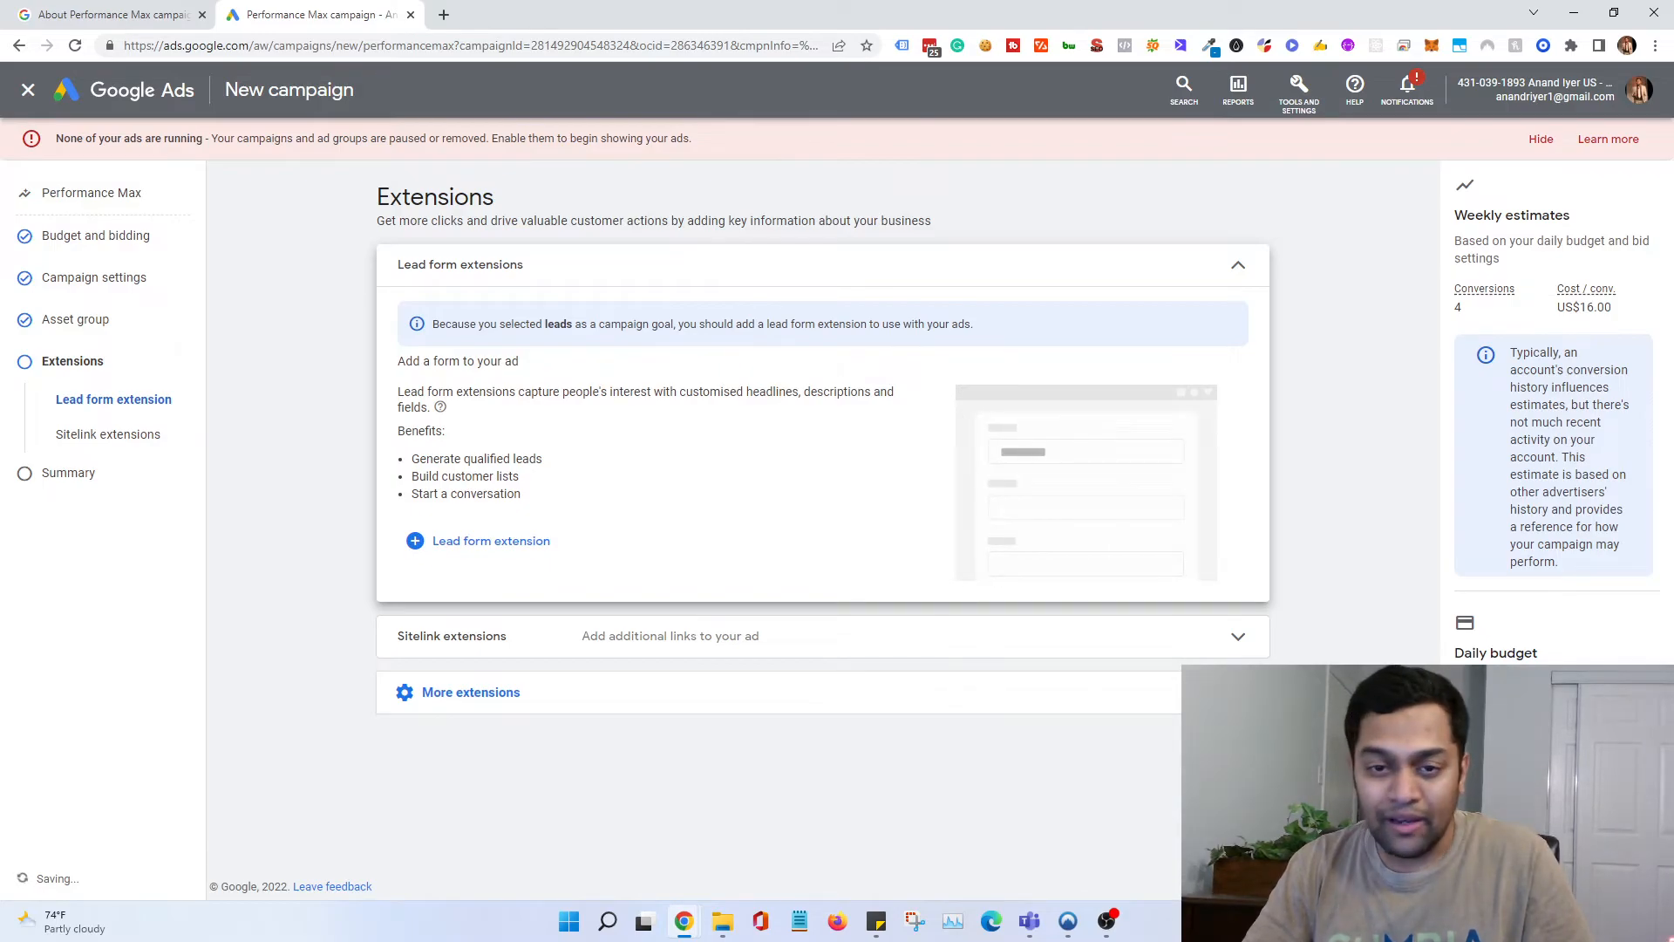
pyautogui.click(805, 648)
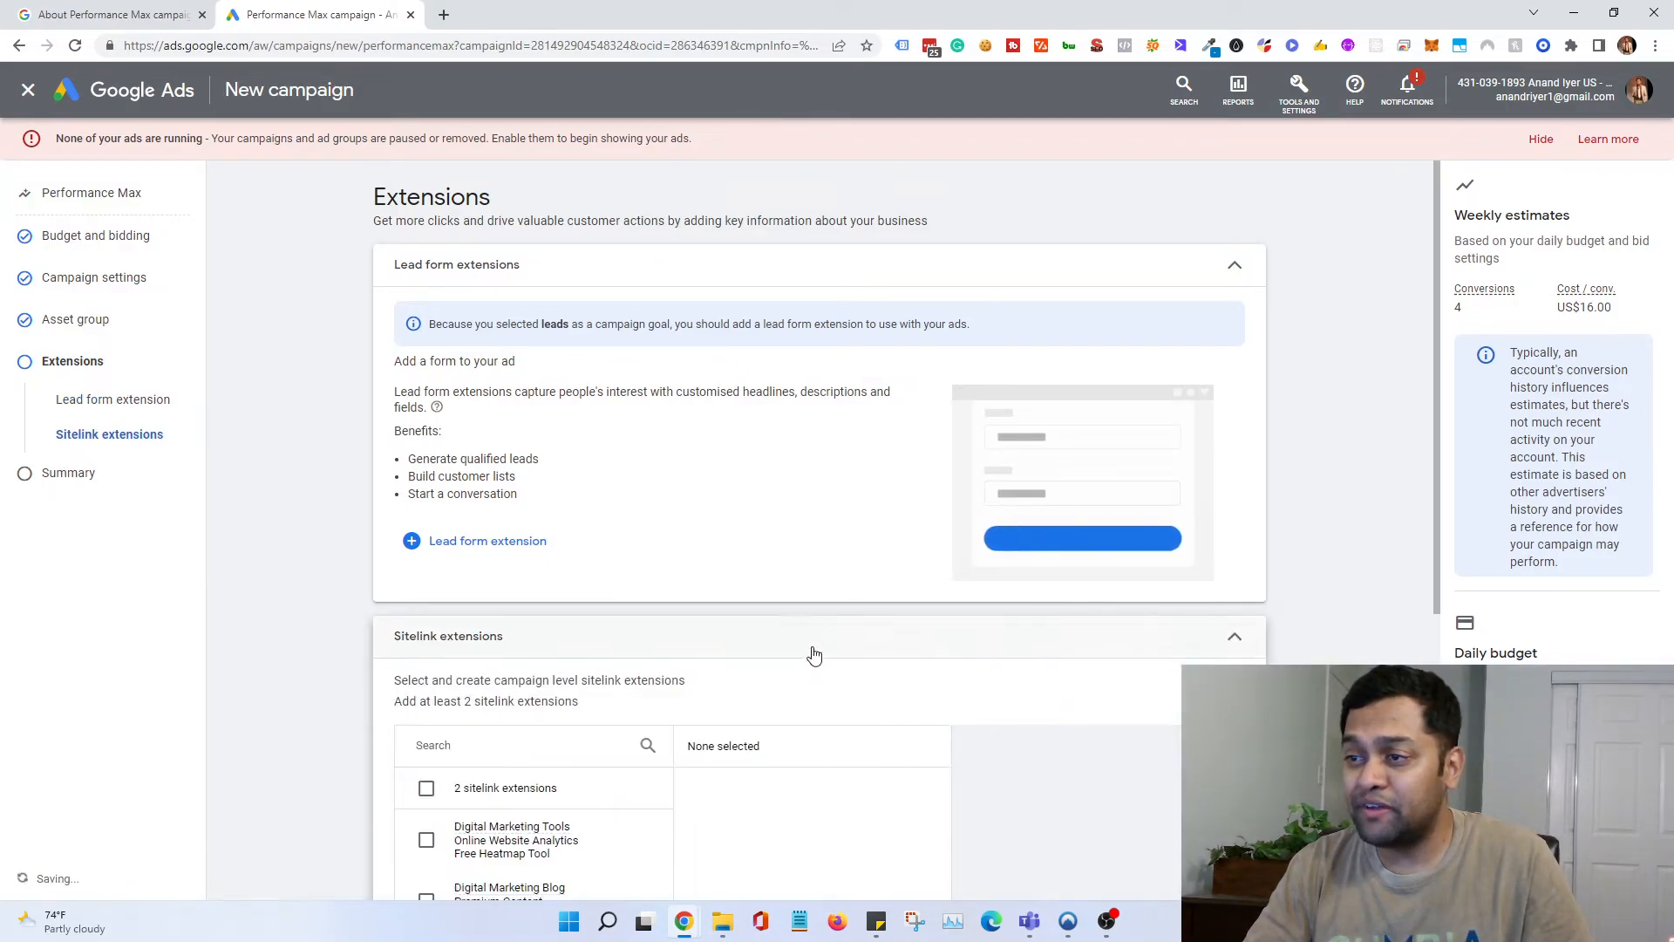
pyautogui.scroll(-2, 798, 700)
pyautogui.scroll(2, 736, 717)
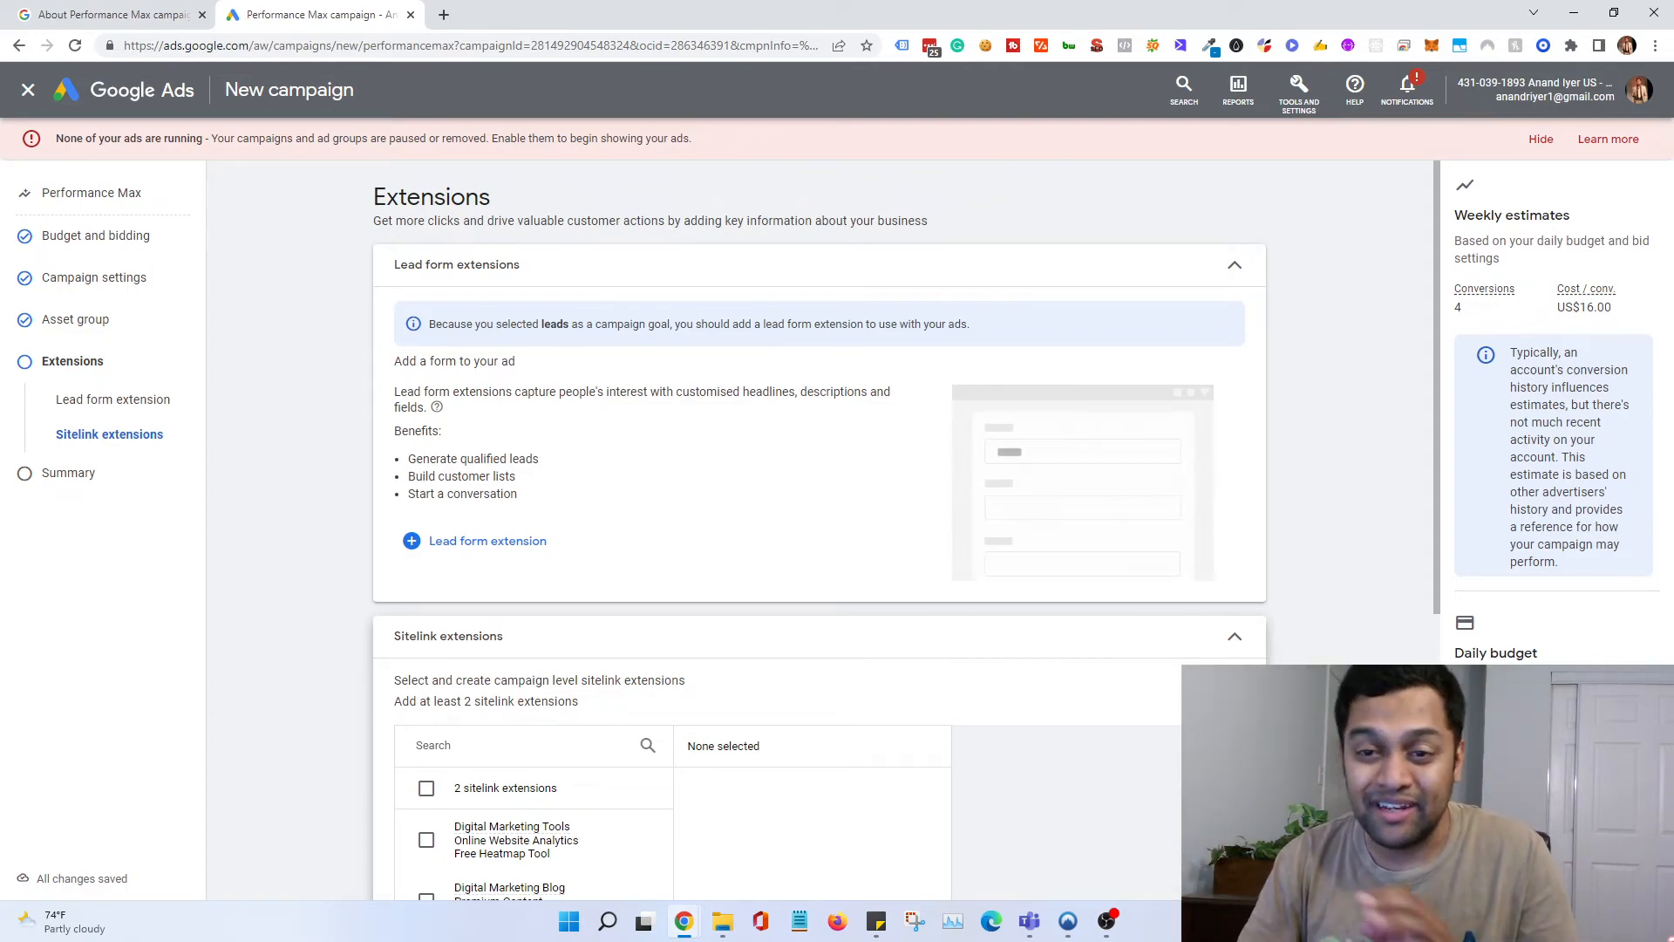
pyautogui.scroll(-4, 411, 549)
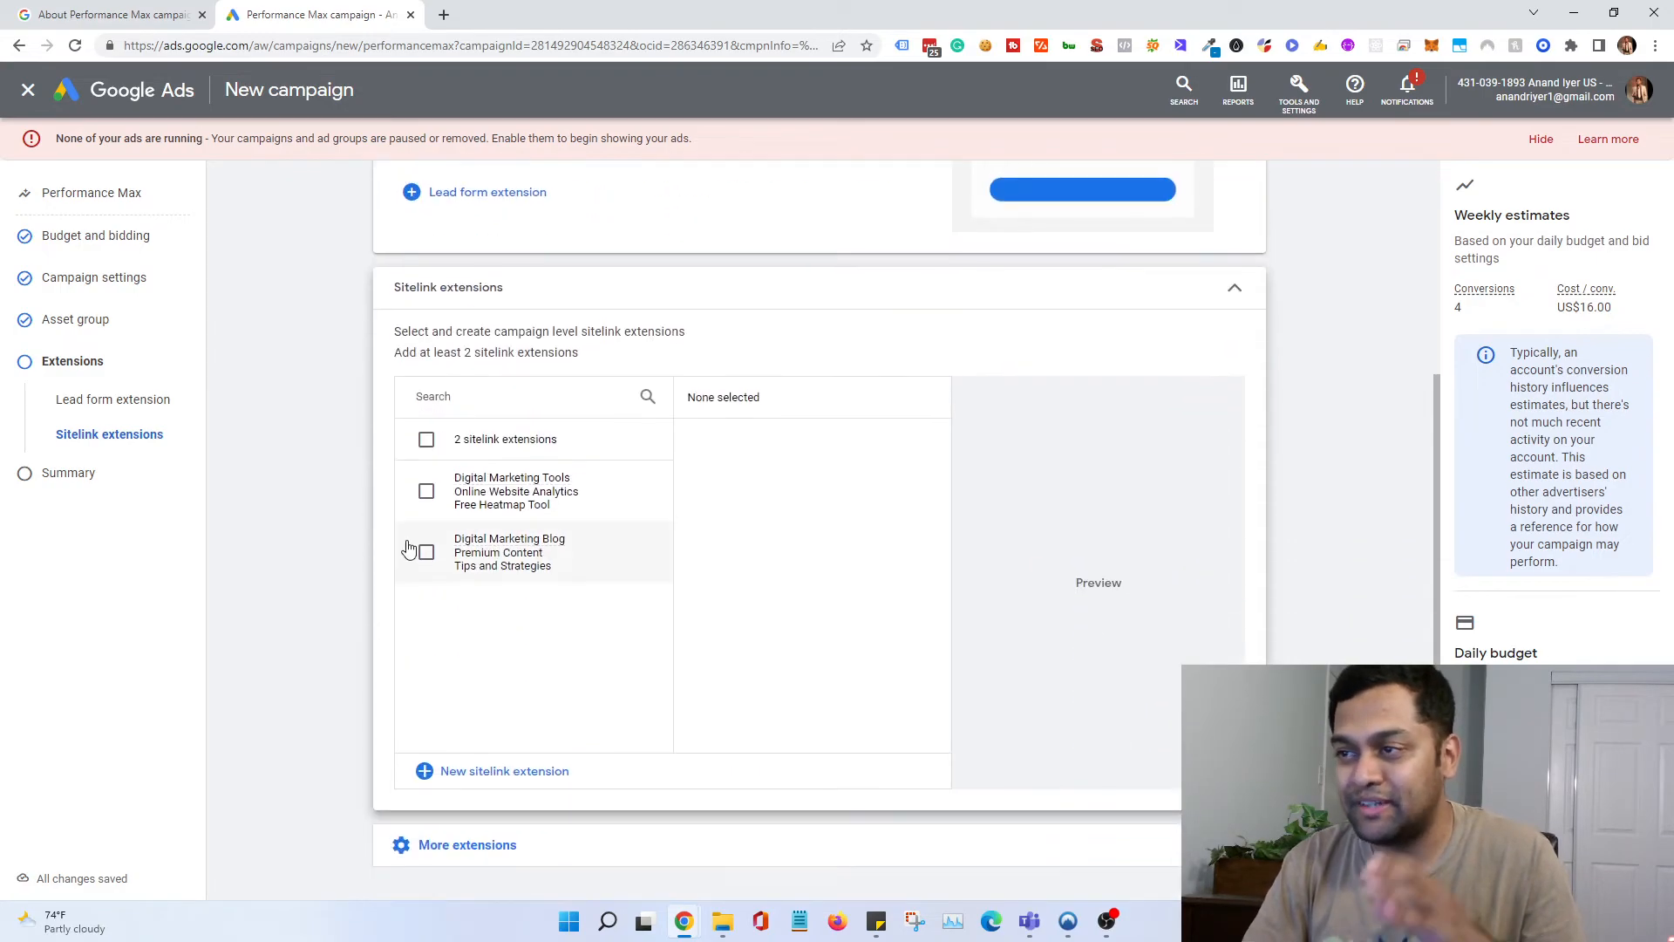
pyautogui.click(427, 440)
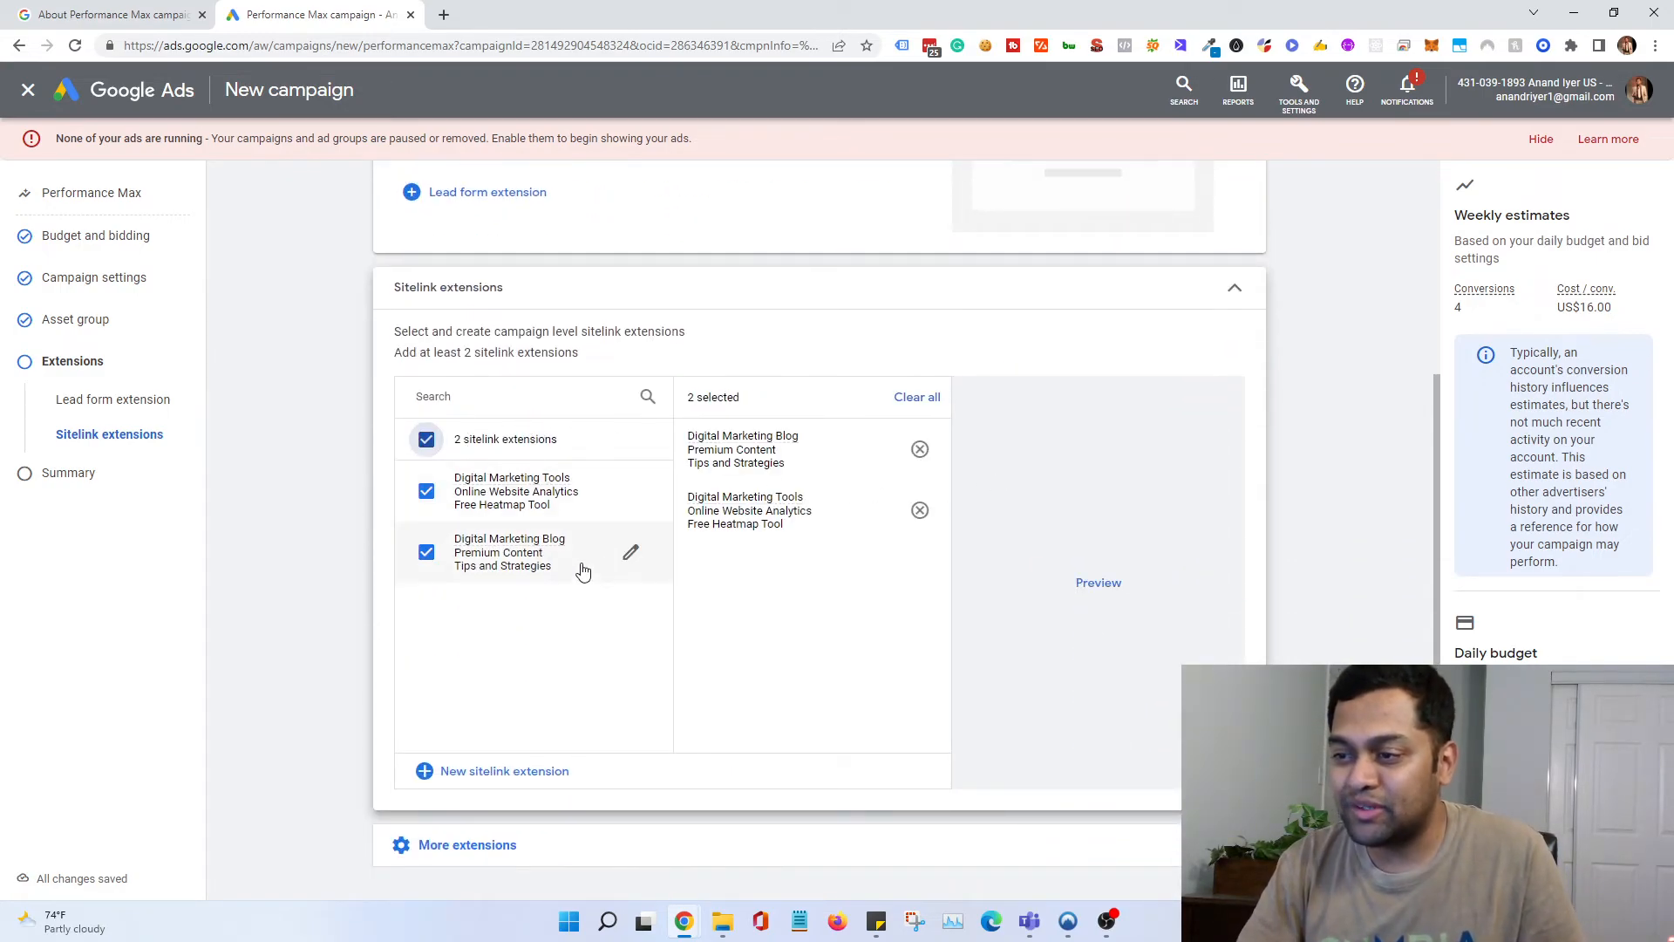
# Step: Expand the list of more extensions and look over the additional types available for the campaign
pyautogui.scroll(-2, 958, 759)
pyautogui.click(799, 749)
pyautogui.scroll(-2, 796, 746)
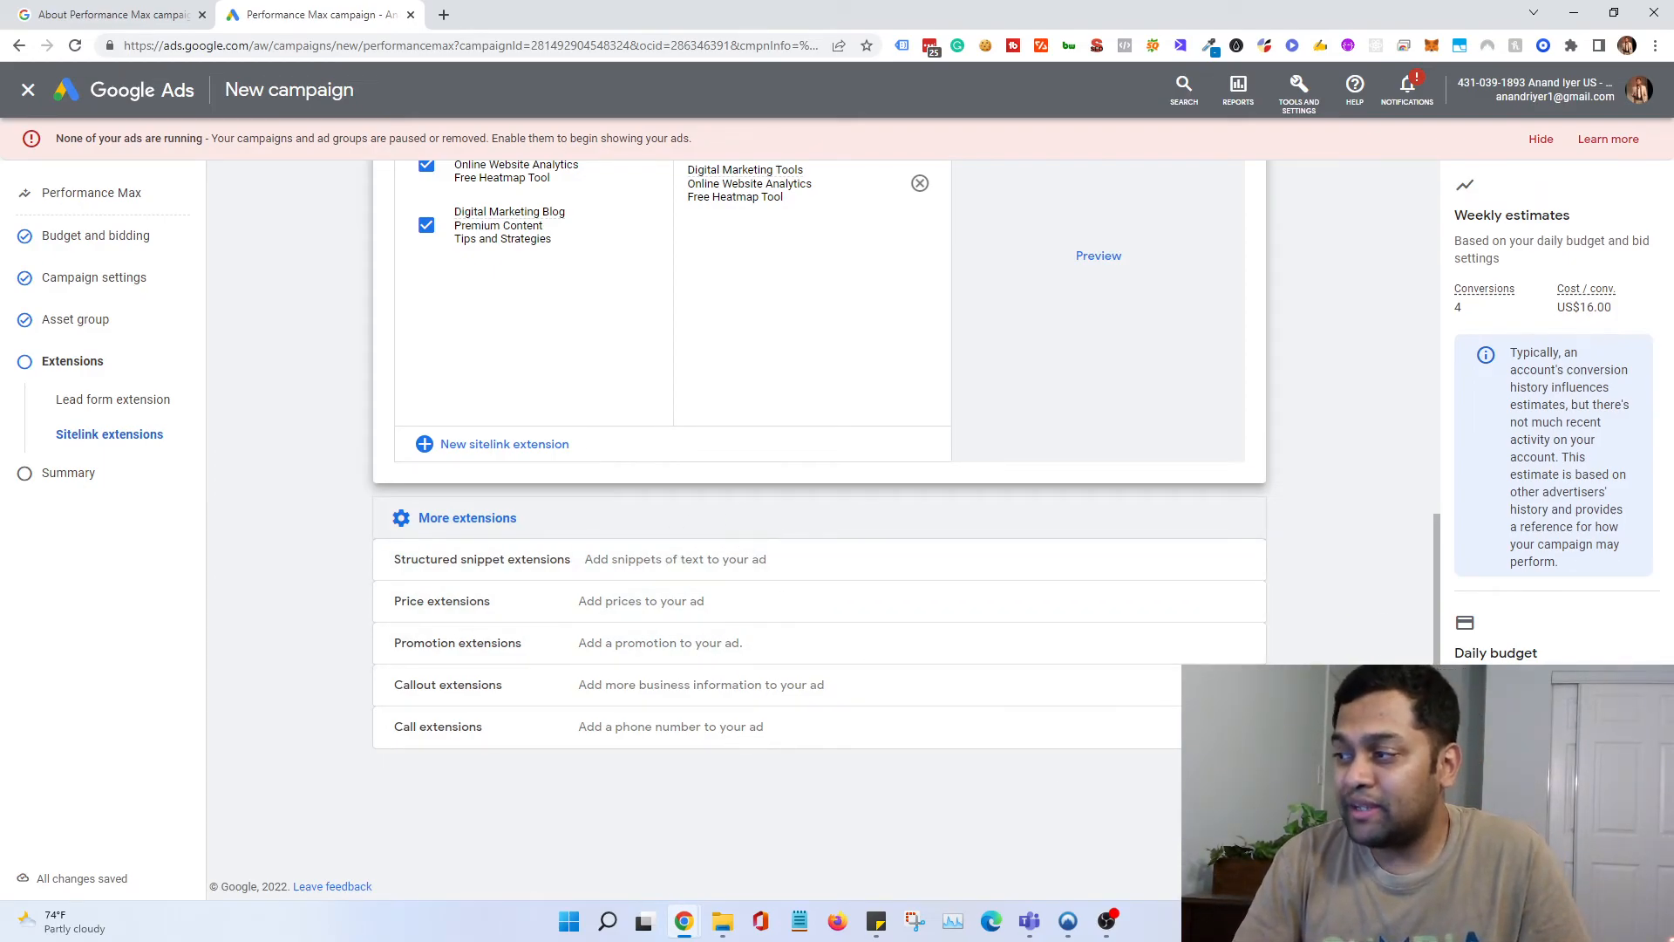
# Step: Continue to the campaign summary and review the budget, bidding, campaign settings, asset group and extensions before publishing
pyautogui.click(1235, 785)
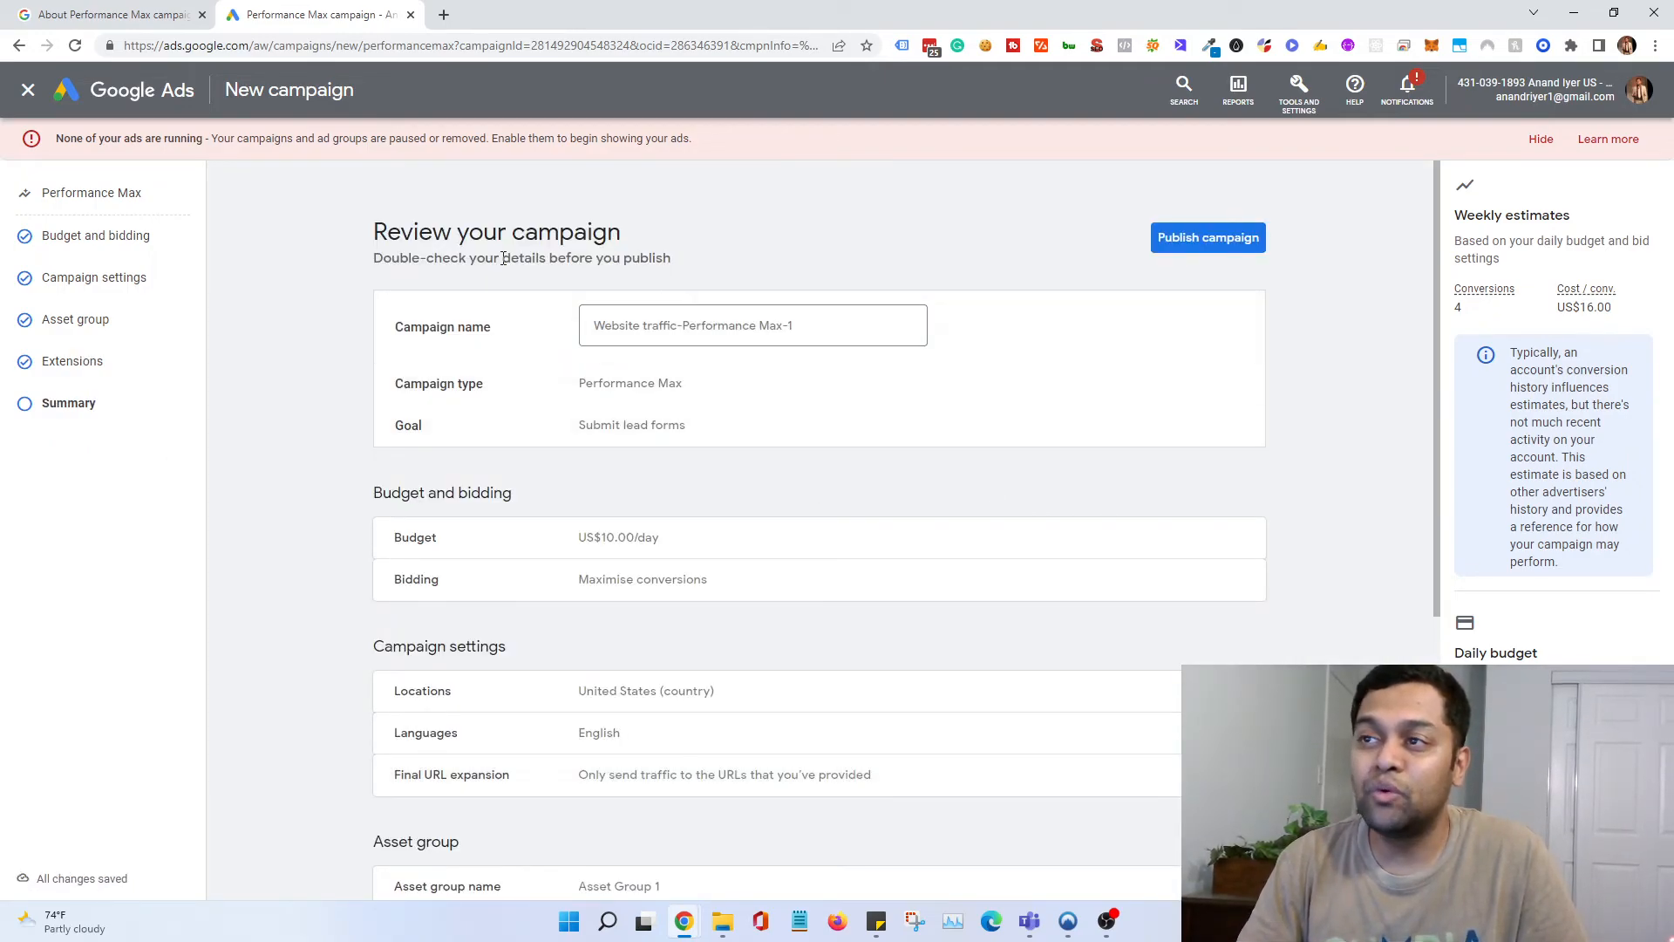
pyautogui.scroll(-5, 654, 454)
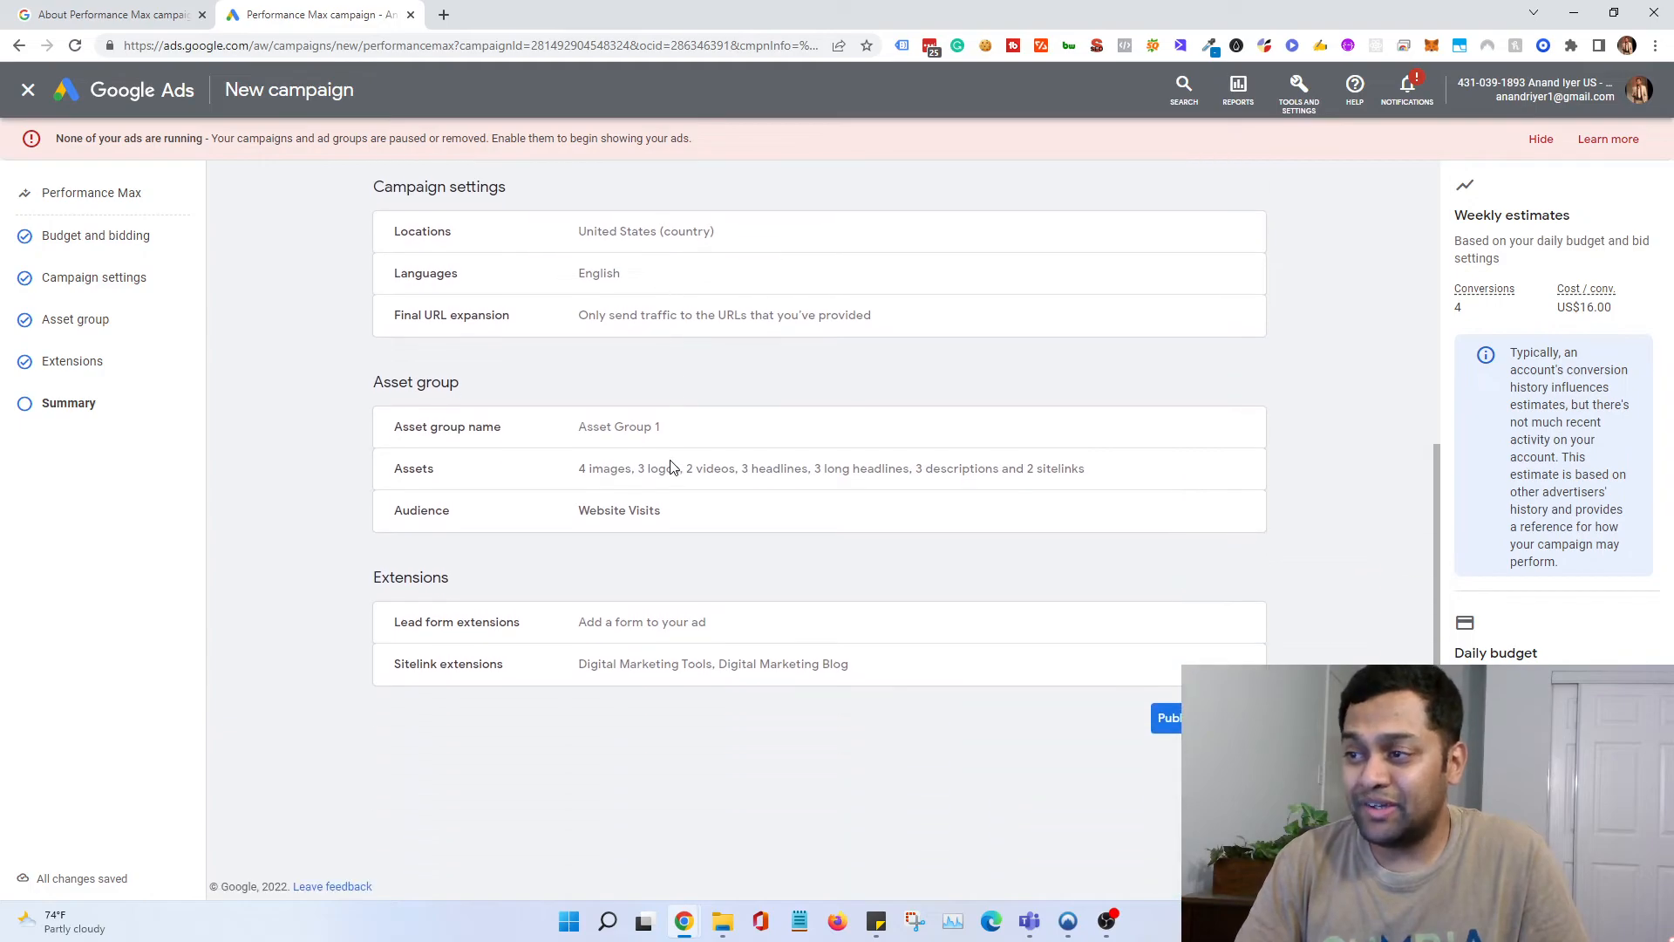
pyautogui.scroll(5, 672, 469)
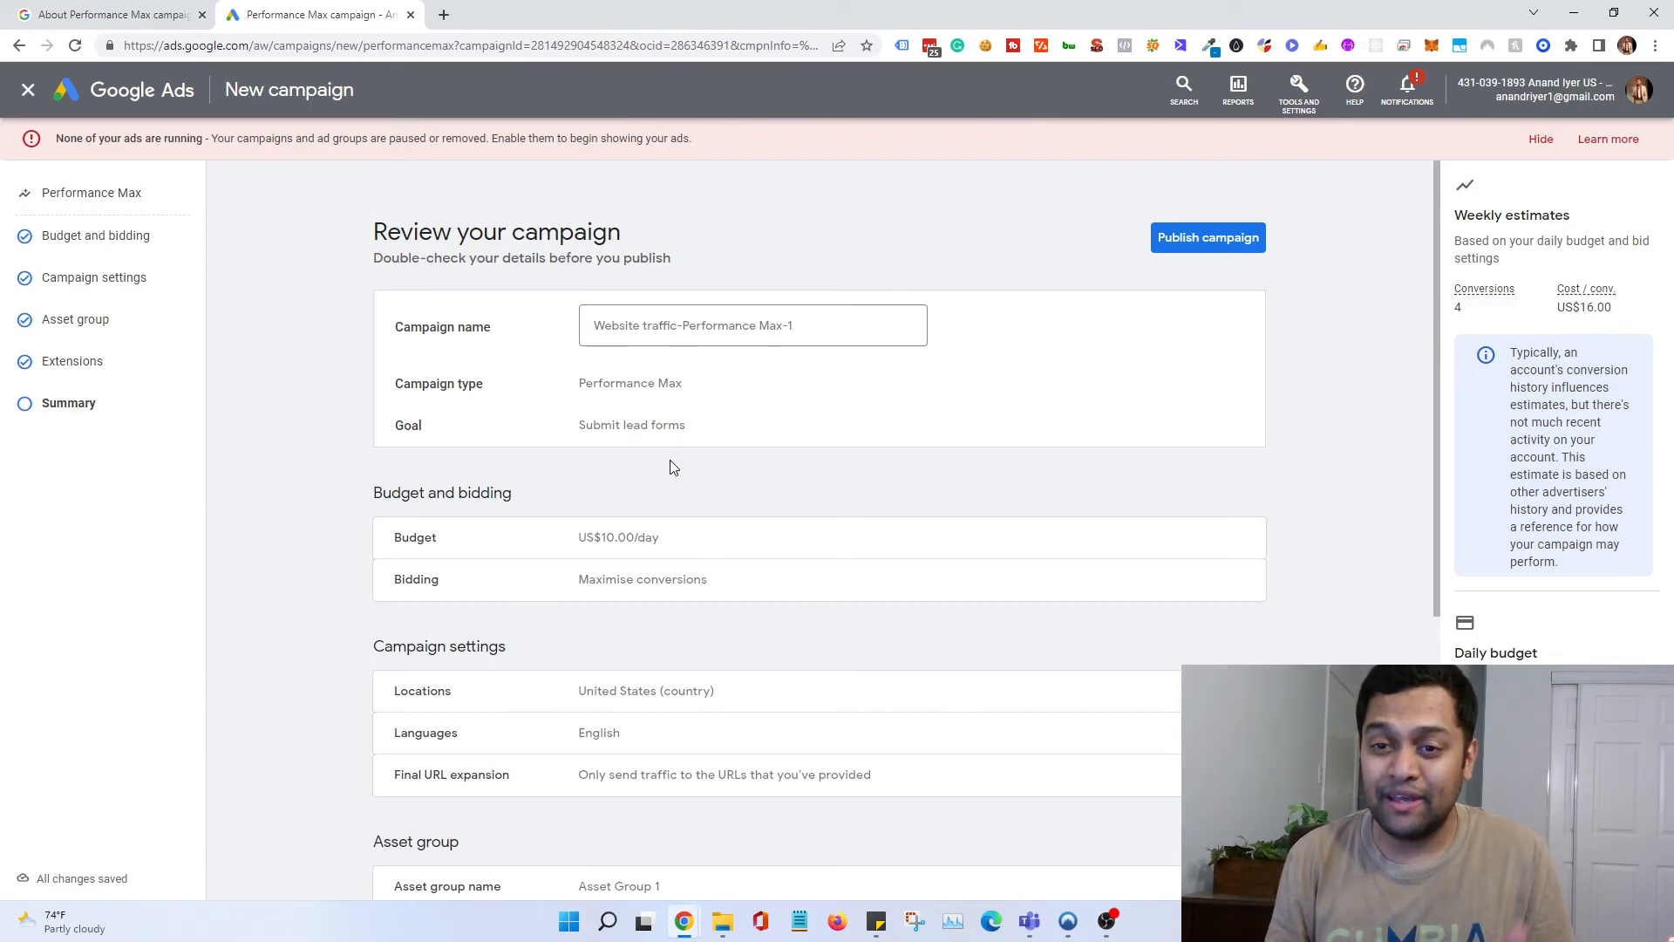
pyautogui.scroll(-5, 1051, 449)
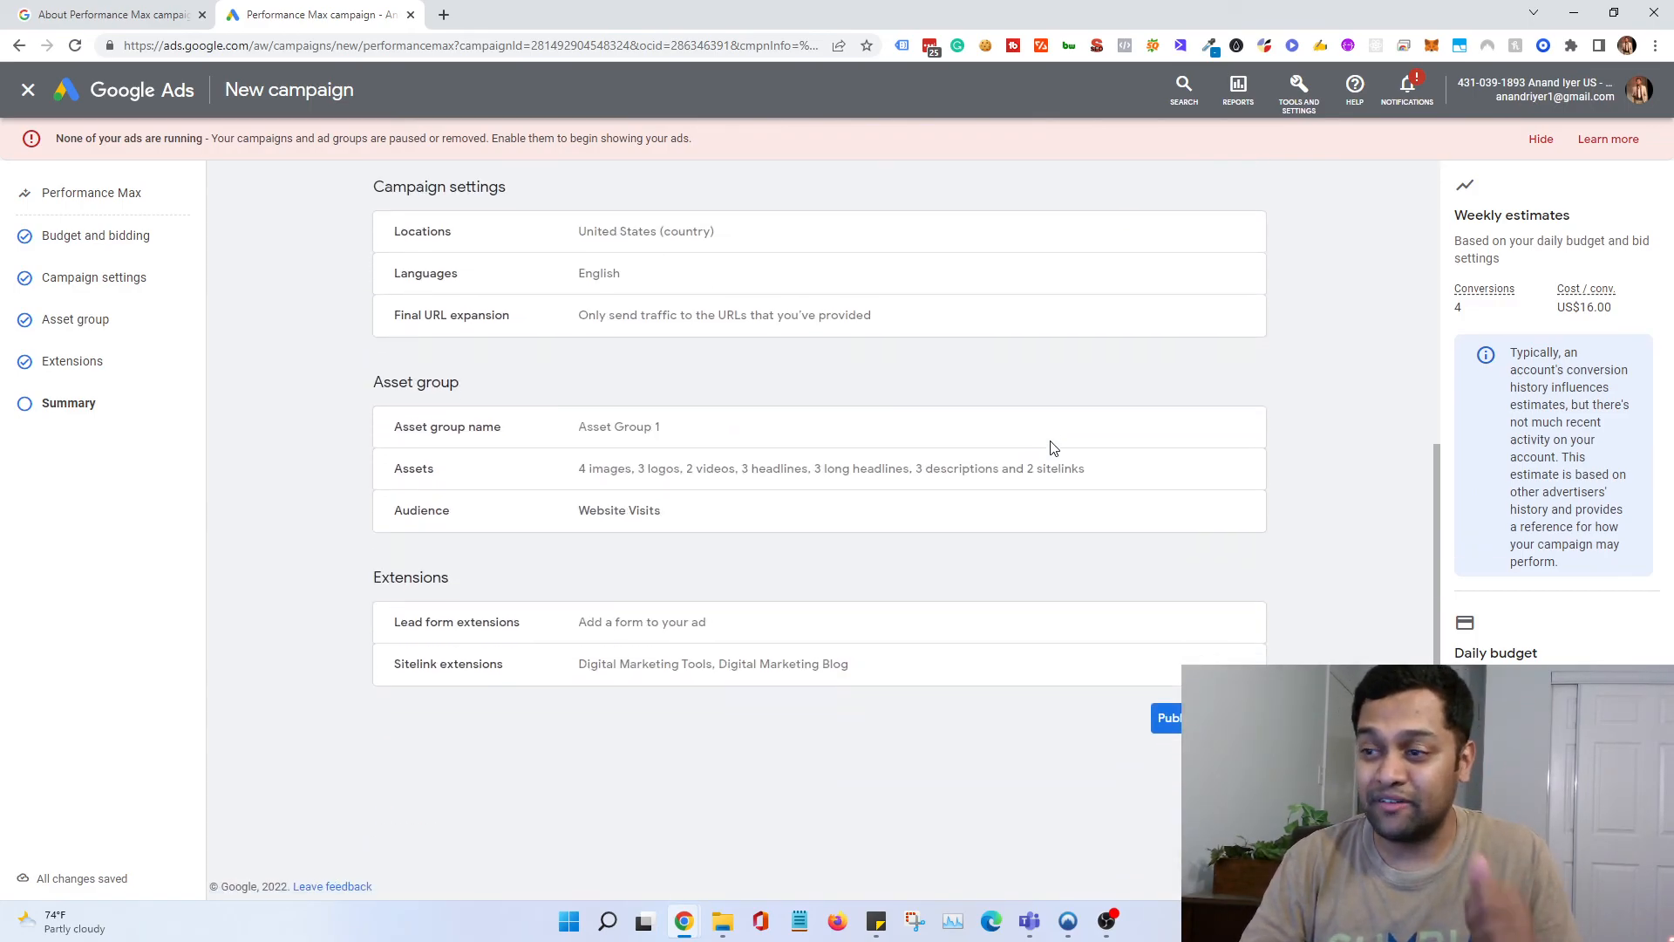